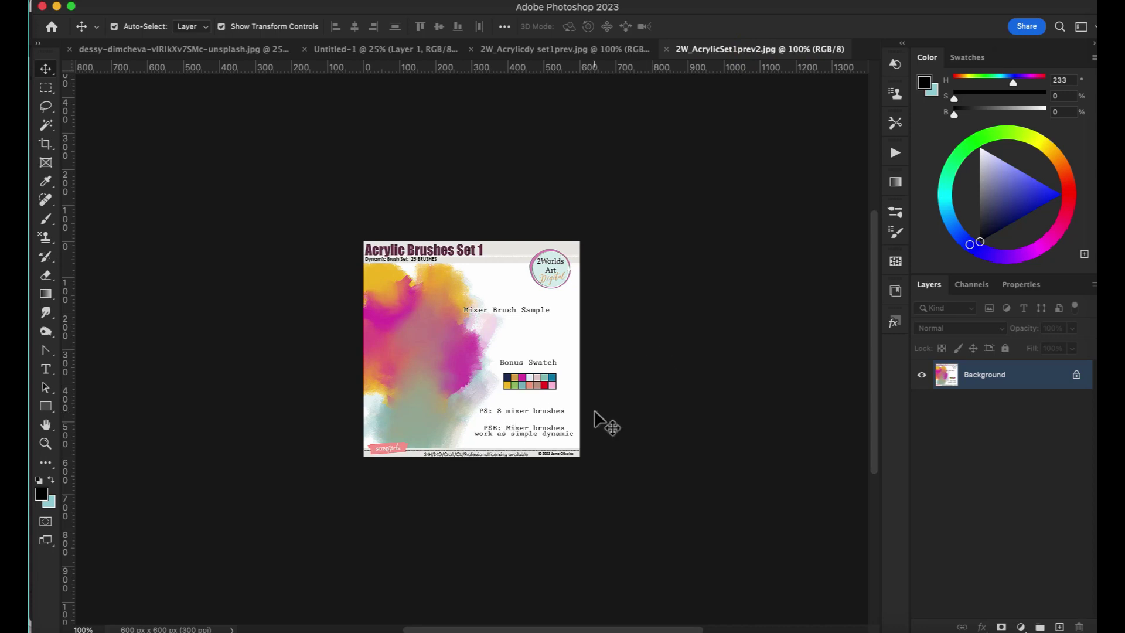
# - Look through the stamp, mixer and dynamic brushes in the 2W_acrylic1 brush group
pyautogui.click(895, 215)
pyautogui.click(532, 323)
pyautogui.scroll(-5, 873, 306)
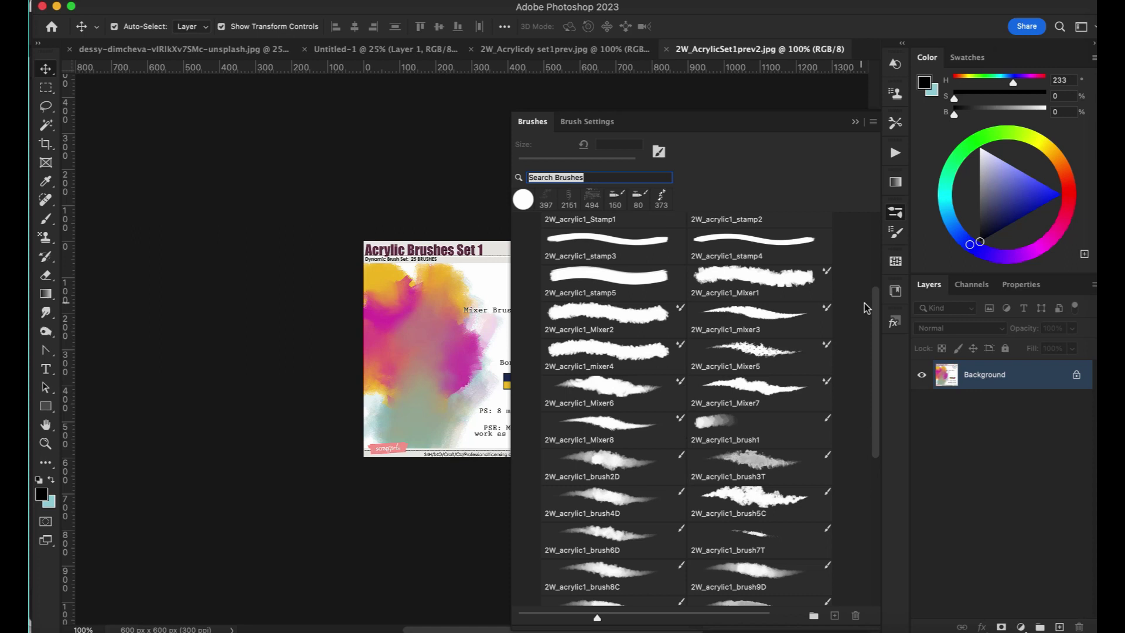
pyautogui.moveTo(877, 305); pyautogui.dragTo(874, 350)
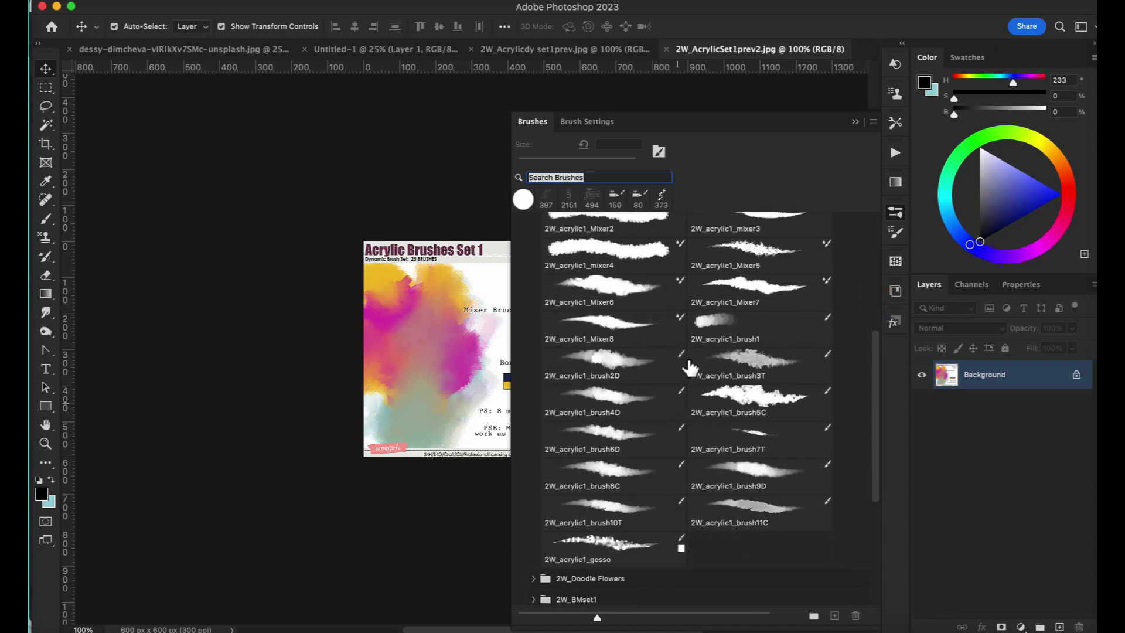
pyautogui.moveTo(877, 354); pyautogui.dragTo(877, 274)
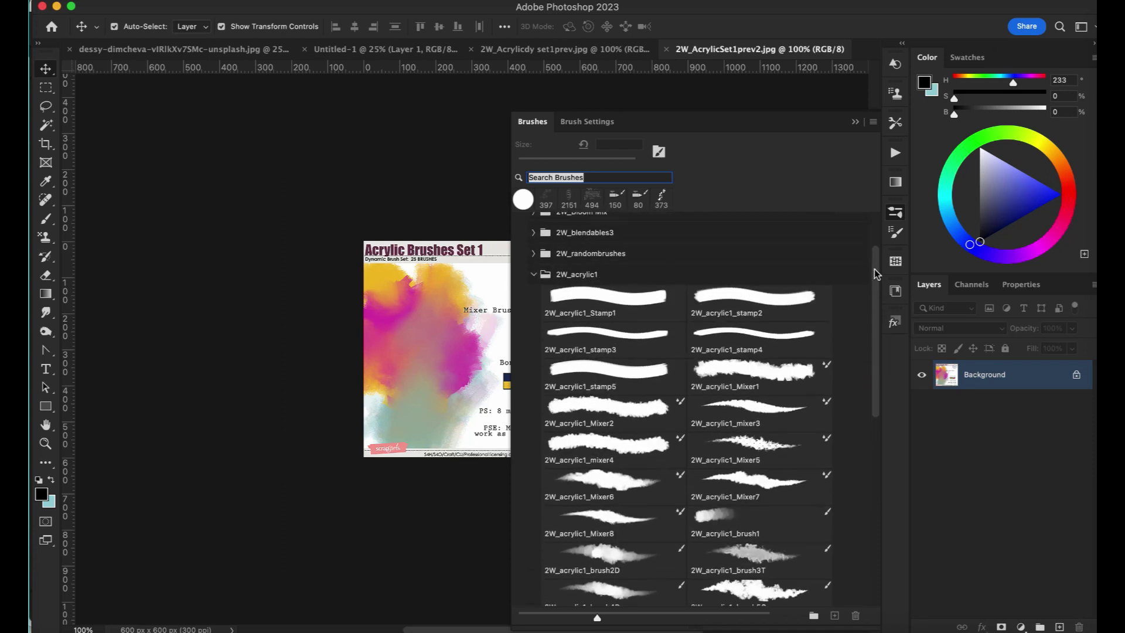
pyautogui.click(855, 122)
# - Import the 2W_fun.aco file from the 2W_Acrylic Brushes set 1 folder into the swatches
pyautogui.click(967, 59)
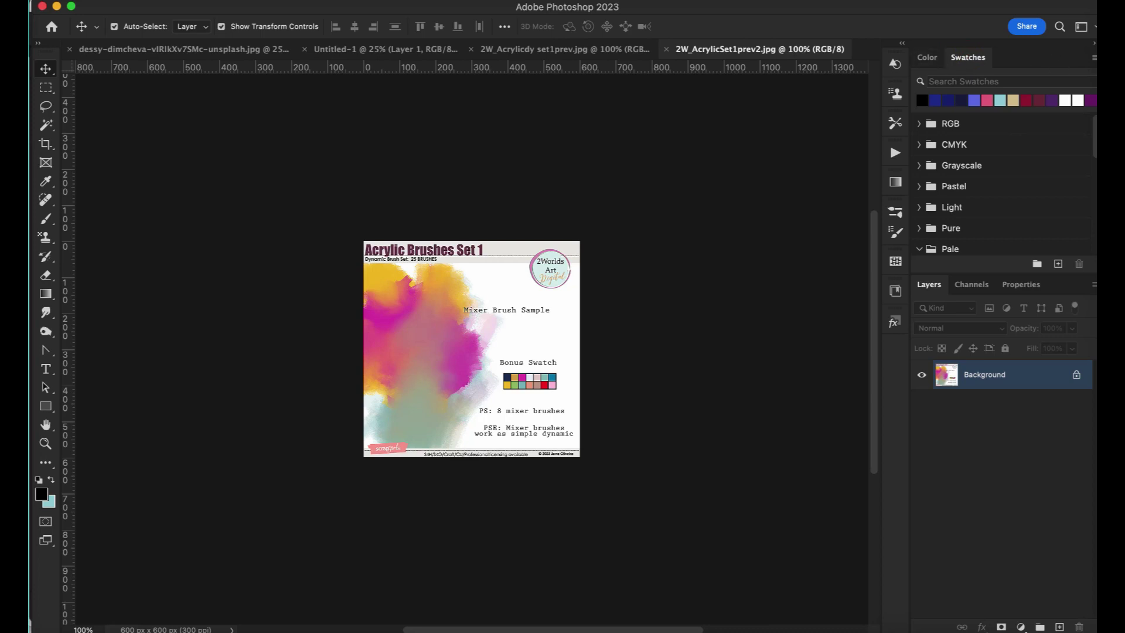
pyautogui.click(653, 0)
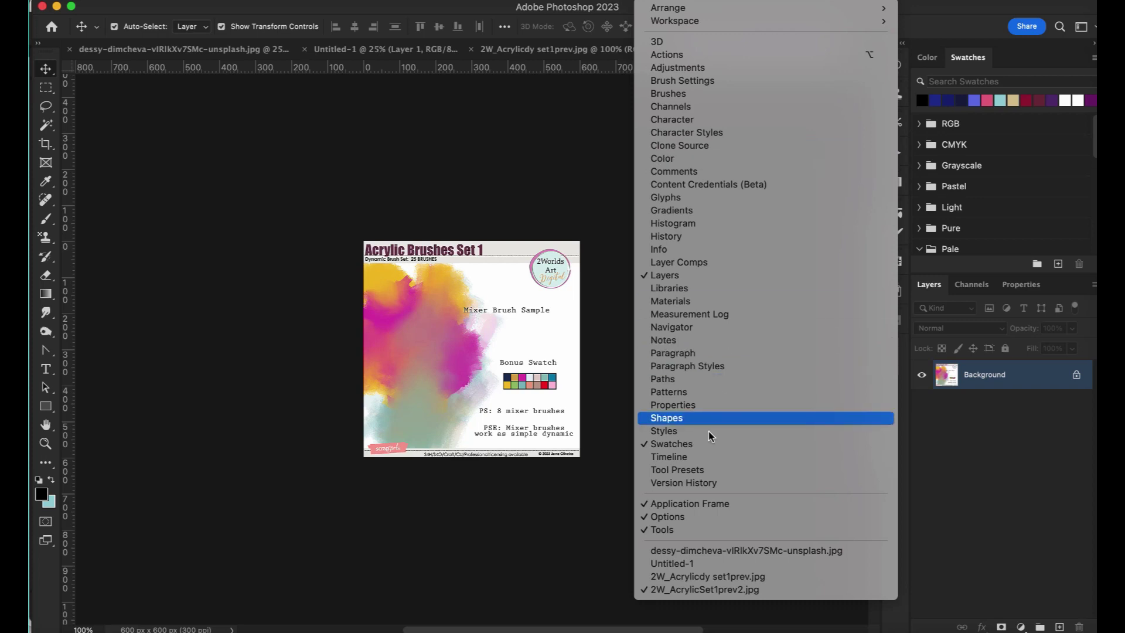
pyautogui.click(593, 143)
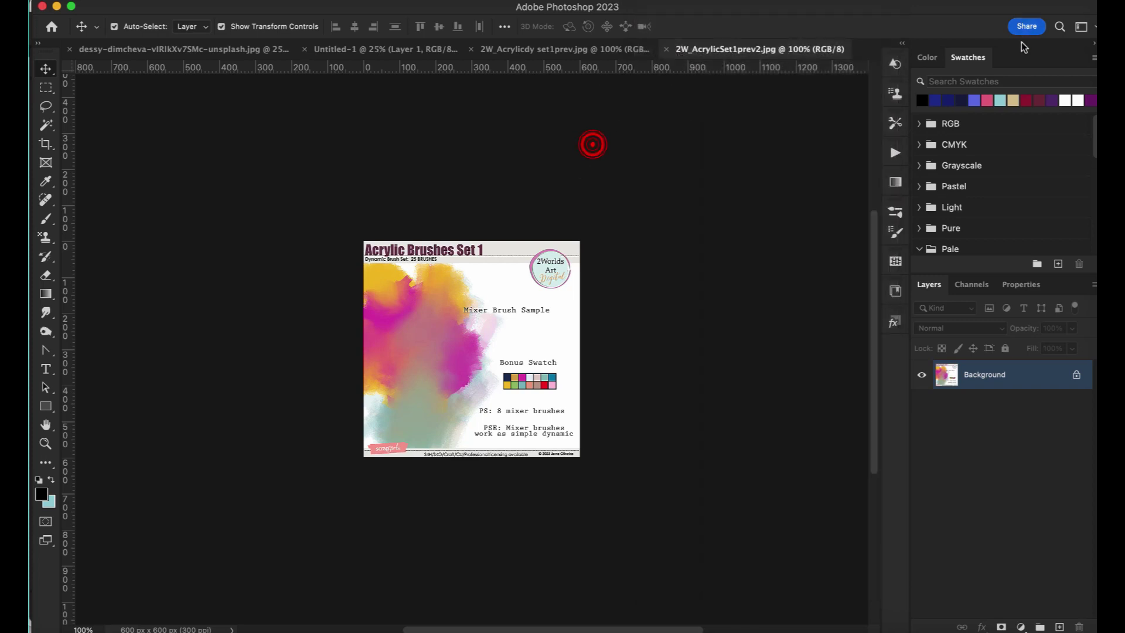
pyautogui.click(1093, 59)
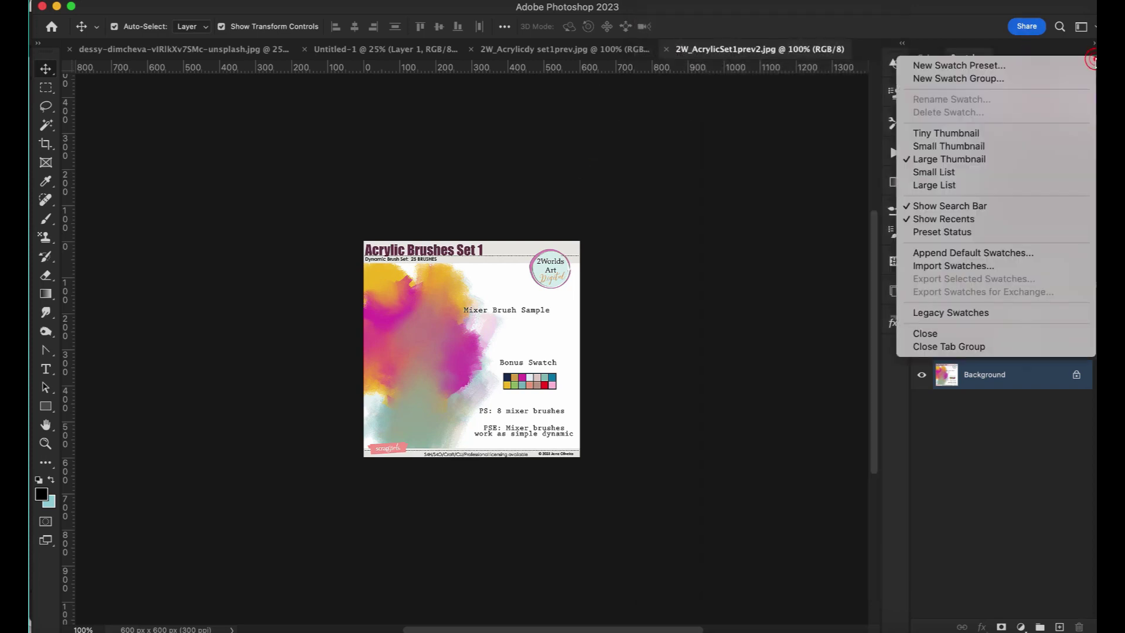
pyautogui.click(935, 266)
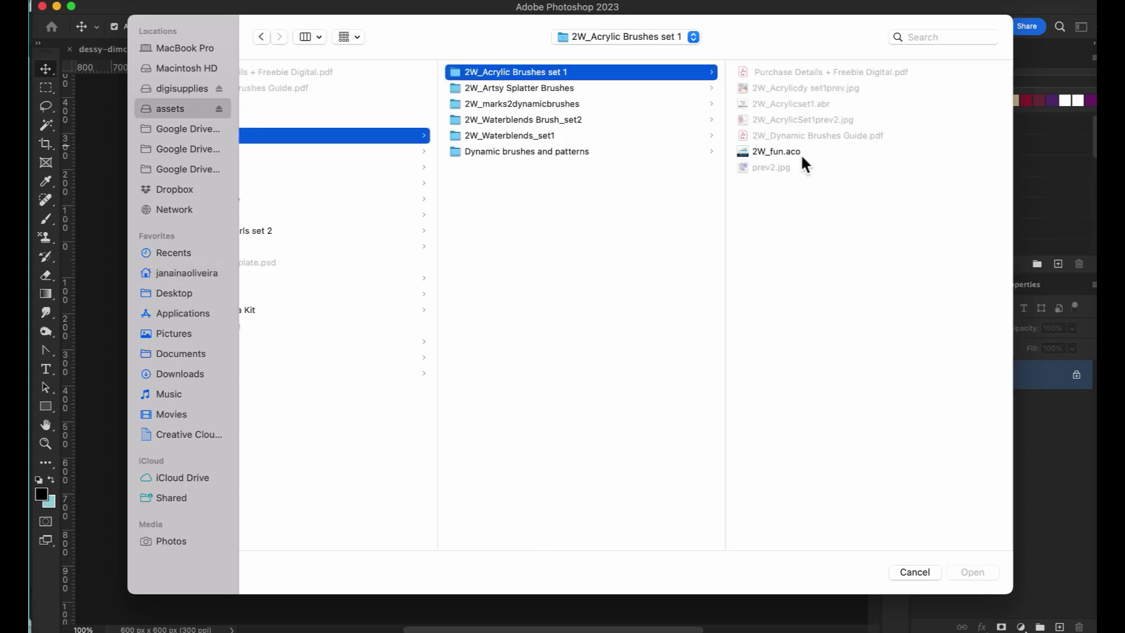
pyautogui.click(792, 154)
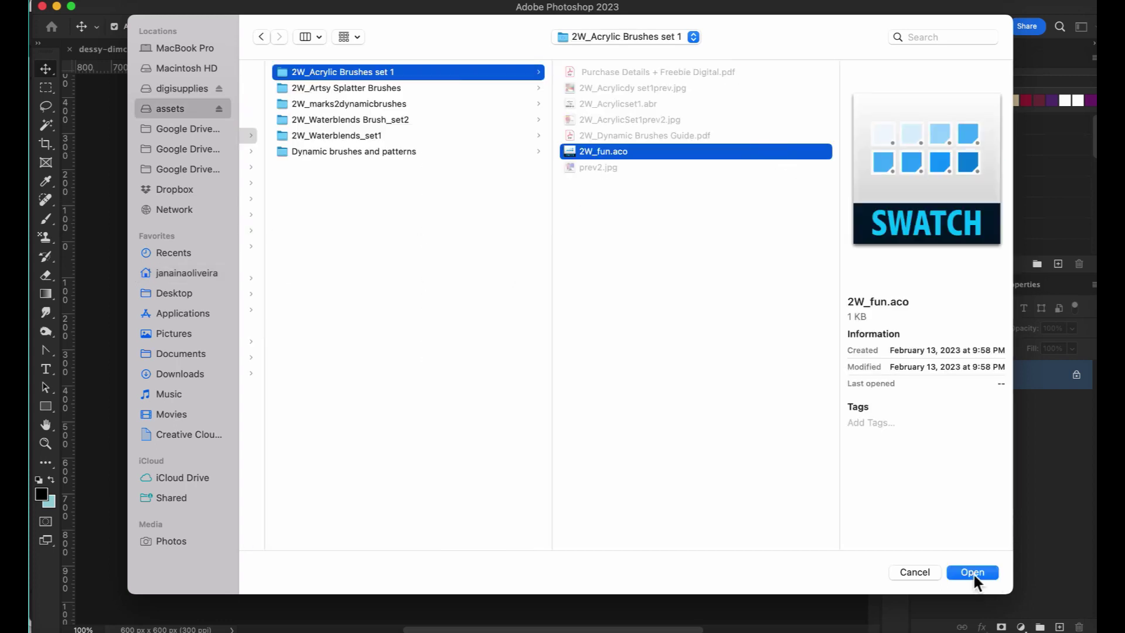
pyautogui.click(972, 572)
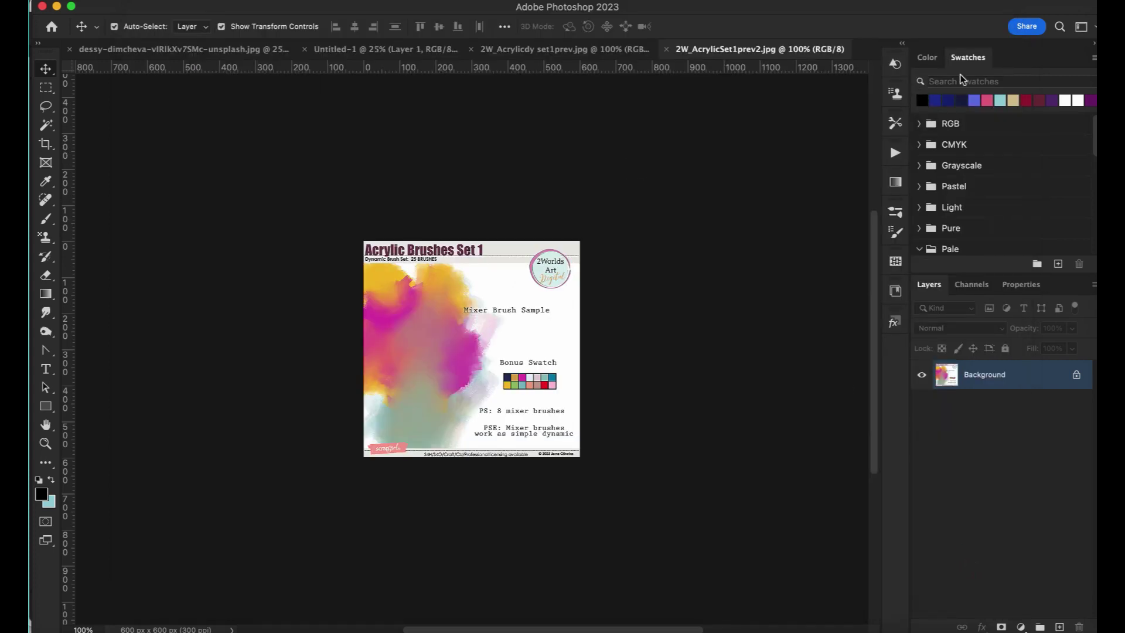
# - Expand the imported 2W_fun swatch group and its 2W_Fun subgroup to show the colors
pyautogui.scroll(-10, 1011, 200)
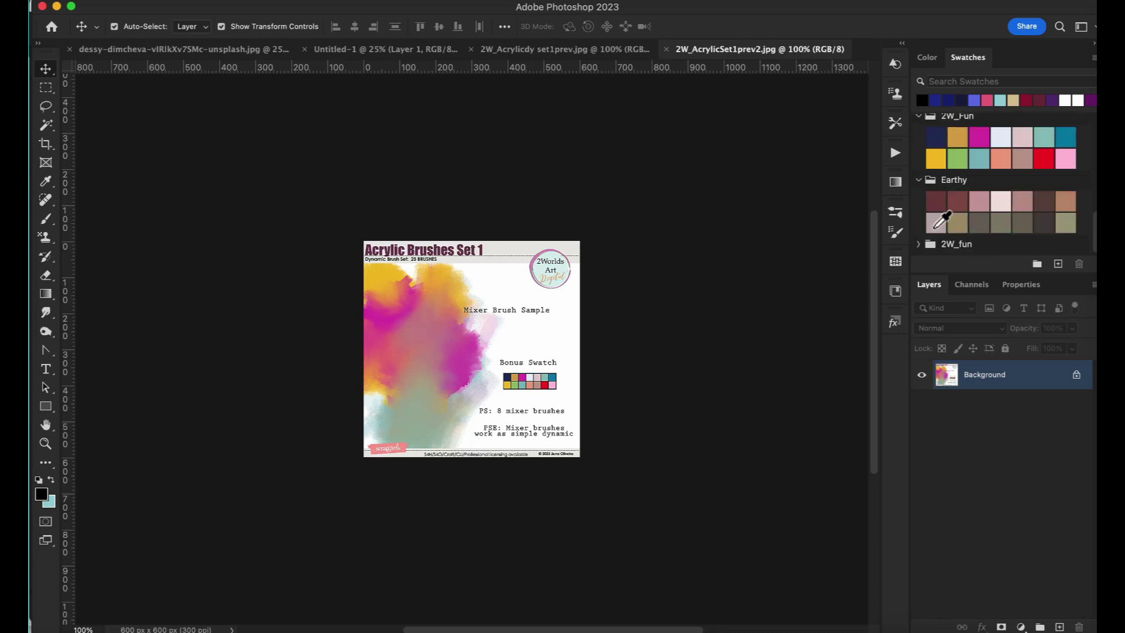
pyautogui.click(919, 244)
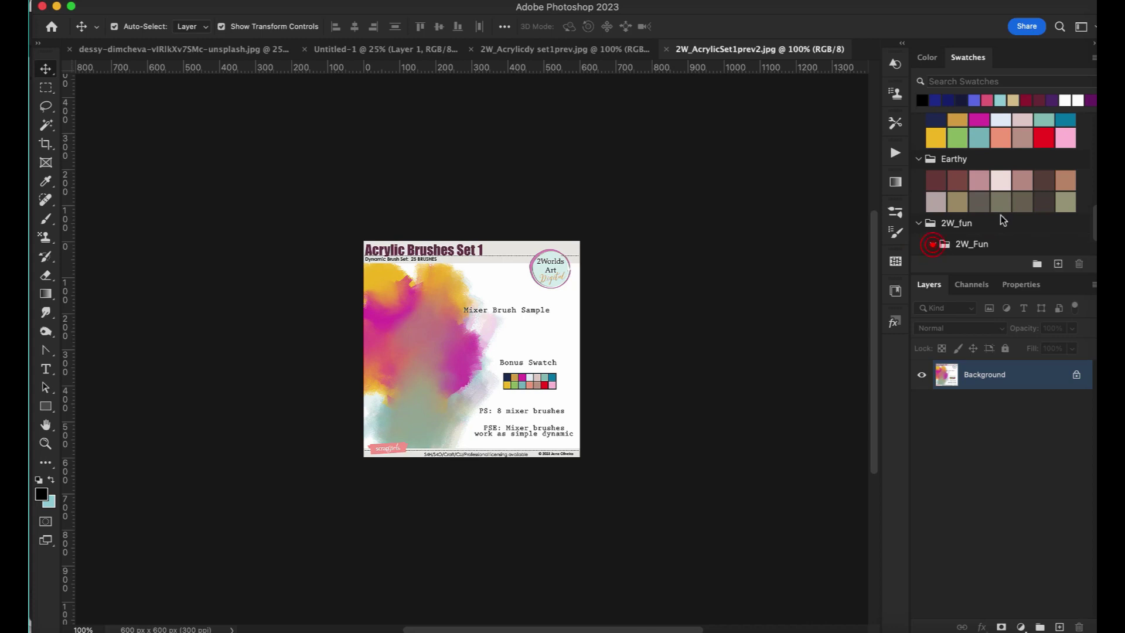
pyautogui.click(932, 244)
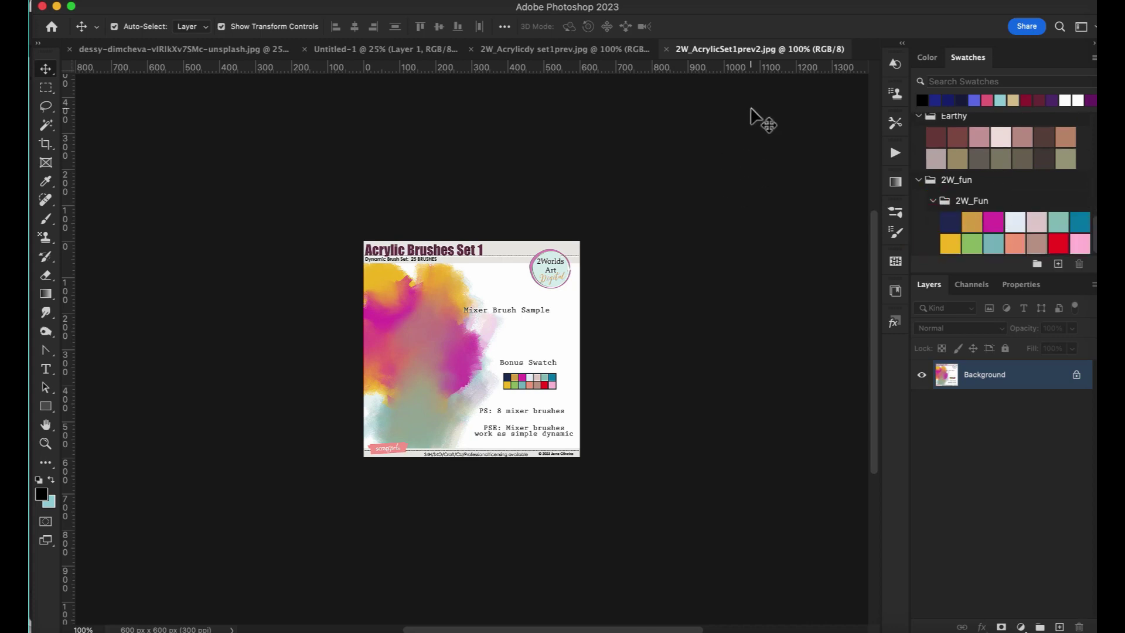
# - Close the 2W_AcrylicSet1prev2.jpg preview, switch to the Untitled-1 document and hide Layer 1 for a blank white canvas
pyautogui.click(666, 49)
pyautogui.click(410, 50)
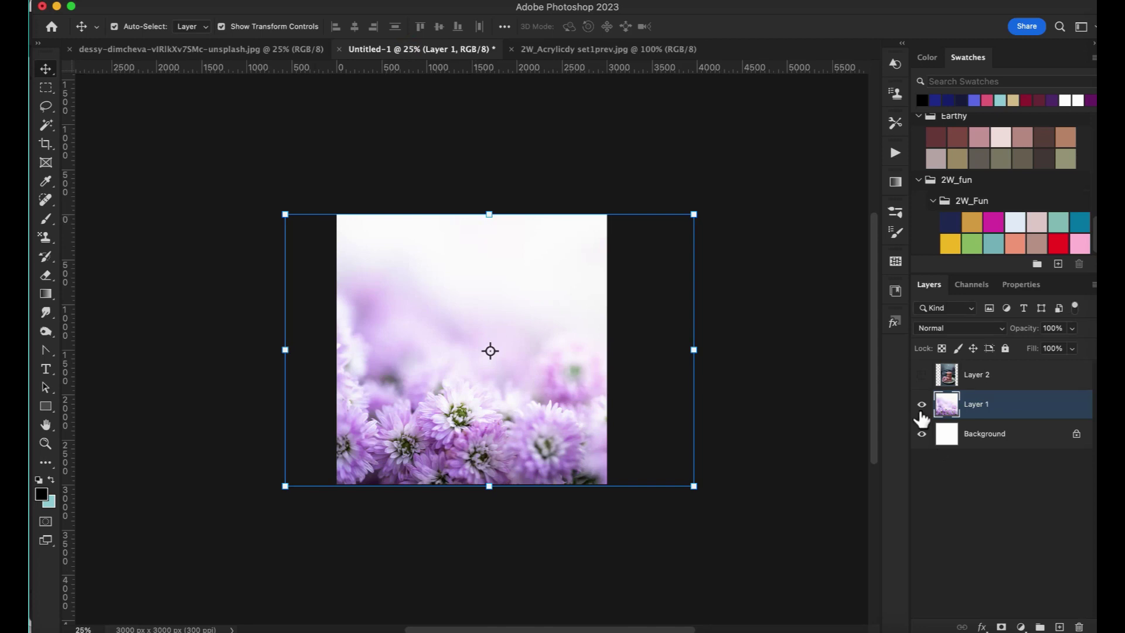
pyautogui.click(922, 404)
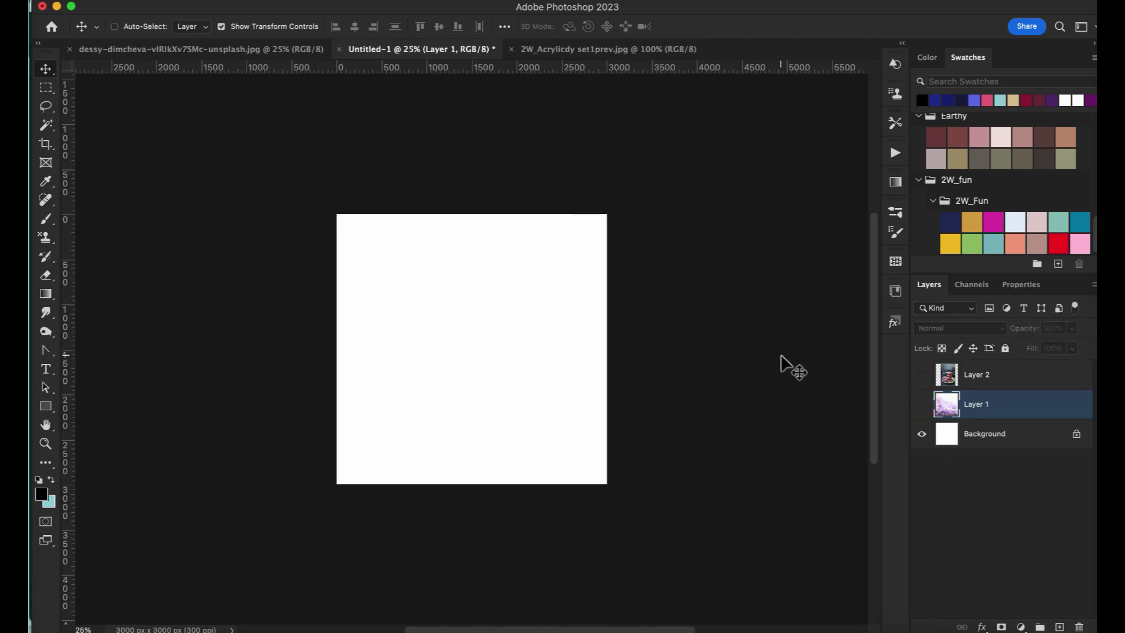
pyautogui.press('super+equal')
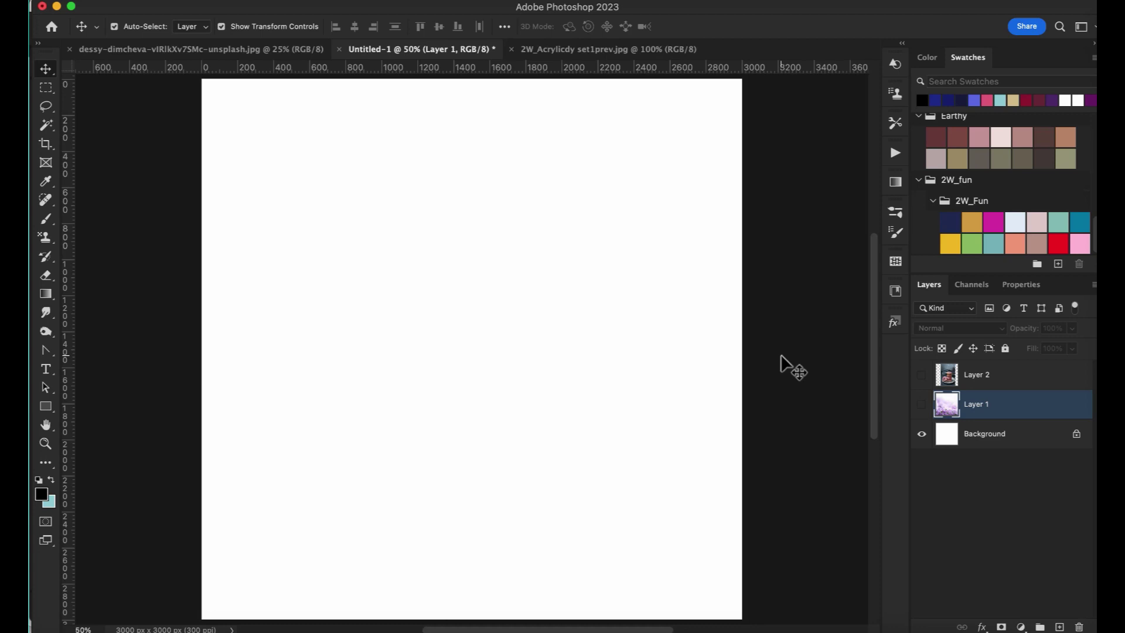
pyautogui.scroll(10, 782, 357)
pyautogui.hscroll(-1, 788, 362)
pyautogui.moveTo(873, 229); pyautogui.dragTo(860, 411)
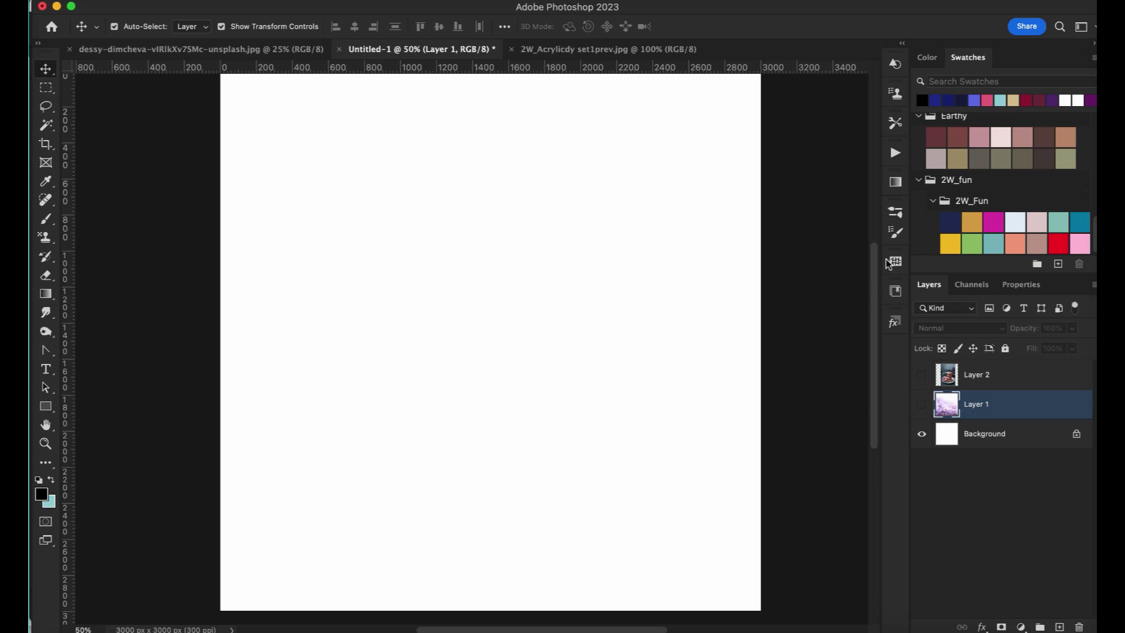
# - Add a new layer above Layer 1 and stamp 2W_acrylic1_Stamp1 on it in dark navy from the 2W_Fun swatches
pyautogui.click(896, 213)
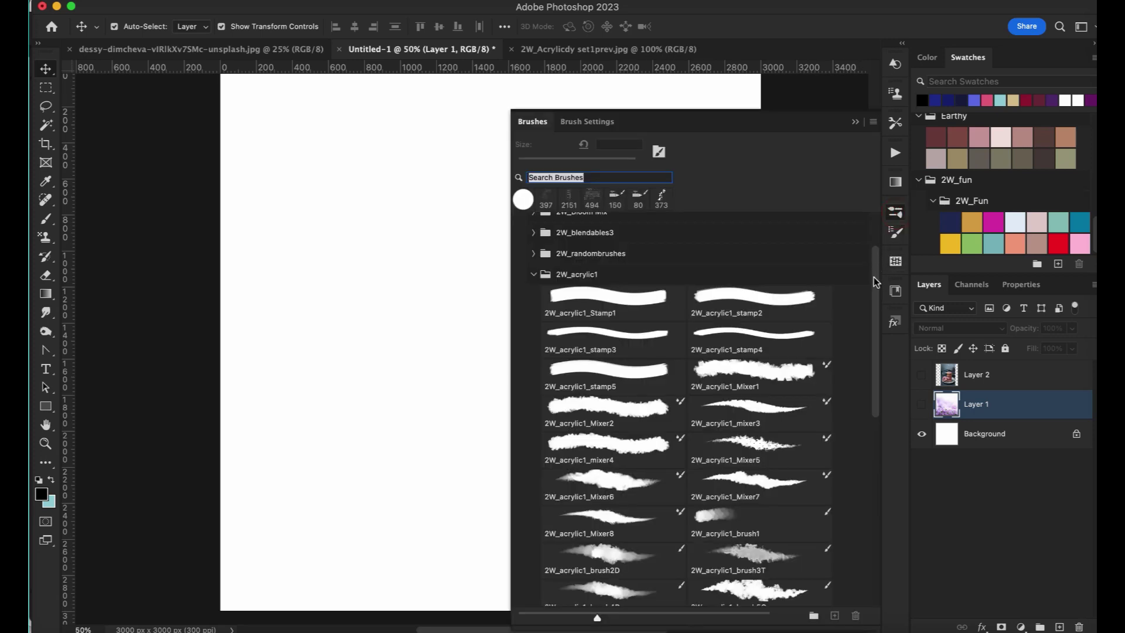
pyautogui.click(1060, 626)
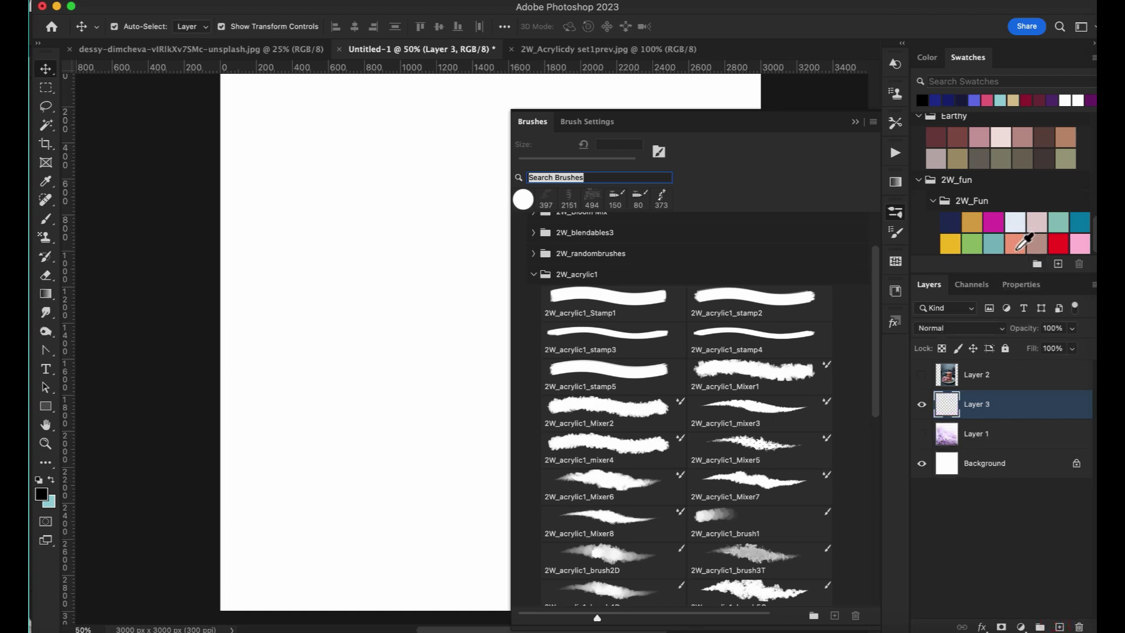
pyautogui.click(1019, 245)
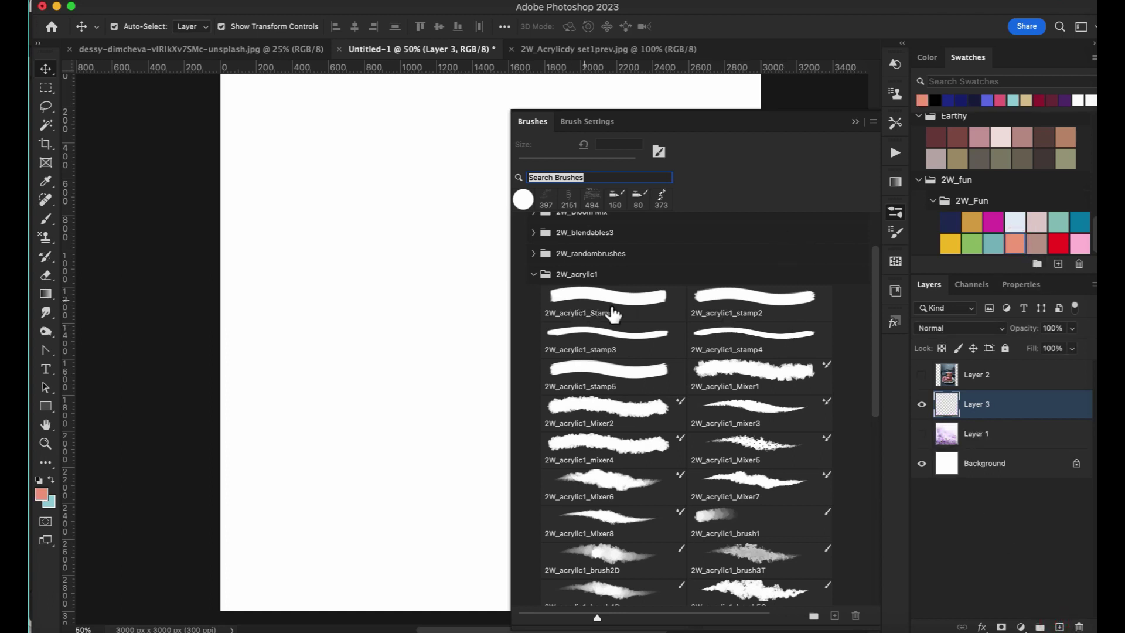
pyautogui.click(954, 228)
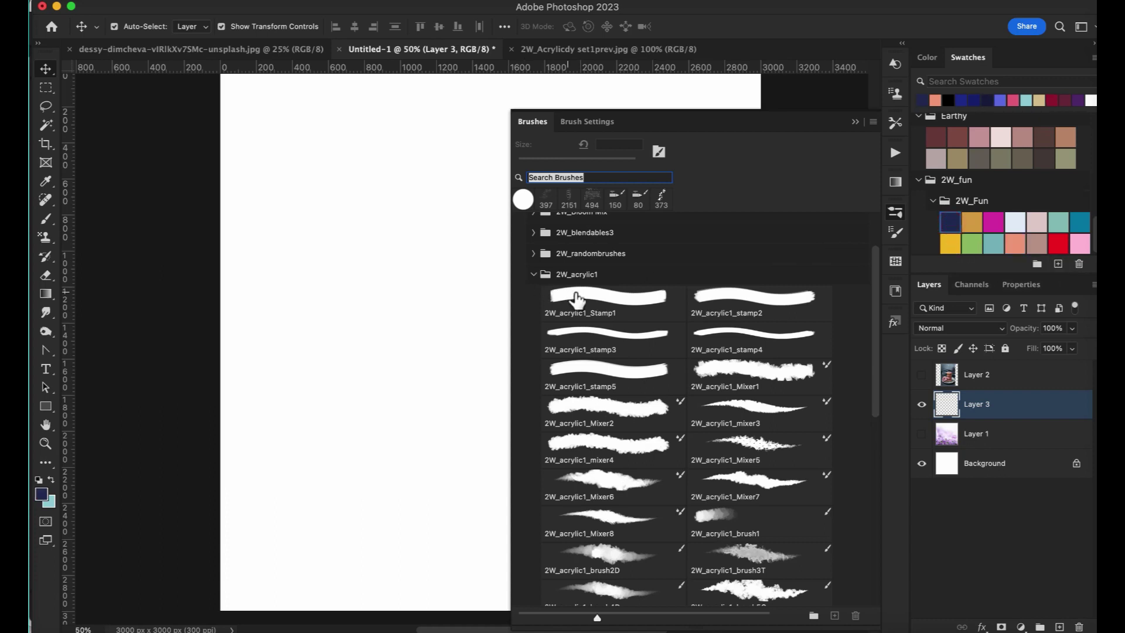
pyautogui.click(577, 296)
pyautogui.click(328, 266)
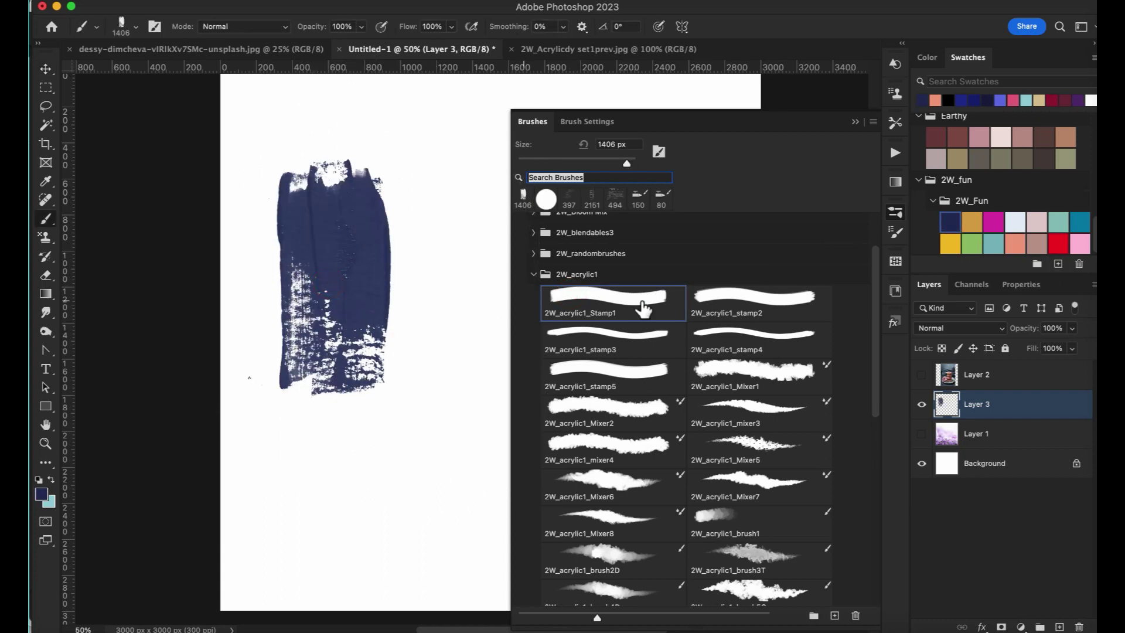
# - Stamp once each with 2W_acrylic1_stamp2, stamp3, stamp4 and stamp5 in navy around the first stamp, and hide Layer 3
pyautogui.click(741, 300)
pyautogui.click(394, 371)
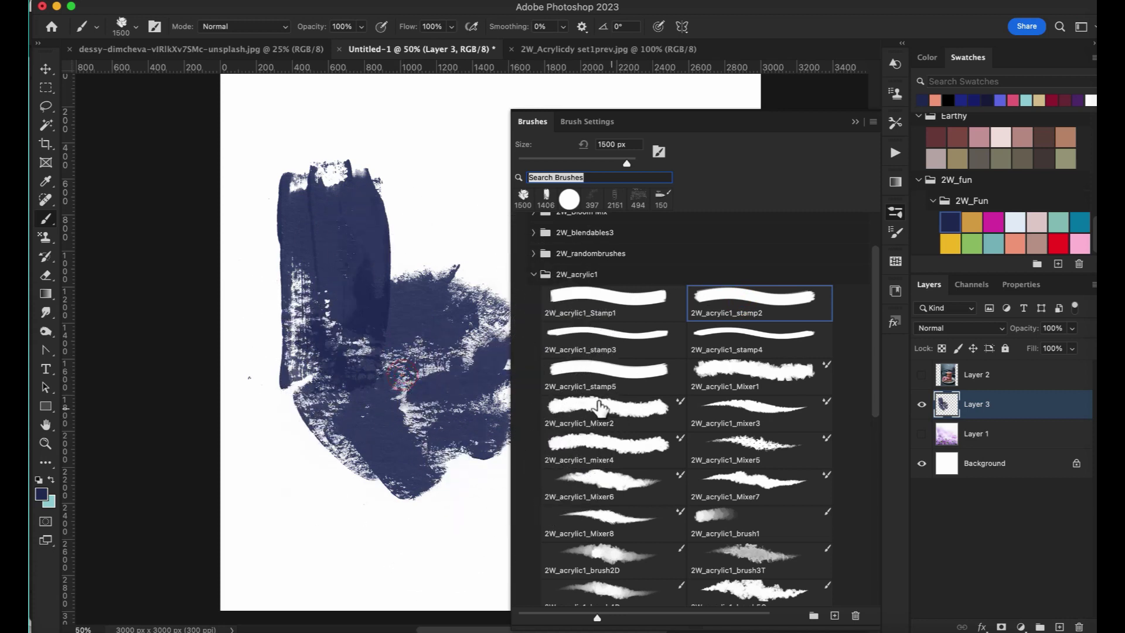
pyautogui.click(609, 340)
pyautogui.hscroll(5, 351, 234)
pyautogui.click(382, 217)
pyautogui.click(753, 334)
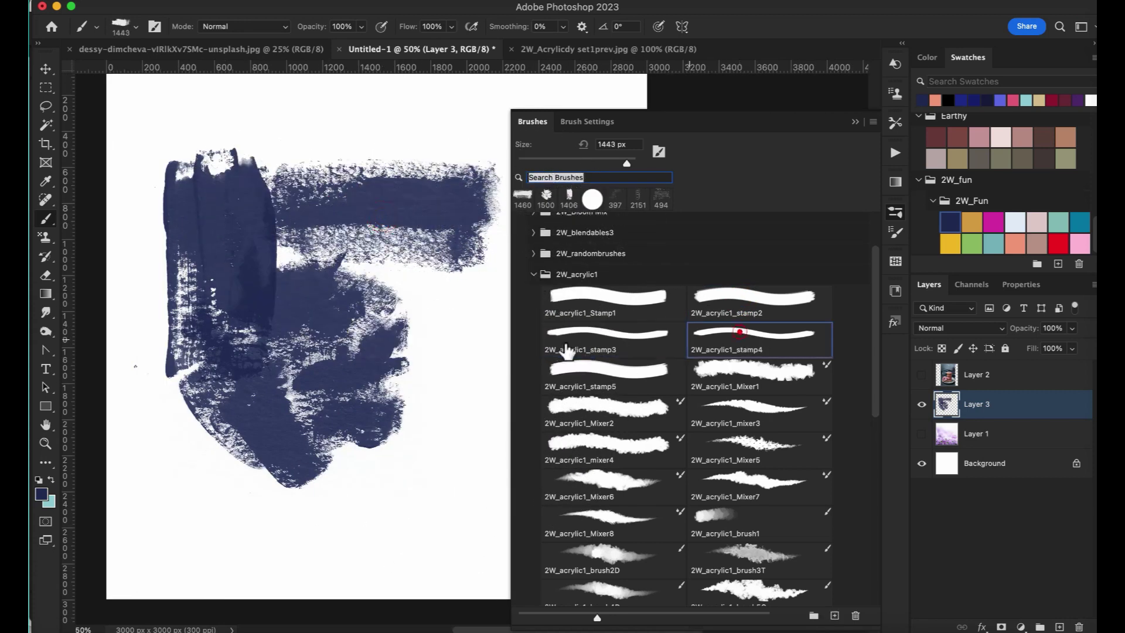
pyautogui.click(345, 431)
pyautogui.click(604, 381)
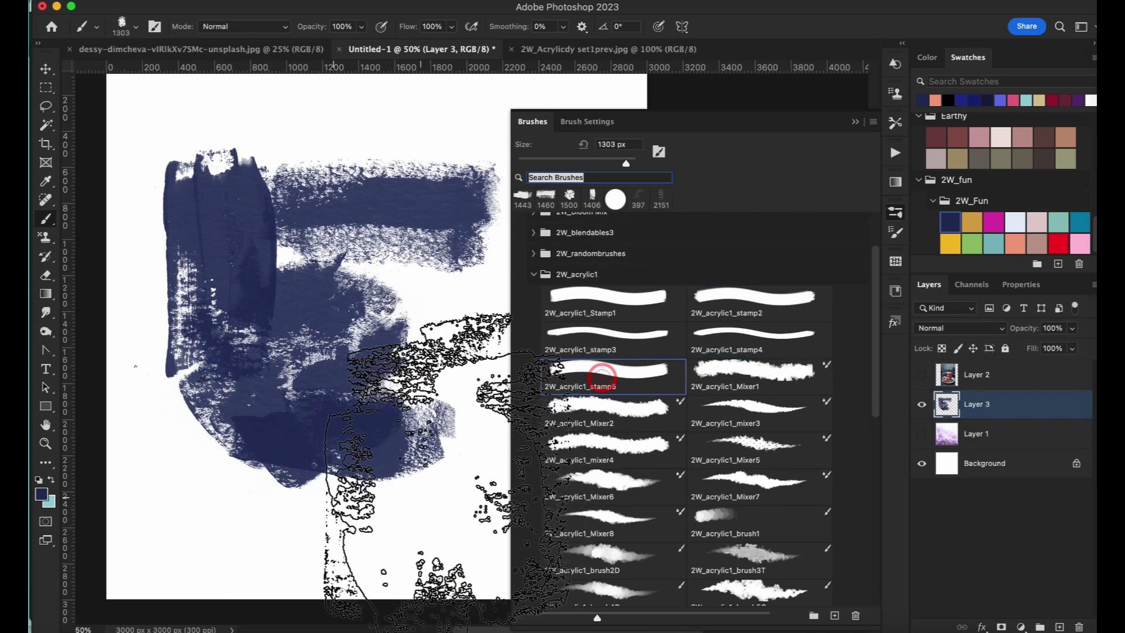
pyautogui.click(394, 490)
pyautogui.click(922, 404)
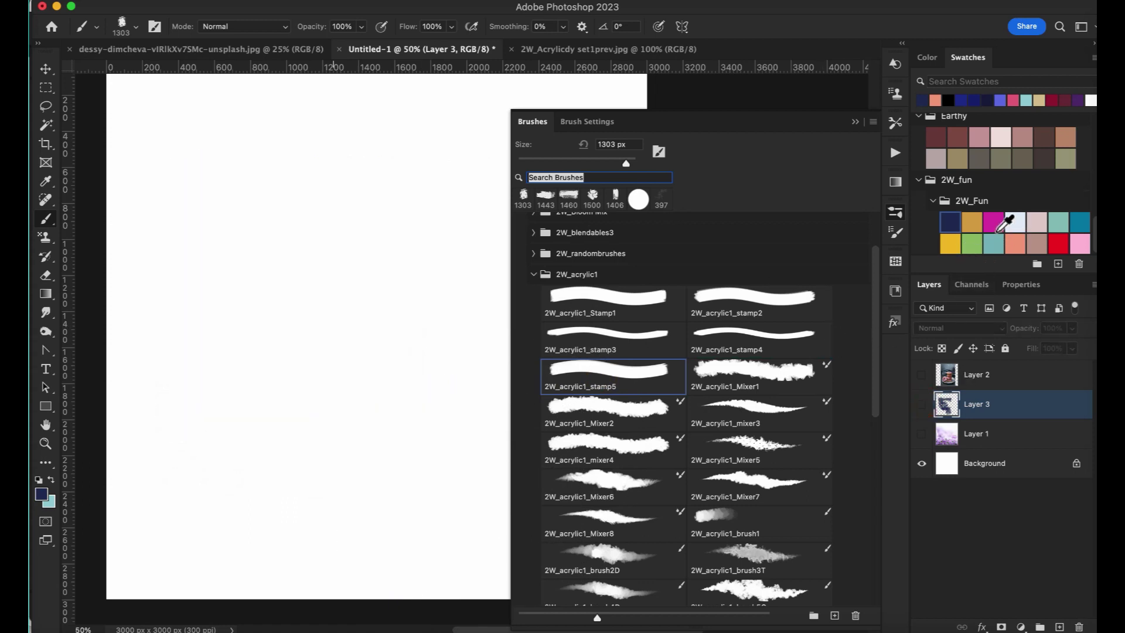
# - Add a new layer and paint its upper area in dark teal from 2W_Fun with 2W_acrylic1_brush1 at 900 px
pyautogui.click(1082, 226)
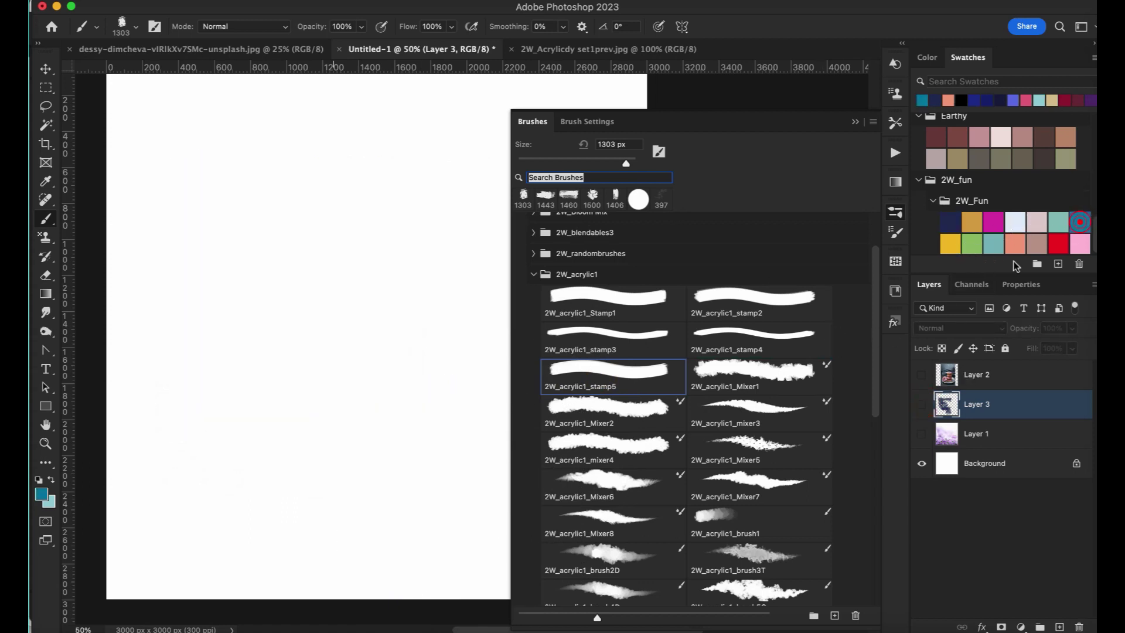
pyautogui.click(703, 377)
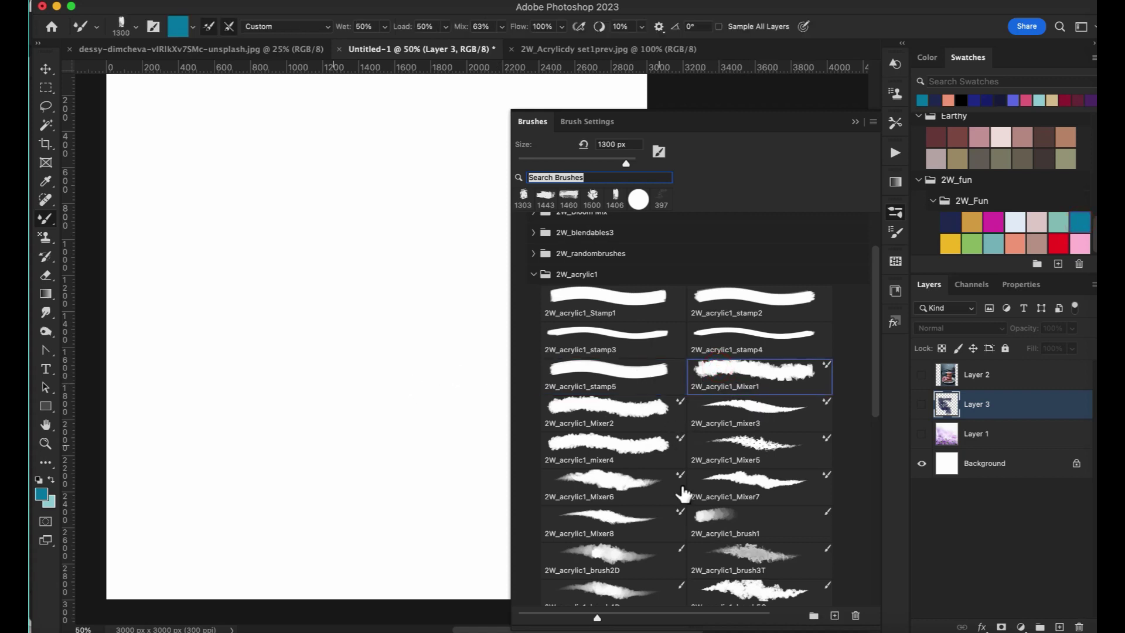
pyautogui.moveTo(876, 401); pyautogui.dragTo(886, 465)
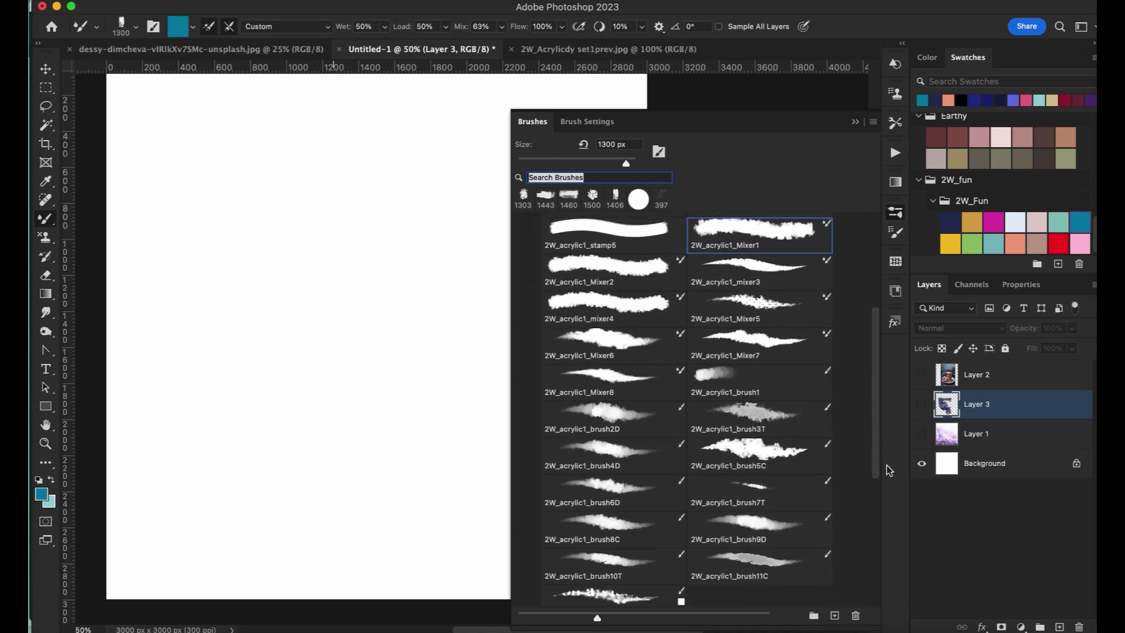
pyautogui.click(739, 372)
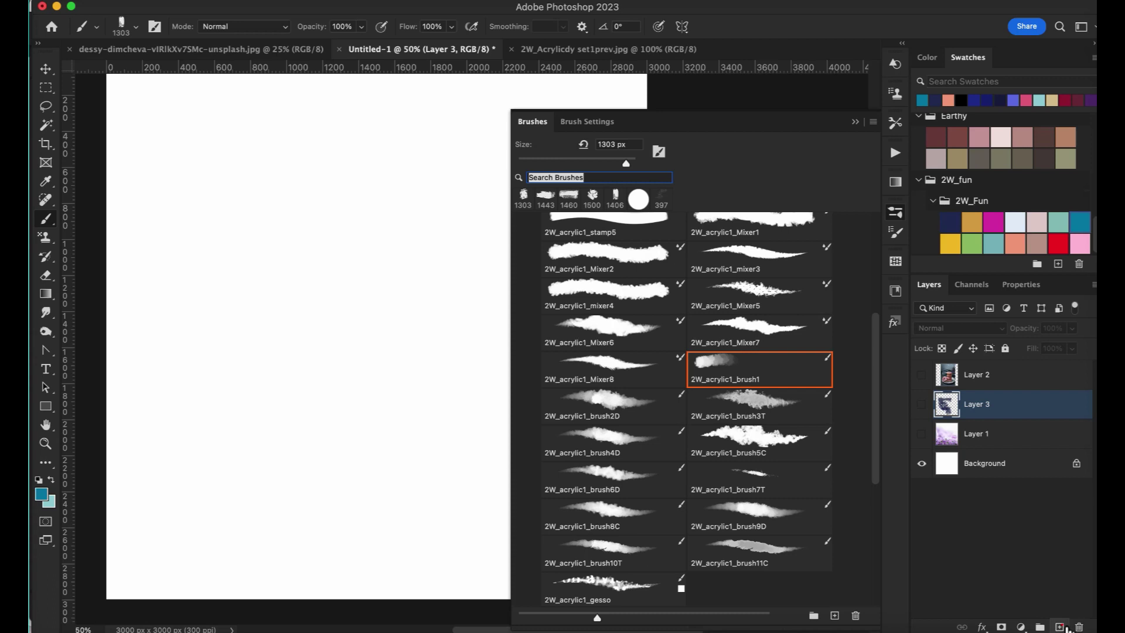
pyautogui.click(1064, 626)
pyautogui.press('[')
pyautogui.press('[')
pyautogui.press('[')
pyautogui.press('[')
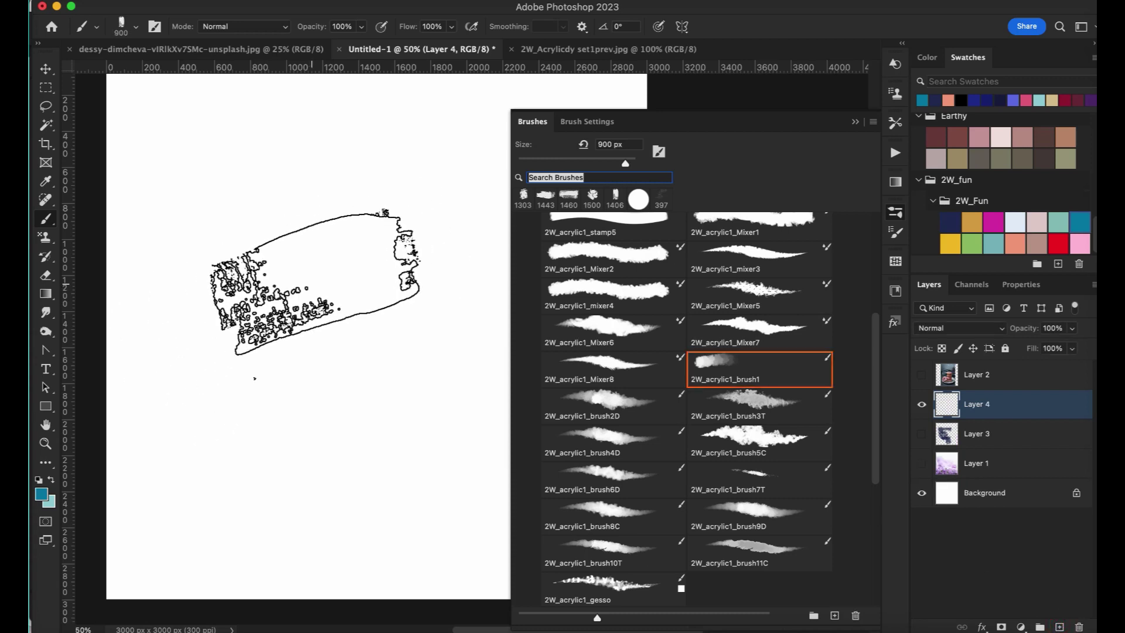
pyautogui.moveTo(306, 286)
pyautogui.mouseDown()
pyautogui.moveTo(250, 337)
pyautogui.moveTo(181, 239)
pyautogui.moveTo(228, 183)
pyautogui.moveTo(162, 189)
pyautogui.moveTo(302, 120)
pyautogui.moveTo(319, 143)
pyautogui.moveTo(308, 170)
pyautogui.moveTo(146, 217)
pyautogui.moveTo(184, 287)
pyautogui.moveTo(229, 328)
pyautogui.moveTo(155, 402)
pyautogui.moveTo(307, 409)
pyautogui.moveTo(262, 427)
pyautogui.moveTo(283, 389)
pyautogui.moveTo(369, 337)
pyautogui.moveTo(390, 238)
pyautogui.moveTo(362, 225)
pyautogui.moveTo(422, 181)
pyautogui.mouseUp()
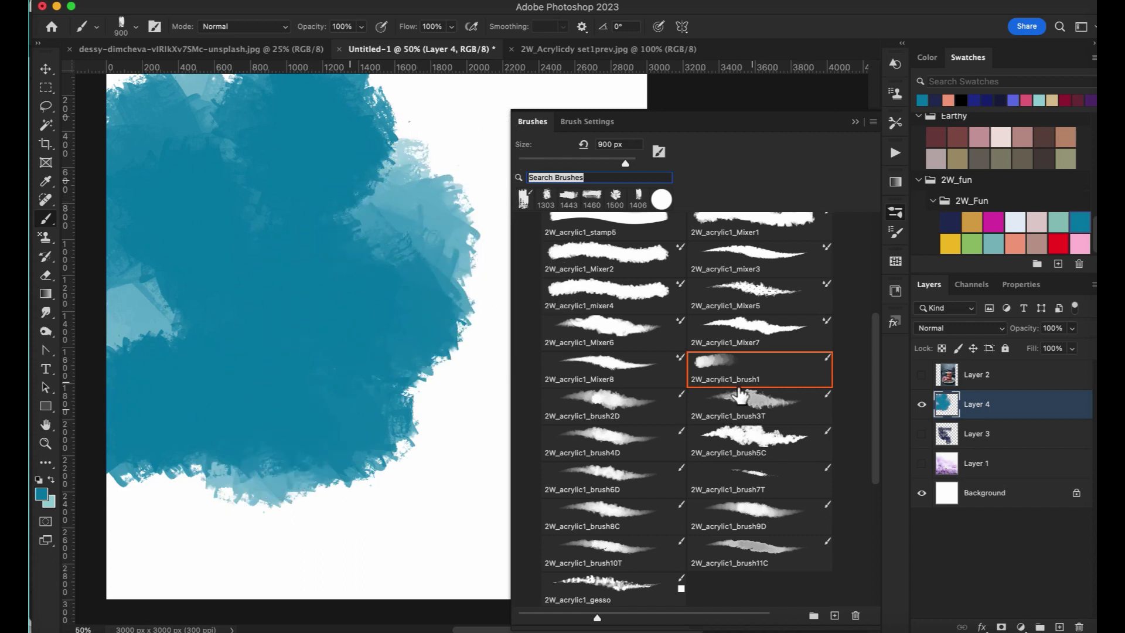
# - Paint light teal from 2W_Fun over the lower canvas and into the dark teal edge with 2W_acrylic1_brush2D
pyautogui.click(999, 249)
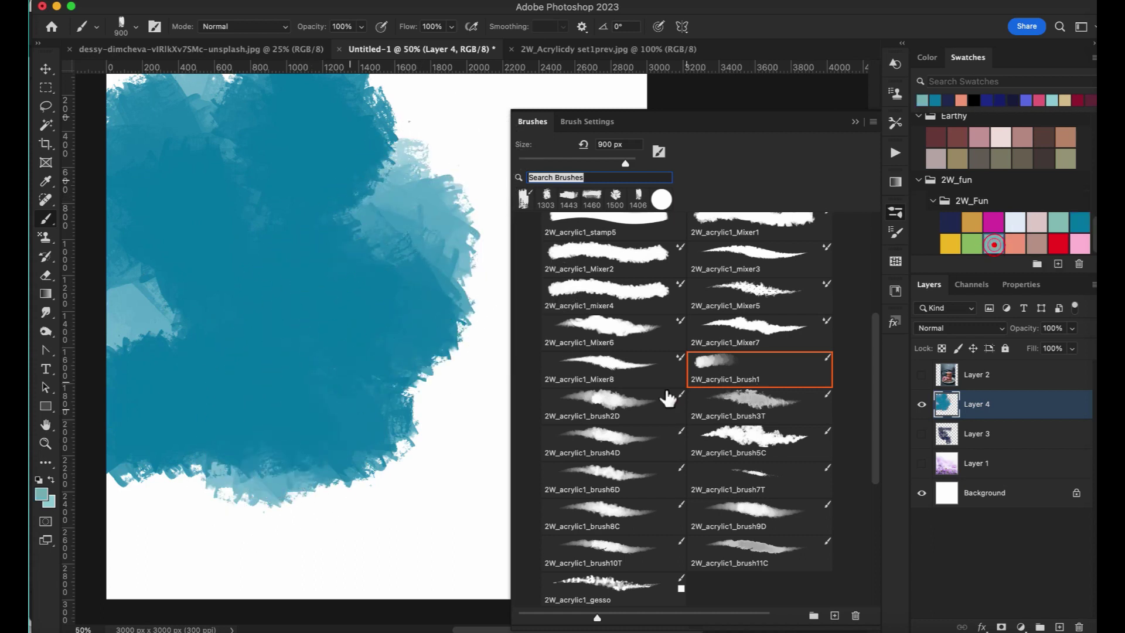
pyautogui.click(637, 407)
pyautogui.moveTo(369, 484)
pyautogui.mouseDown()
pyautogui.moveTo(138, 527)
pyautogui.moveTo(206, 428)
pyautogui.moveTo(143, 414)
pyautogui.moveTo(134, 436)
pyautogui.moveTo(143, 461)
pyautogui.moveTo(338, 470)
pyautogui.moveTo(260, 454)
pyautogui.moveTo(271, 522)
pyautogui.moveTo(240, 567)
pyautogui.moveTo(192, 465)
pyautogui.moveTo(424, 514)
pyautogui.moveTo(351, 437)
pyautogui.moveTo(245, 412)
pyautogui.moveTo(372, 475)
pyautogui.mouseUp()
pyautogui.click(41, 495)
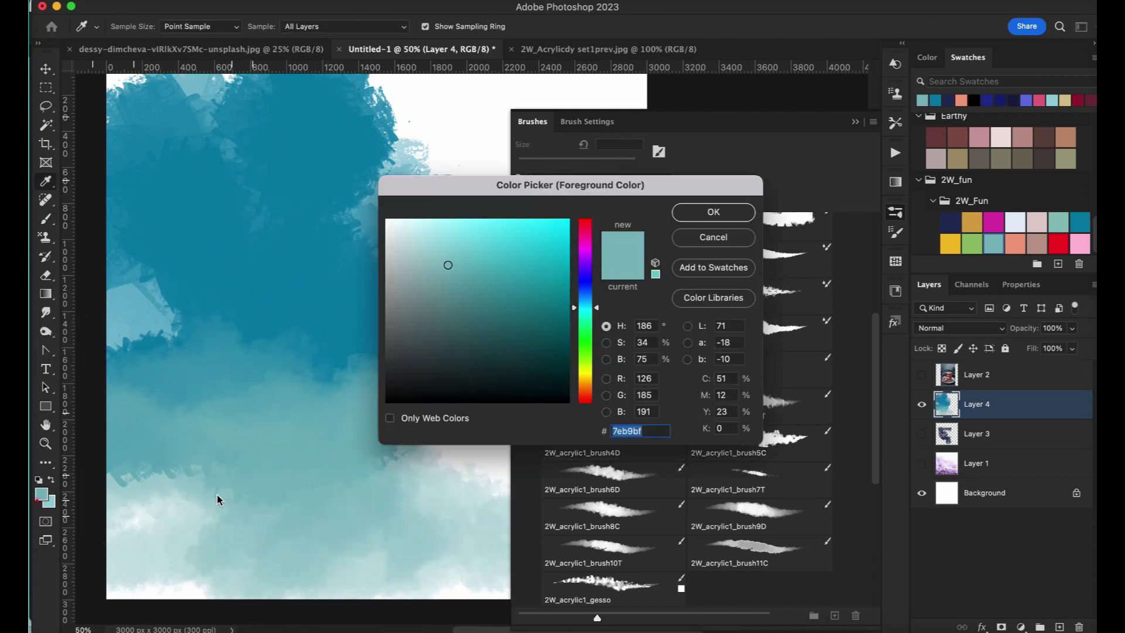
pyautogui.click(725, 237)
pyautogui.click(261, 344)
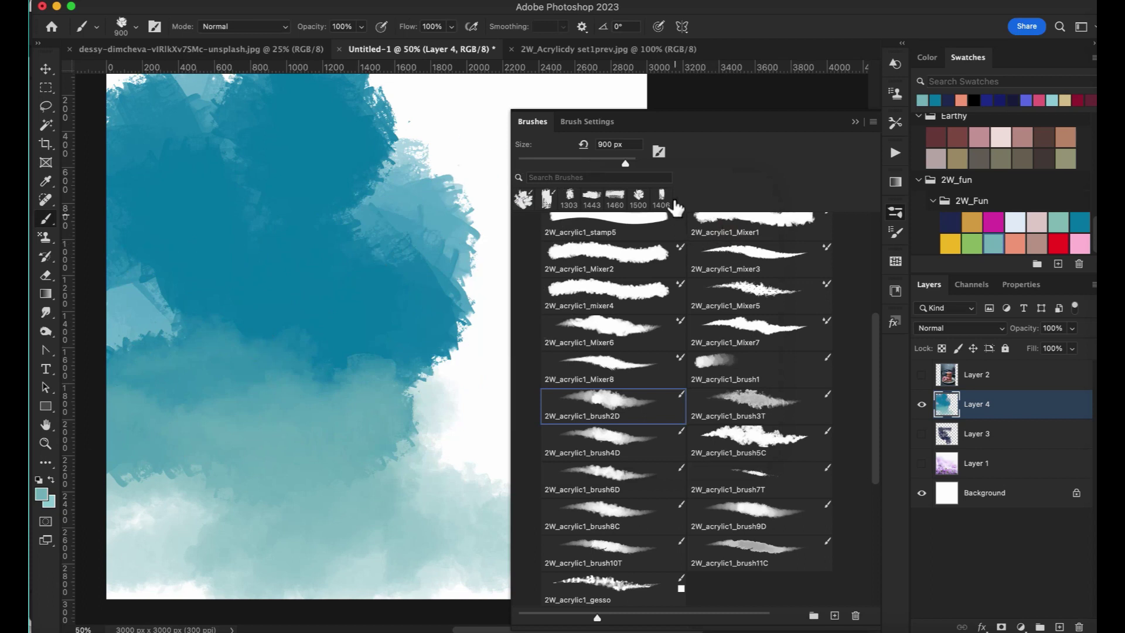
# - Paint light teal over the right side of the canvas with 2W_acrylic1_brush3T at 900 px
pyautogui.click(752, 400)
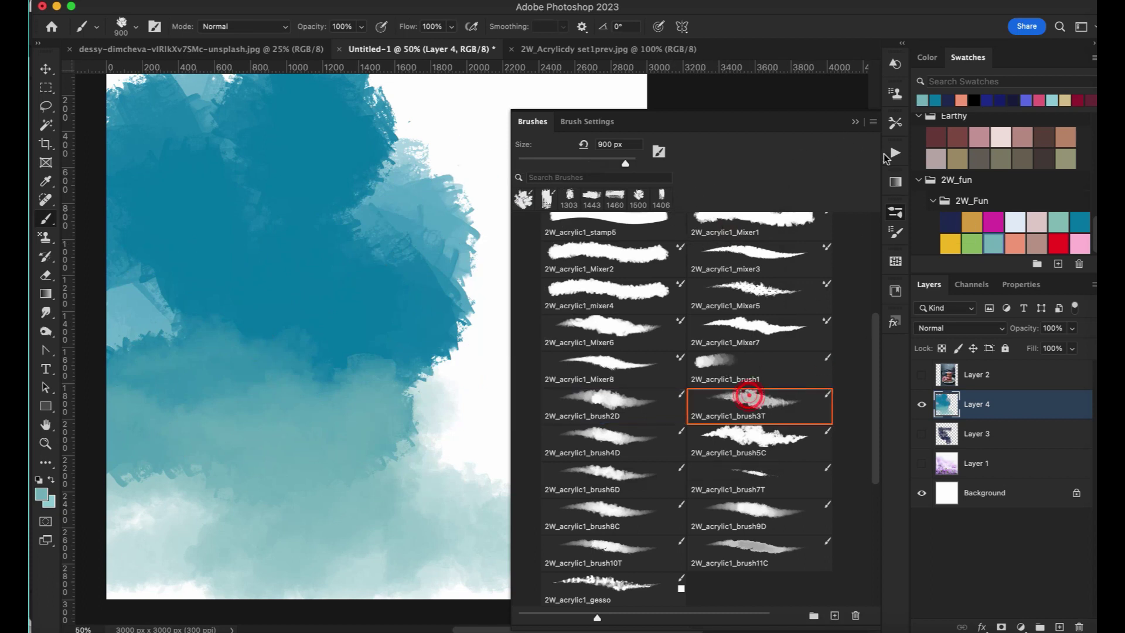
pyautogui.click(854, 123)
pyautogui.moveTo(656, 291)
pyautogui.mouseDown()
pyautogui.moveTo(674, 361)
pyautogui.moveTo(607, 401)
pyautogui.moveTo(591, 389)
pyautogui.mouseUp()
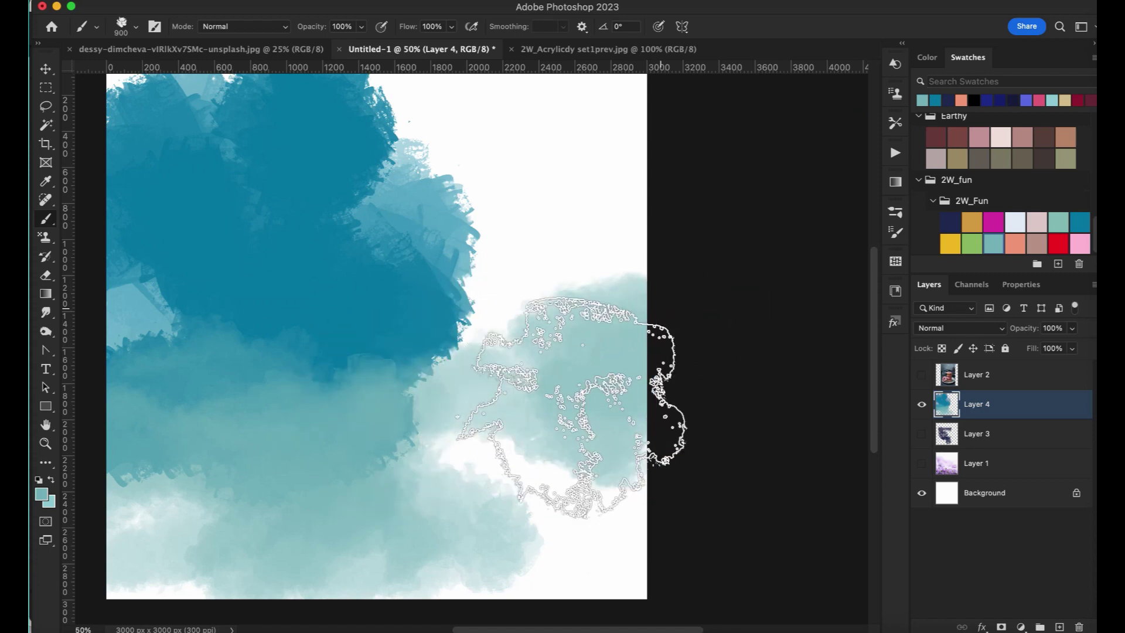
# - Paint yellow from 2W_Fun over the upper-right canvas and the dark teal edge with 2W_acrylic1_brush4D at 1100 px
pyautogui.click(950, 244)
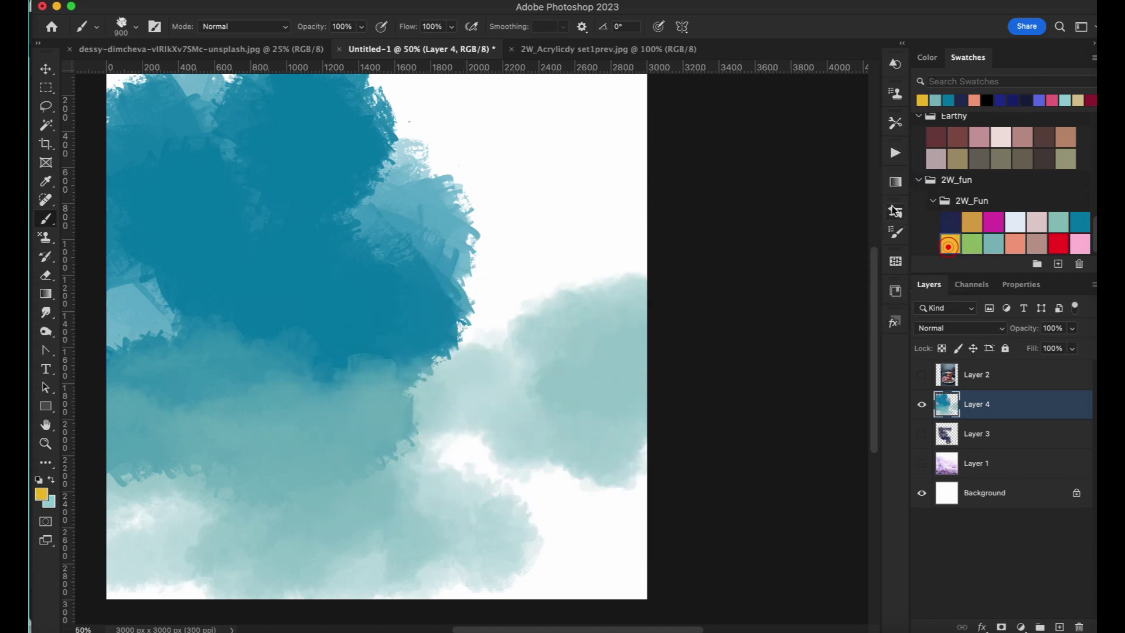
pyautogui.click(895, 211)
pyautogui.click(701, 417)
pyautogui.moveTo(545, 193)
pyautogui.mouseDown()
pyautogui.moveTo(515, 264)
pyautogui.moveTo(471, 278)
pyautogui.moveTo(460, 316)
pyautogui.moveTo(457, 307)
pyautogui.mouseUp()
pyautogui.press(']')
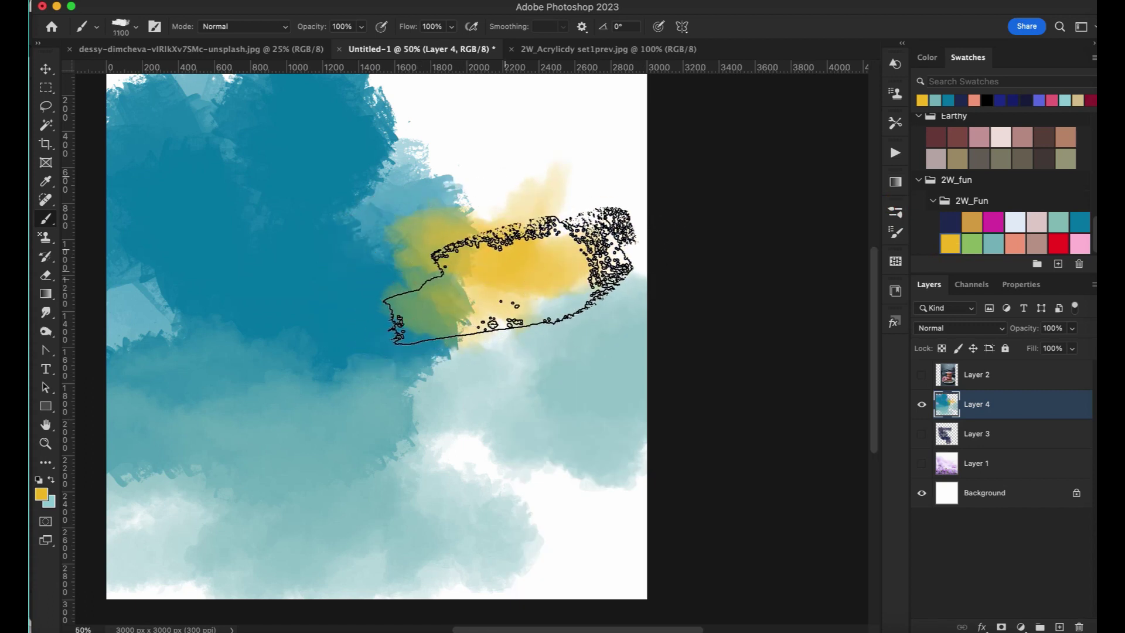
pyautogui.moveTo(556, 293)
pyautogui.mouseDown()
pyautogui.moveTo(633, 229)
pyautogui.moveTo(574, 225)
pyautogui.moveTo(528, 152)
pyautogui.moveTo(455, 197)
pyautogui.moveTo(626, 266)
pyautogui.moveTo(504, 381)
pyautogui.moveTo(481, 328)
pyautogui.moveTo(410, 364)
pyautogui.moveTo(440, 342)
pyautogui.mouseUp()
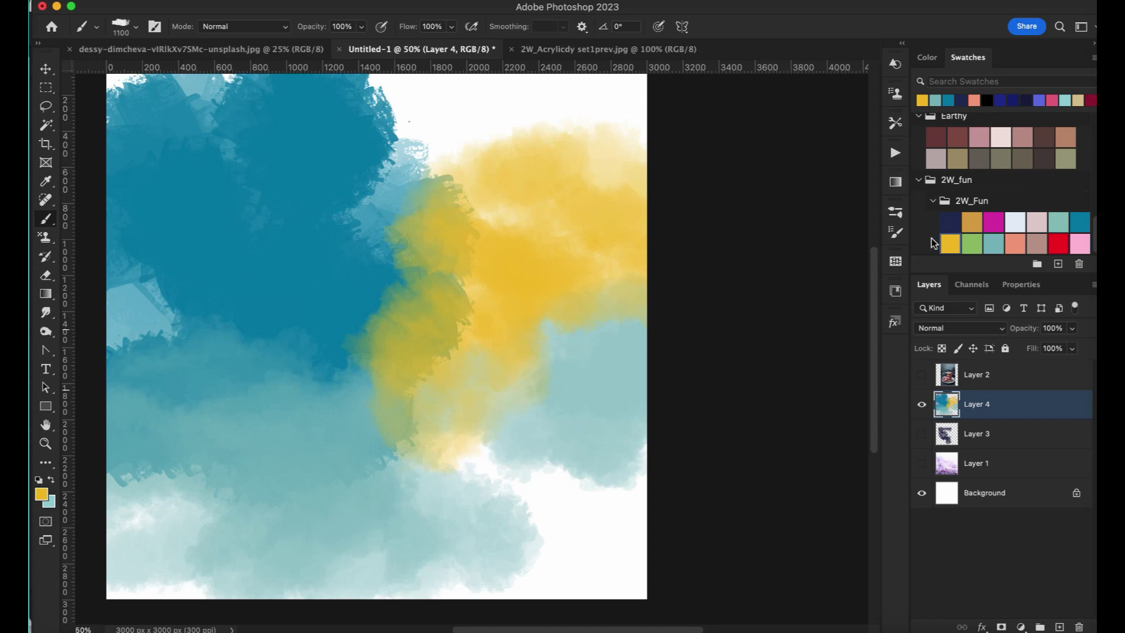
# - Paint Color Dodge foliage over the lower-right canvas with 2W_acrylic1_brush5C at 1000 px, using the yellow foreground and light teal background
pyautogui.click(895, 216)
pyautogui.click(760, 436)
pyautogui.click(855, 122)
pyautogui.click(896, 215)
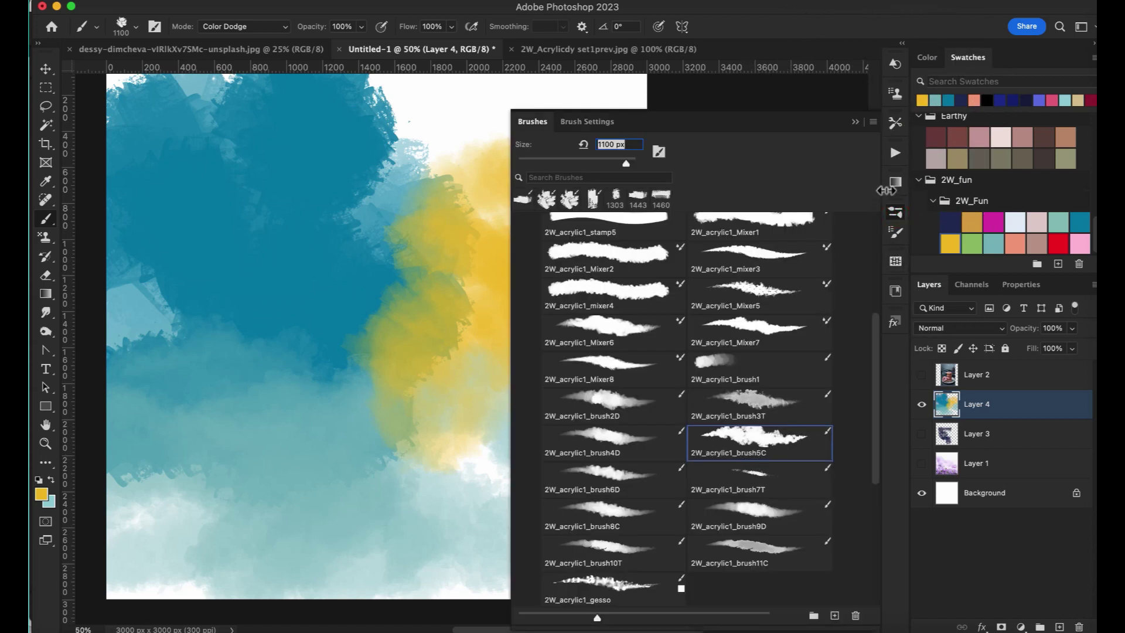
pyautogui.click(855, 122)
pyautogui.click(927, 57)
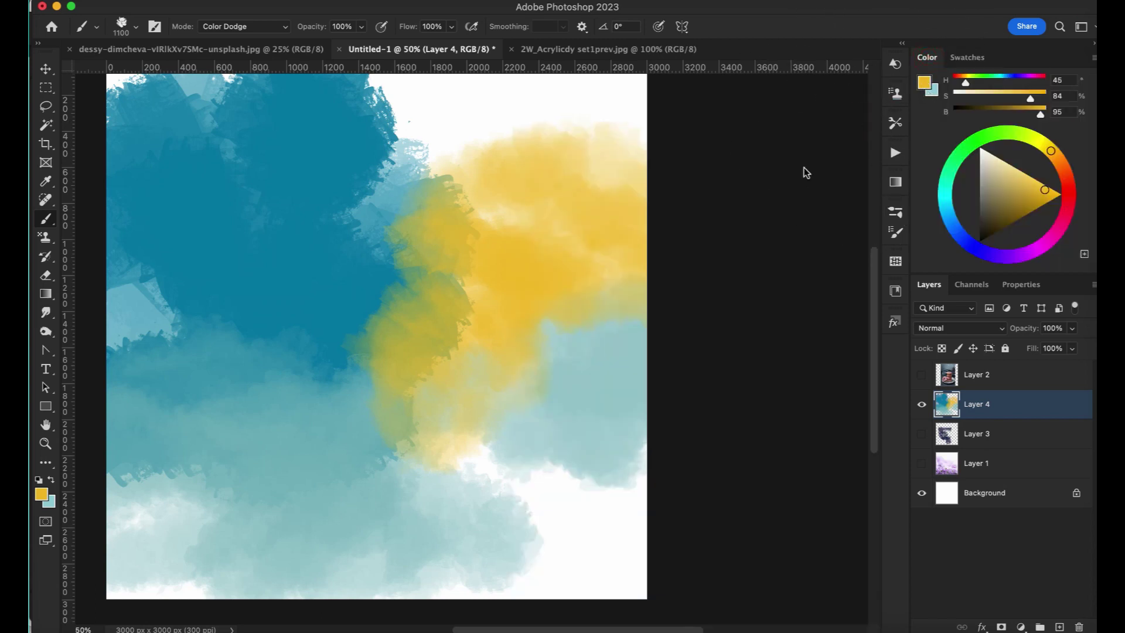
pyautogui.press(']')
pyautogui.press('[')
pyautogui.press('[')
pyautogui.moveTo(517, 443)
pyautogui.mouseDown()
pyautogui.moveTo(533, 472)
pyautogui.moveTo(628, 427)
pyautogui.moveTo(578, 428)
pyautogui.moveTo(445, 515)
pyautogui.moveTo(535, 547)
pyautogui.moveTo(372, 502)
pyautogui.moveTo(271, 590)
pyautogui.moveTo(516, 410)
pyautogui.moveTo(586, 375)
pyautogui.mouseUp()
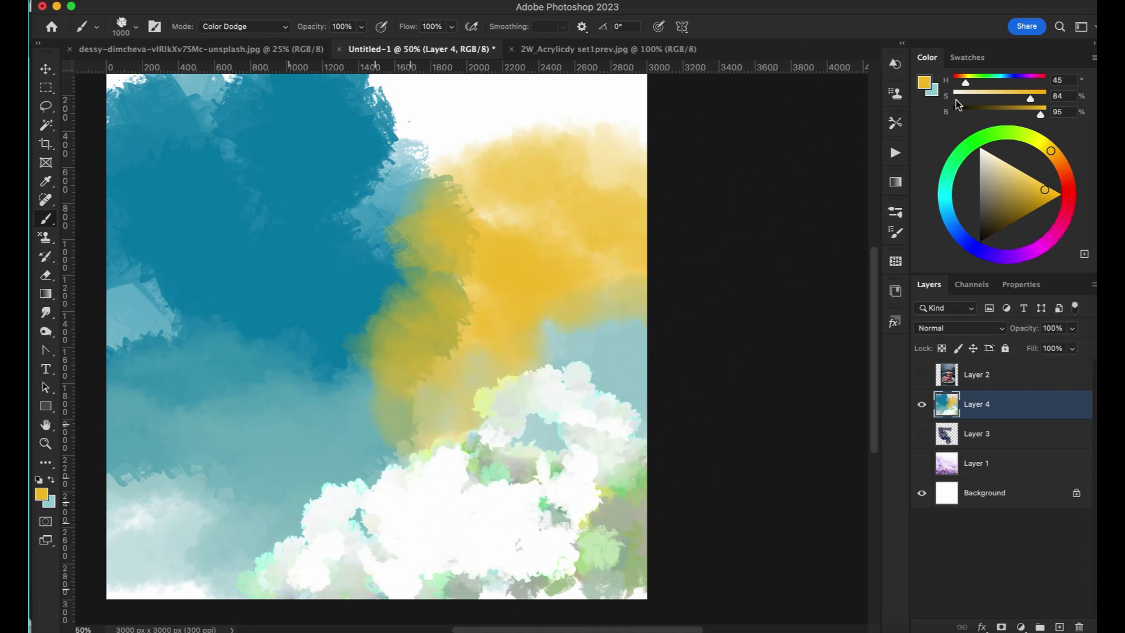
# - Change the foreground colour to grey and paint across the upper edge of the canvas with 2W_acrylic1_brush5C
pyautogui.click(928, 84)
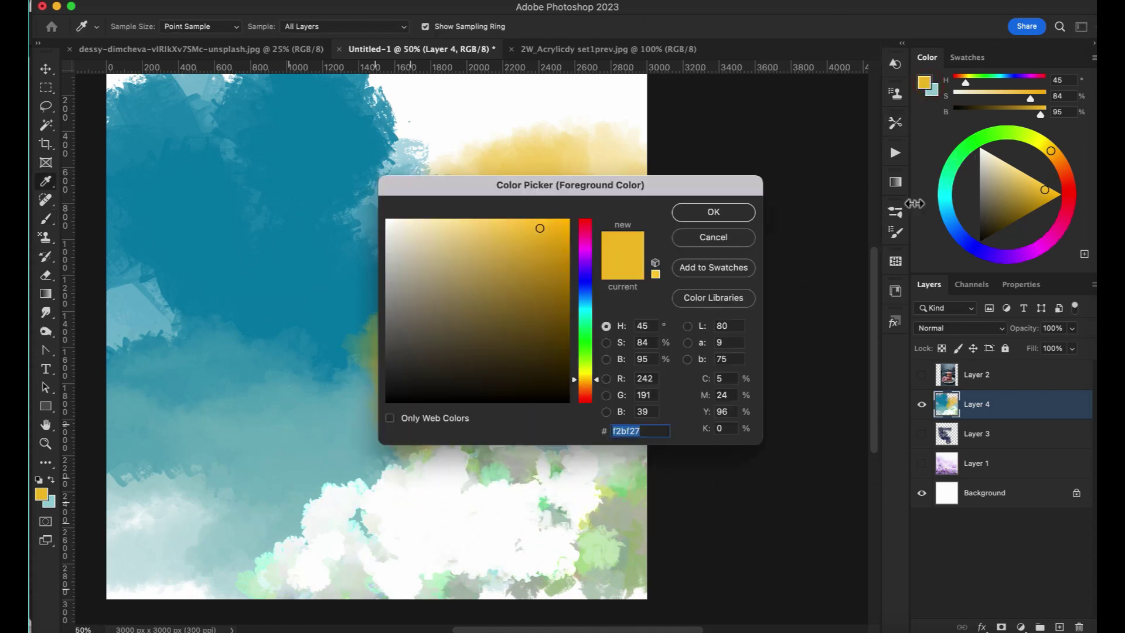
pyautogui.click(975, 188)
pyautogui.click(698, 212)
pyautogui.moveTo(404, 194)
pyautogui.mouseDown()
pyautogui.moveTo(417, 176)
pyautogui.moveTo(412, 120)
pyautogui.moveTo(540, 125)
pyautogui.moveTo(593, 103)
pyautogui.moveTo(721, 167)
pyautogui.mouseUp()
# - Set a muted gold background and a bright green foreground, and paint 2W_acrylic1_brush5C over the yellow area and the lower-left canvas
pyautogui.click(934, 94)
pyautogui.click(489, 272)
pyautogui.click(720, 212)
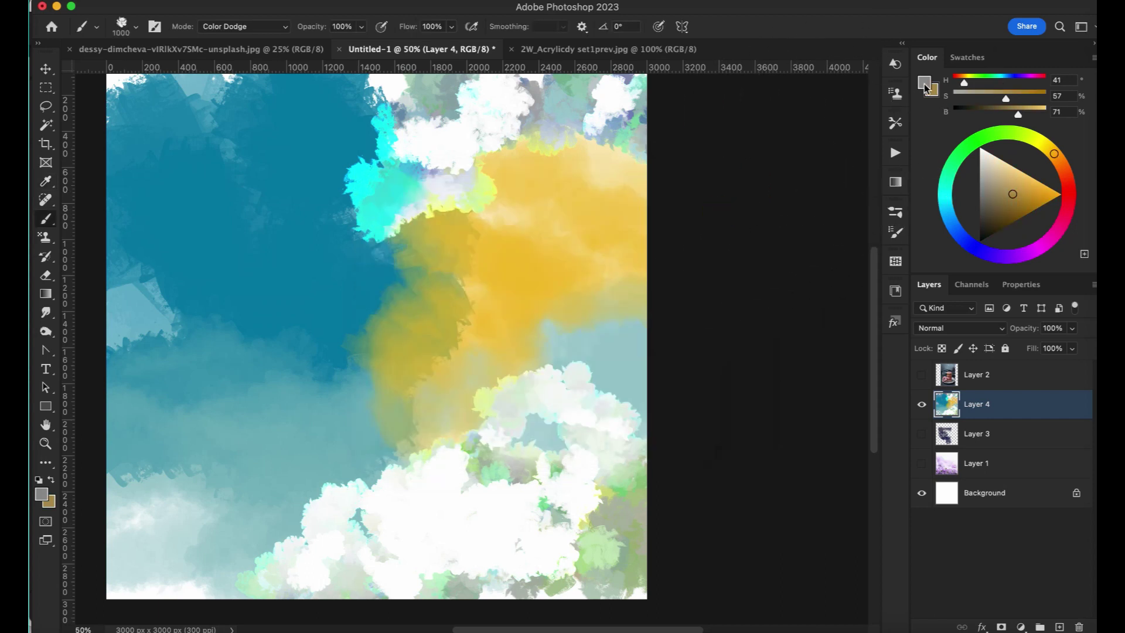
pyautogui.click(924, 83)
pyautogui.click(928, 85)
pyautogui.click(548, 239)
pyautogui.click(693, 210)
pyautogui.moveTo(490, 213)
pyautogui.mouseDown()
pyautogui.moveTo(459, 220)
pyautogui.moveTo(519, 269)
pyautogui.moveTo(577, 360)
pyautogui.moveTo(319, 369)
pyautogui.moveTo(527, 446)
pyautogui.moveTo(414, 520)
pyautogui.moveTo(327, 370)
pyautogui.mouseUp()
pyautogui.moveTo(256, 422); pyautogui.dragTo(376, 465)
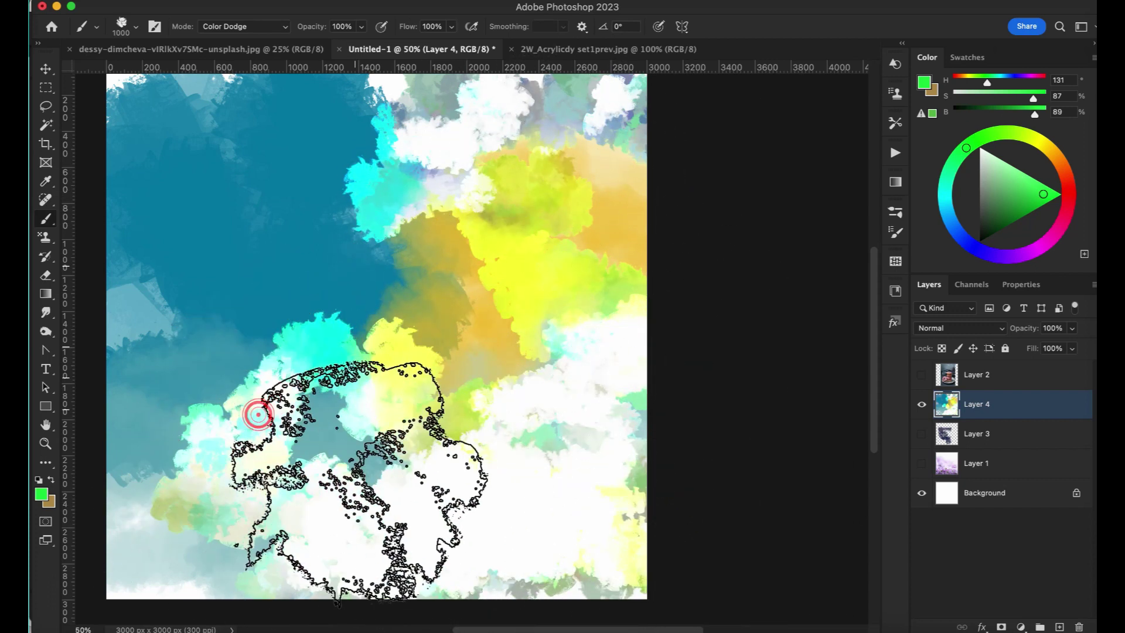
# - Hide Layer 4, add two new layers above it, hide Layer 6 and make Layer 5 active
pyautogui.click(922, 404)
pyautogui.click(1059, 626)
pyautogui.click(1059, 627)
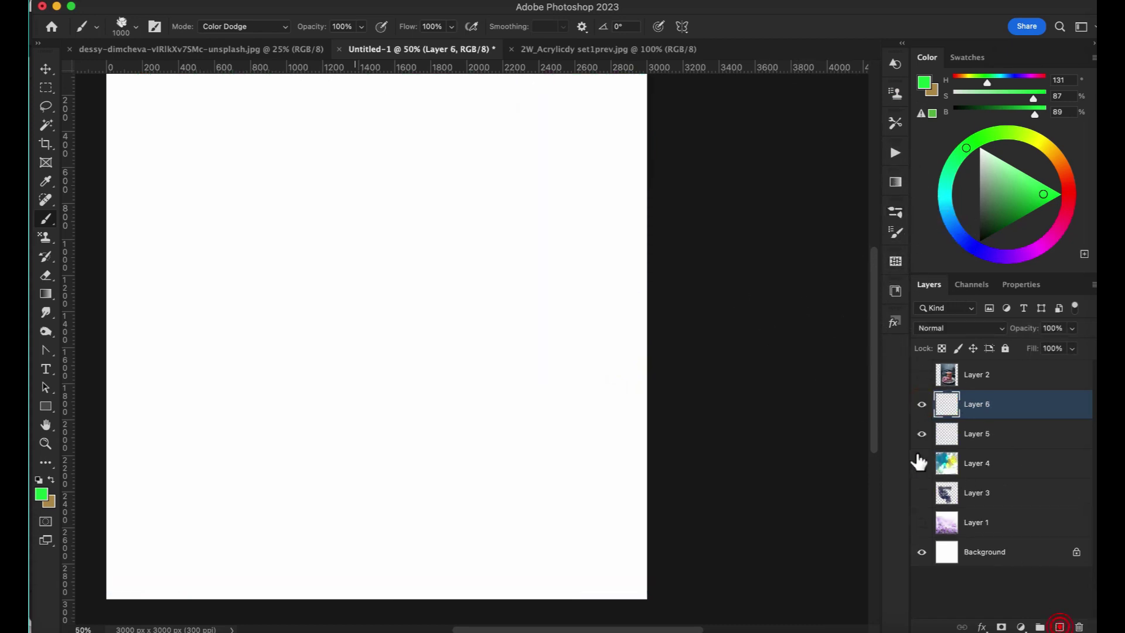
pyautogui.click(921, 404)
pyautogui.click(962, 436)
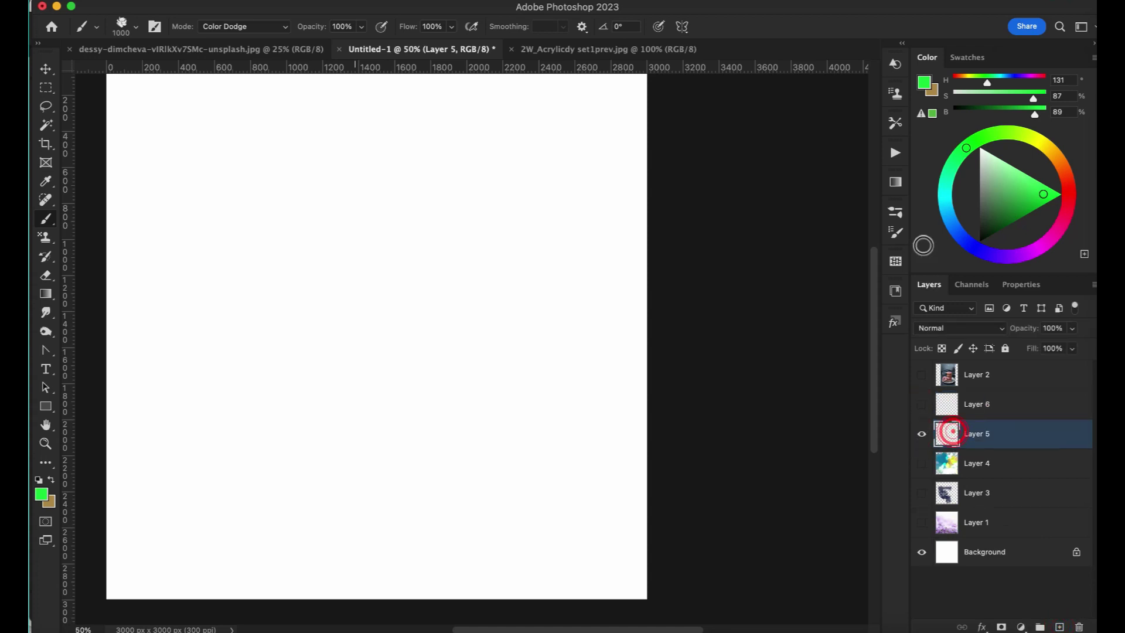
# - Paint bright green and then red from 2W_Fun on Layer 5 with 2W_acrylic1_brush4D at 1000 px
pyautogui.click(896, 215)
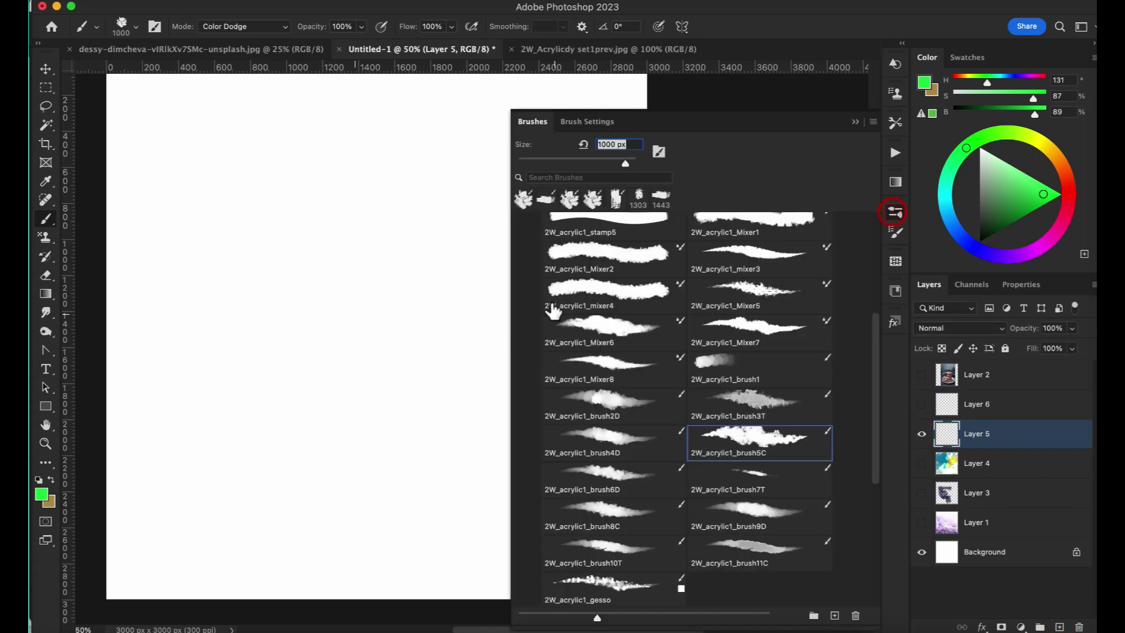
pyautogui.click(611, 446)
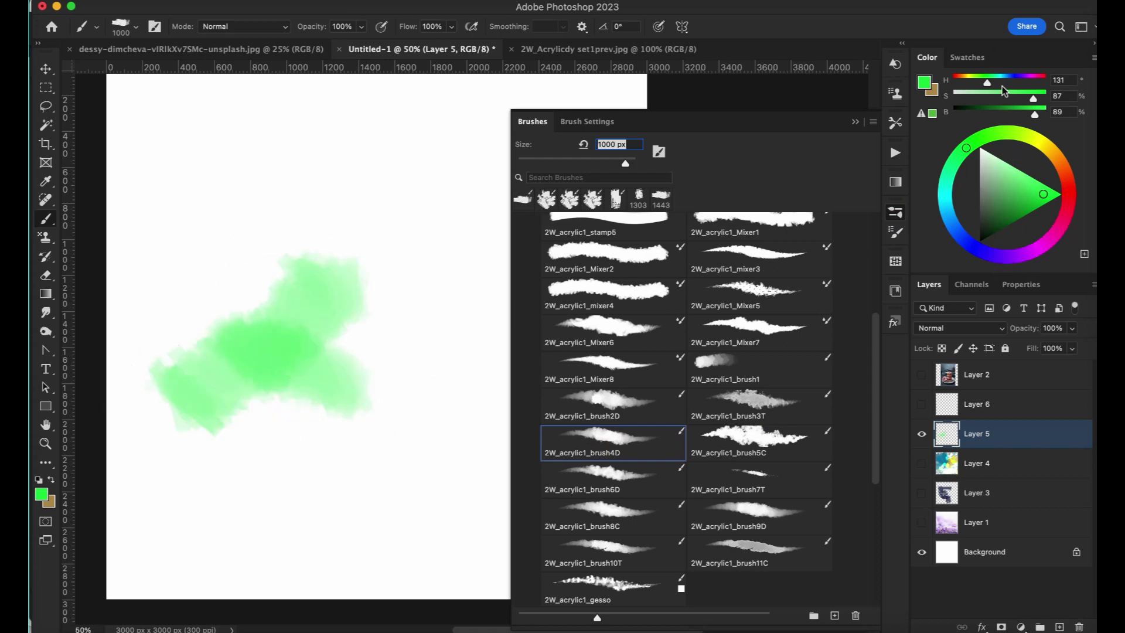
pyautogui.click(980, 58)
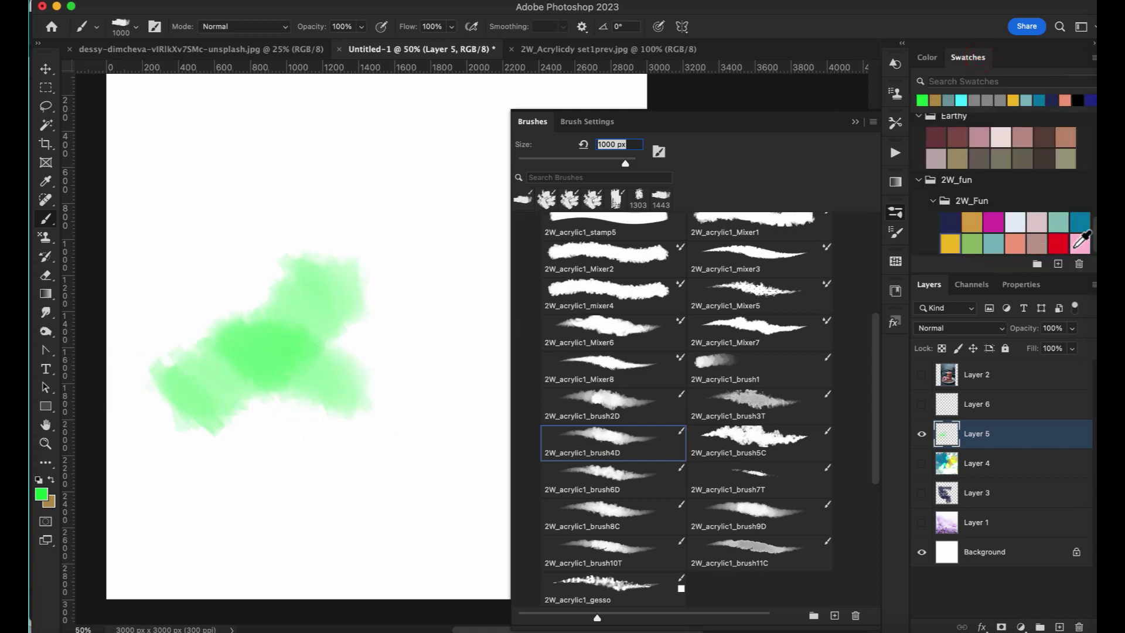
pyautogui.moveTo(304, 365)
pyautogui.mouseDown()
pyautogui.moveTo(233, 484)
pyautogui.moveTo(185, 407)
pyautogui.moveTo(382, 463)
pyautogui.moveTo(307, 445)
pyautogui.moveTo(330, 459)
pyautogui.moveTo(416, 370)
pyautogui.moveTo(310, 251)
pyautogui.moveTo(304, 263)
pyautogui.moveTo(339, 242)
pyautogui.moveTo(372, 279)
pyautogui.moveTo(278, 216)
pyautogui.moveTo(254, 300)
pyautogui.moveTo(210, 223)
pyautogui.moveTo(263, 222)
pyautogui.moveTo(283, 246)
pyautogui.mouseUp()
# - Paint foliage around the bottom and side edges of the red area with 2W_acrylic1_brush5C at 1000 px, using red and muted gold
pyautogui.click(758, 450)
pyautogui.moveTo(402, 464)
pyautogui.mouseDown()
pyautogui.moveTo(414, 473)
pyautogui.moveTo(351, 502)
pyautogui.moveTo(410, 508)
pyautogui.moveTo(344, 553)
pyautogui.moveTo(214, 545)
pyautogui.moveTo(193, 556)
pyautogui.moveTo(205, 483)
pyautogui.moveTo(187, 393)
pyautogui.moveTo(185, 258)
pyautogui.moveTo(152, 504)
pyautogui.moveTo(314, 465)
pyautogui.moveTo(446, 272)
pyautogui.moveTo(463, 516)
pyautogui.moveTo(168, 256)
pyautogui.moveTo(170, 135)
pyautogui.moveTo(252, 135)
pyautogui.mouseUp()
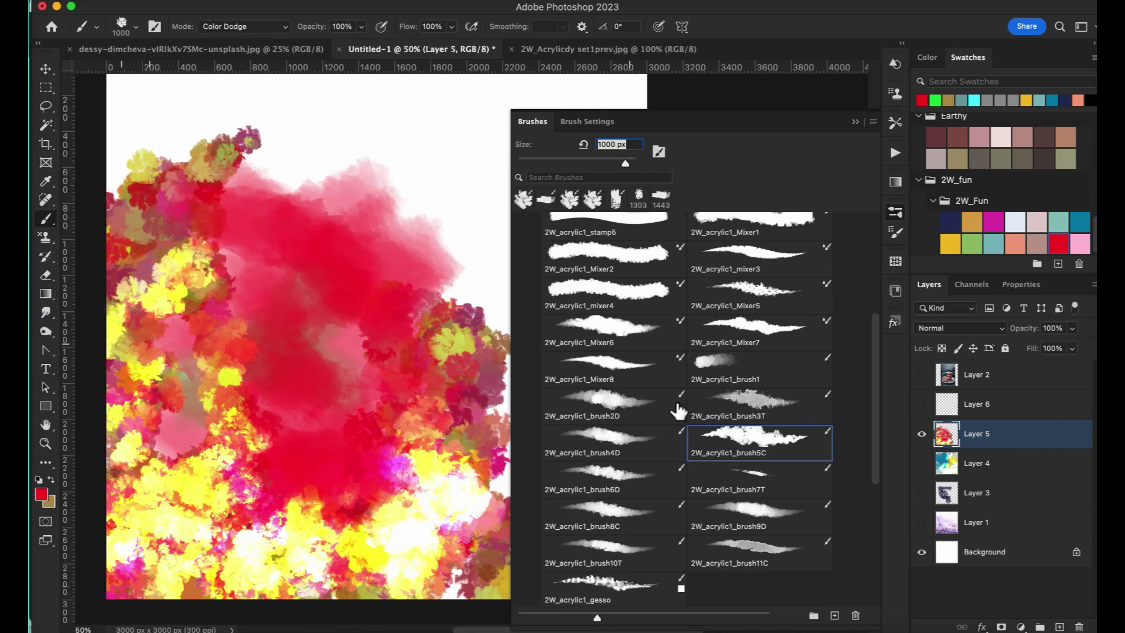
# - Paint red across the right side and yellow from 2W_Fun over its upper part with 2W_acrylic1_brush6D at 1000 px
pyautogui.click(855, 122)
pyautogui.moveTo(616, 234)
pyautogui.mouseDown()
pyautogui.moveTo(577, 288)
pyautogui.moveTo(428, 296)
pyautogui.moveTo(668, 302)
pyautogui.moveTo(495, 376)
pyautogui.moveTo(558, 414)
pyautogui.moveTo(647, 386)
pyautogui.moveTo(535, 477)
pyautogui.moveTo(477, 377)
pyautogui.moveTo(552, 314)
pyautogui.moveTo(527, 242)
pyautogui.mouseUp()
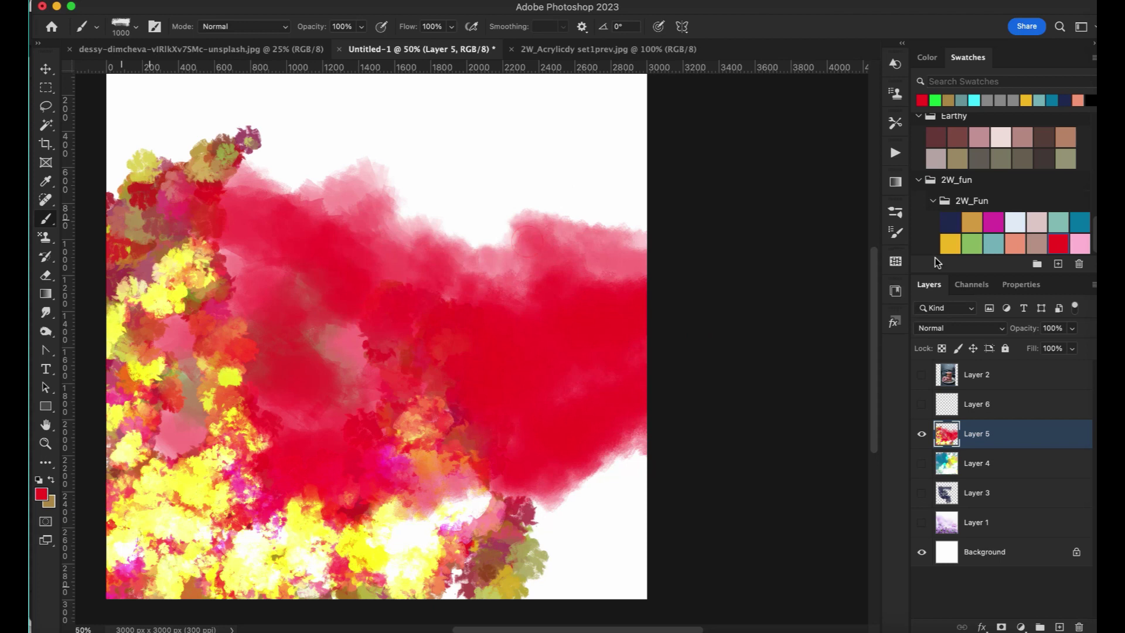
pyautogui.moveTo(495, 328)
pyautogui.mouseDown()
pyautogui.moveTo(452, 333)
pyautogui.moveTo(518, 286)
pyautogui.moveTo(566, 297)
pyautogui.moveTo(635, 226)
pyautogui.moveTo(473, 160)
pyautogui.moveTo(509, 236)
pyautogui.moveTo(514, 285)
pyautogui.moveTo(412, 243)
pyautogui.moveTo(315, 262)
pyautogui.moveTo(326, 331)
pyautogui.moveTo(611, 175)
pyautogui.moveTo(724, 179)
pyautogui.moveTo(715, 245)
pyautogui.moveTo(814, 243)
pyautogui.moveTo(844, 229)
pyautogui.mouseUp()
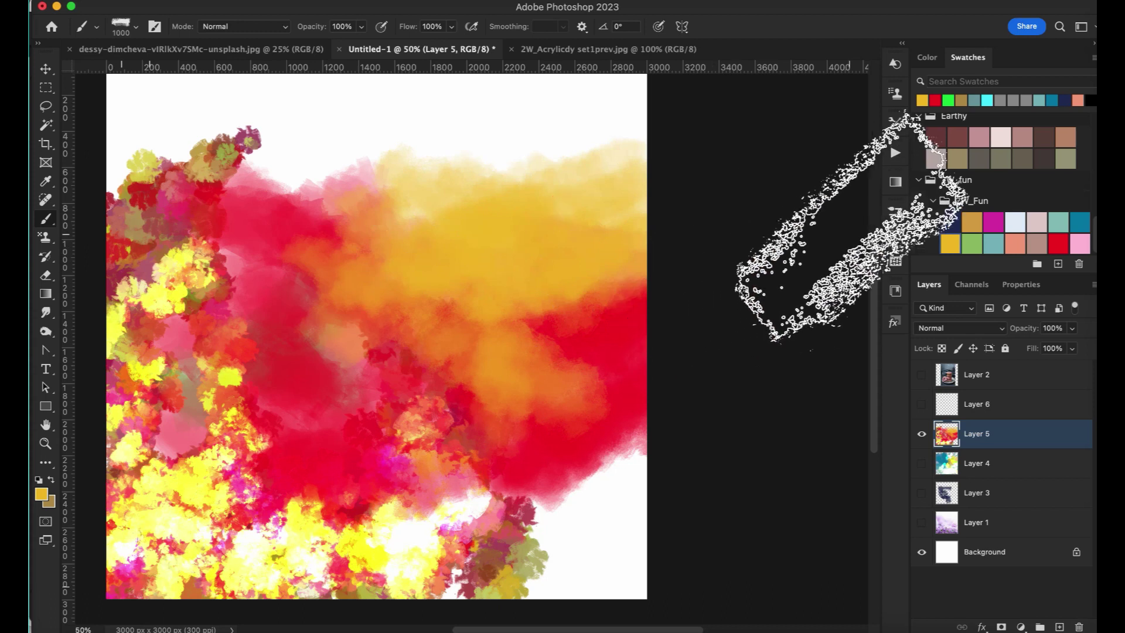
# - Paint coral from 2W_Fun over the lower-right corner and the upper canvas with 2W_acrylic1_brush7T at 1000 px
pyautogui.click(898, 215)
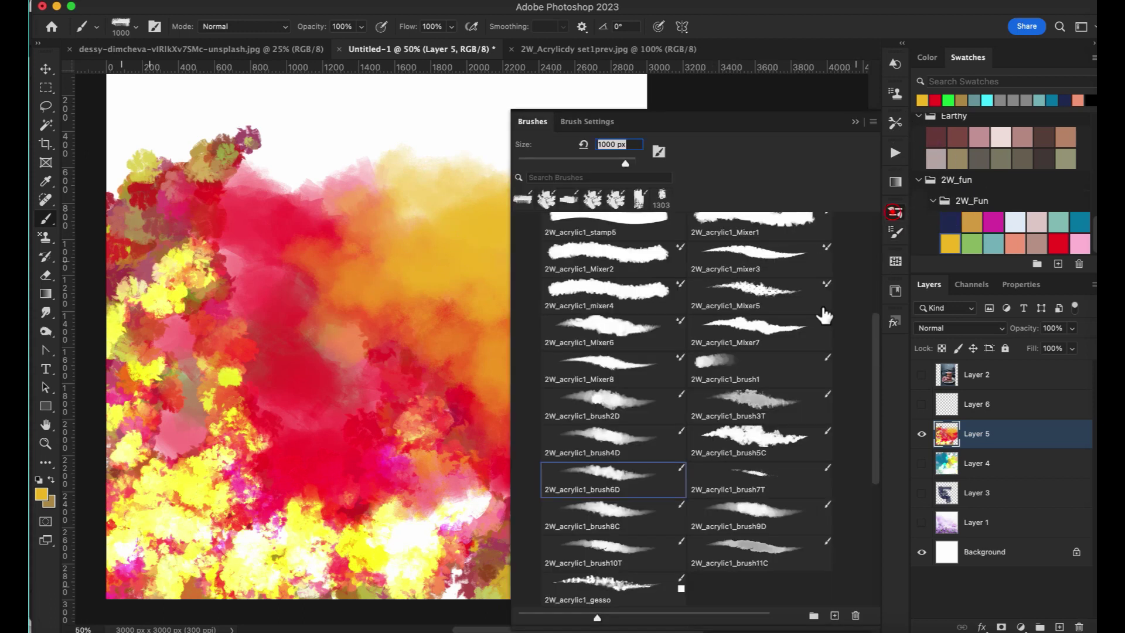
pyautogui.click(856, 122)
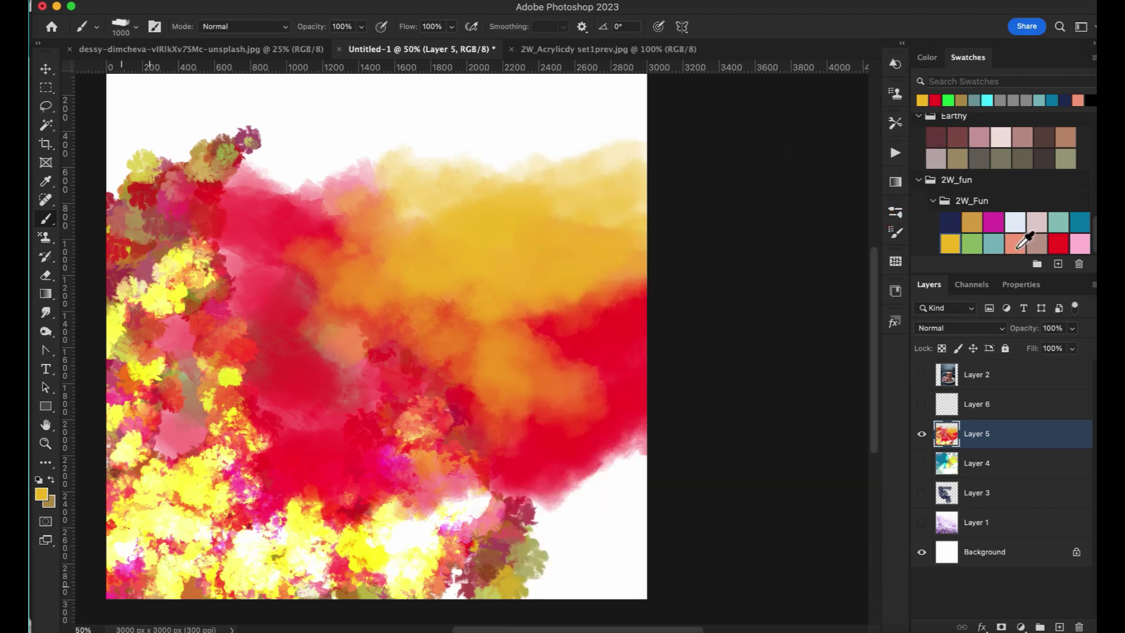
pyautogui.moveTo(647, 531)
pyautogui.mouseDown()
pyautogui.moveTo(565, 553)
pyautogui.moveTo(427, 540)
pyautogui.moveTo(490, 490)
pyautogui.mouseUp()
pyautogui.moveTo(150, 211); pyautogui.dragTo(363, 101)
pyautogui.moveTo(296, 136)
pyautogui.mouseDown()
pyautogui.moveTo(508, 138)
pyautogui.moveTo(401, 118)
pyautogui.moveTo(465, 195)
pyautogui.moveTo(501, 143)
pyautogui.mouseUp()
pyautogui.moveTo(501, 143)
pyautogui.mouseDown()
pyautogui.moveTo(595, 104)
pyautogui.moveTo(542, 176)
pyautogui.mouseUp()
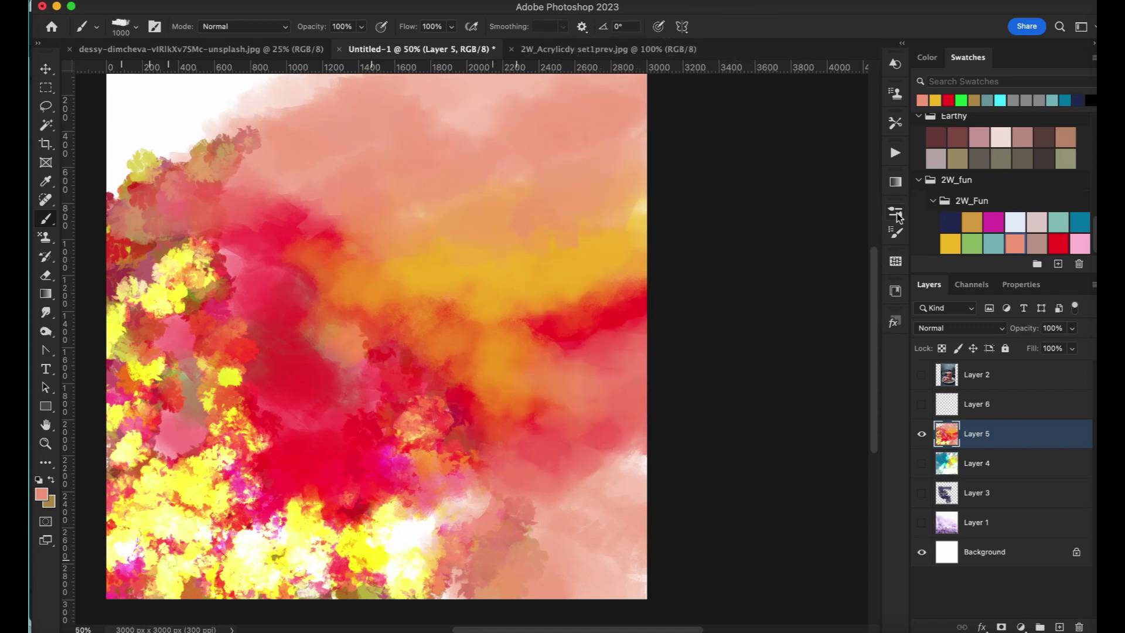
# - Paint over the middle and lower-right canvas with 2W_acrylic1_brush8C at 1000 px, using the pale dusty pink from 2W_Fun
pyautogui.click(898, 215)
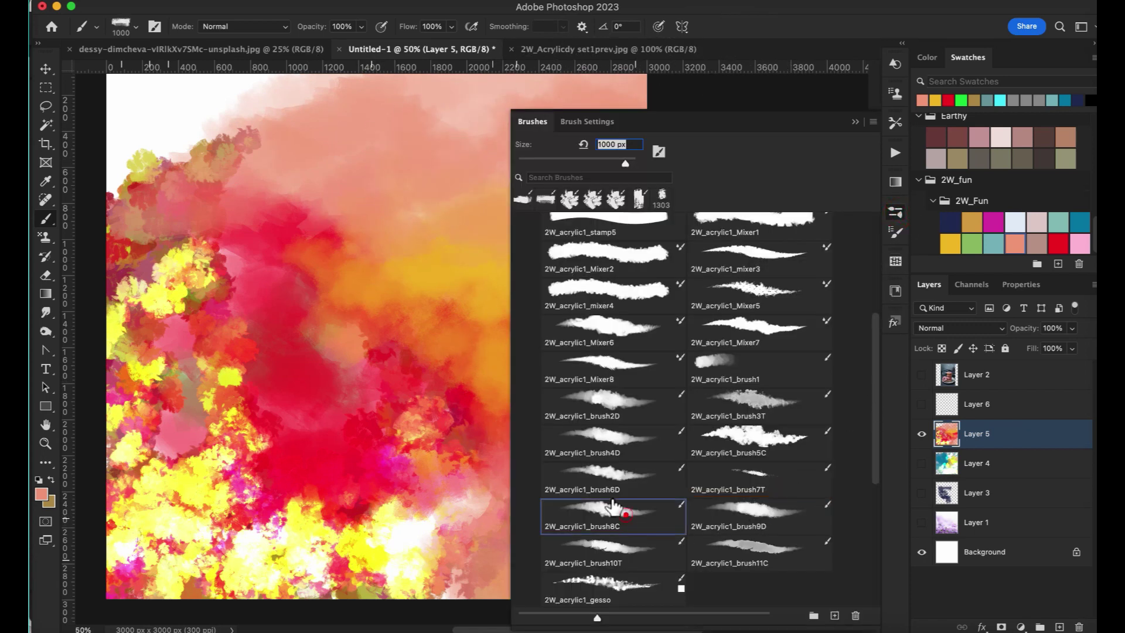
pyautogui.click(857, 122)
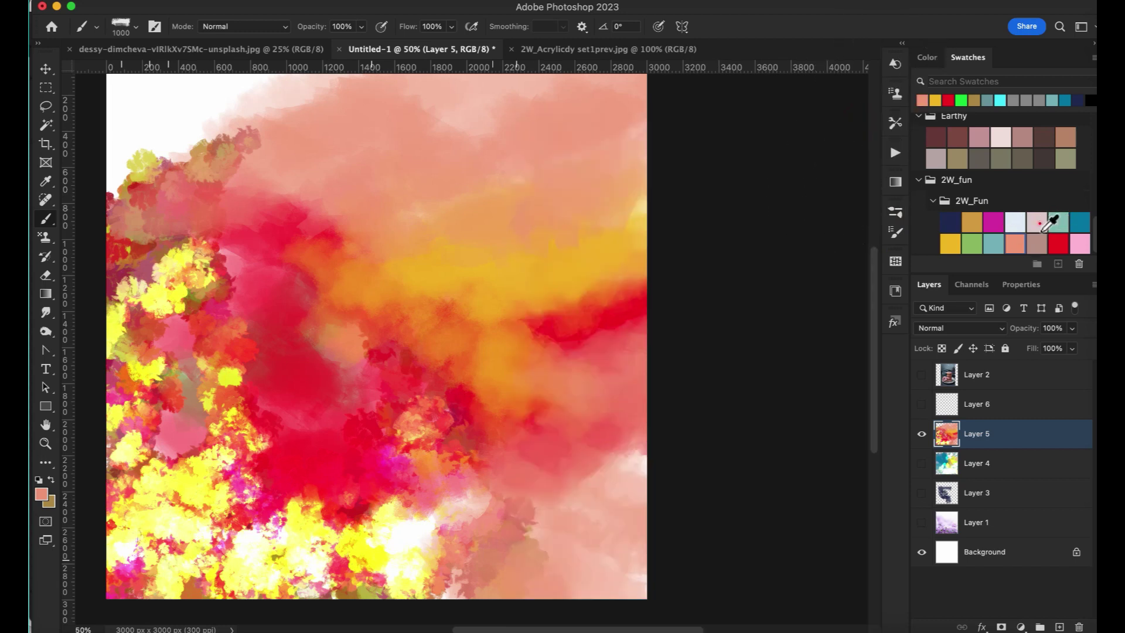
pyautogui.moveTo(586, 246)
pyautogui.mouseDown()
pyautogui.moveTo(396, 388)
pyautogui.moveTo(409, 412)
pyautogui.moveTo(394, 482)
pyautogui.moveTo(482, 510)
pyautogui.moveTo(917, 329)
pyautogui.mouseUp()
# - Paint dark teal from 2W_Fun over the upper-left corner and in a band across the lower right with 2W_acrylic1_brush9D
pyautogui.click(892, 216)
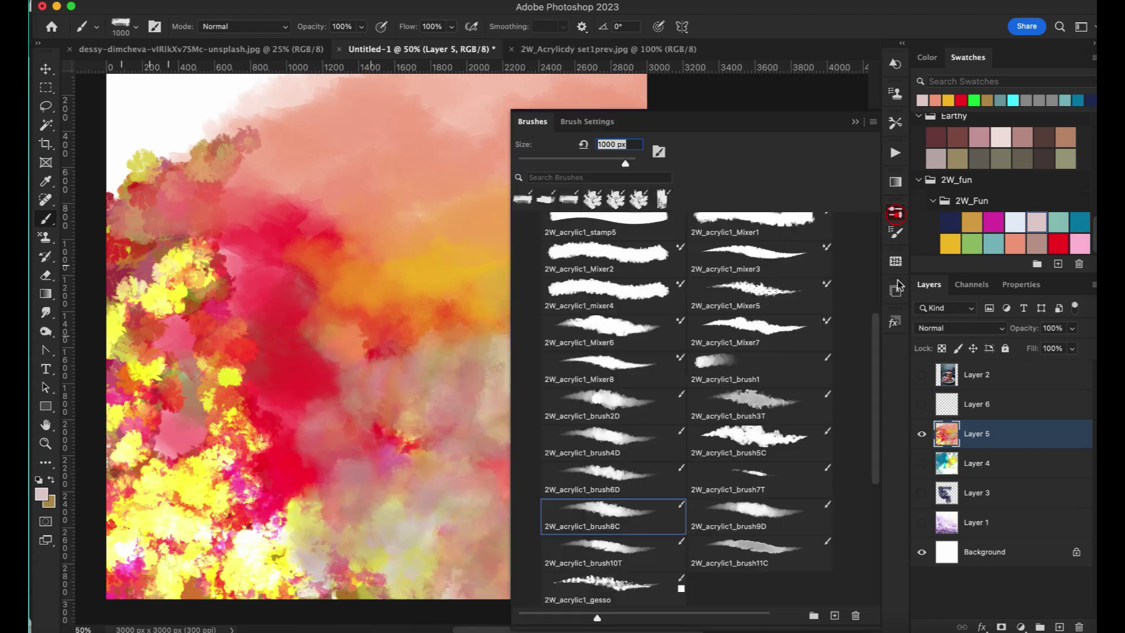
pyautogui.click(854, 121)
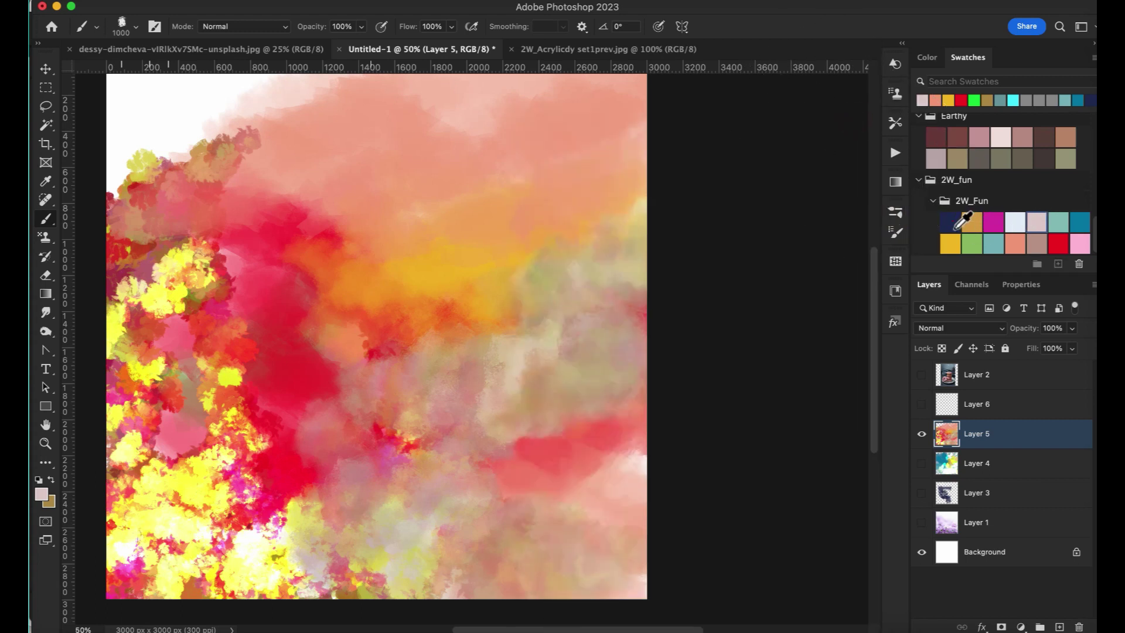
pyautogui.click(1084, 222)
pyautogui.moveTo(170, 164)
pyautogui.mouseDown()
pyautogui.moveTo(176, 153)
pyautogui.moveTo(169, 200)
pyautogui.mouseUp()
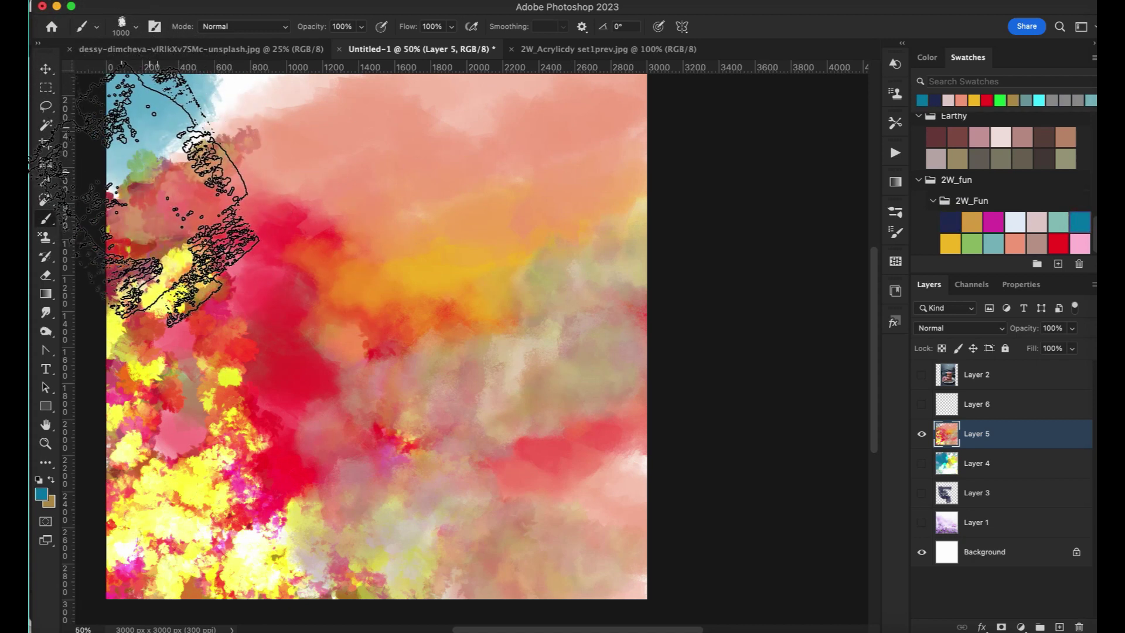
pyautogui.hscroll(3, 169, 199)
pyautogui.hscroll(-8, 170, 193)
pyautogui.hscroll(2, 118, 193)
pyautogui.moveTo(115, 115)
pyautogui.mouseDown()
pyautogui.moveTo(373, 61)
pyautogui.moveTo(310, 78)
pyautogui.moveTo(434, 94)
pyautogui.mouseUp()
pyautogui.click(568, 374)
pyautogui.moveTo(567, 375)
pyautogui.mouseDown()
pyautogui.moveTo(656, 299)
pyautogui.moveTo(585, 457)
pyautogui.mouseUp()
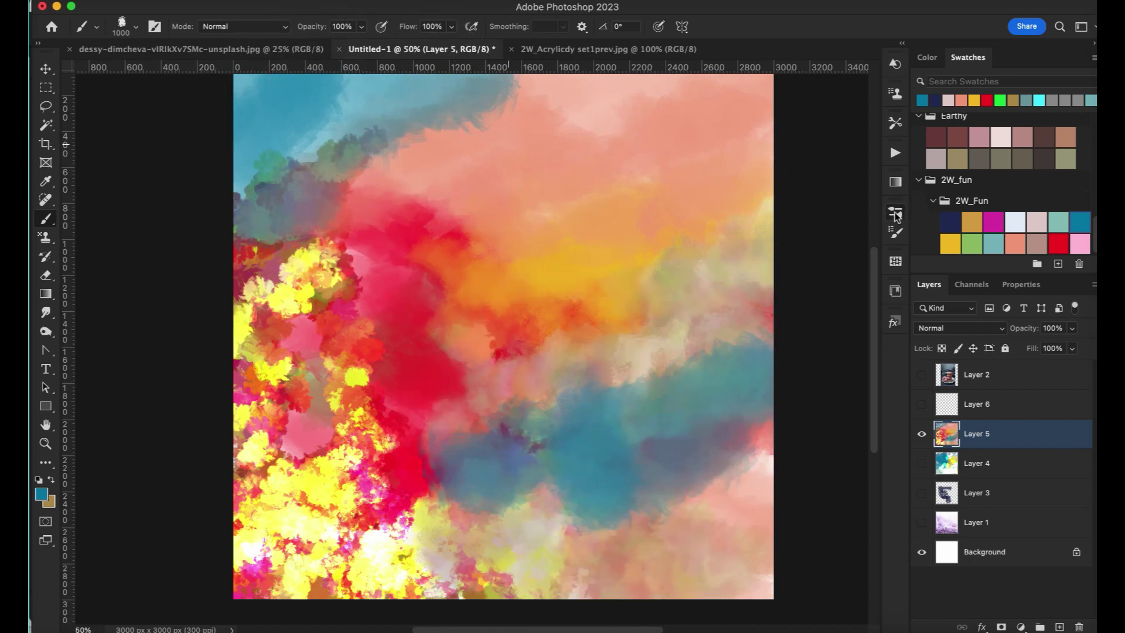
# - Hide Layer 5, show Layer 6 and paint coral across its middle with 2W_acrylic1_brush10T at 1000 px
pyautogui.click(895, 214)
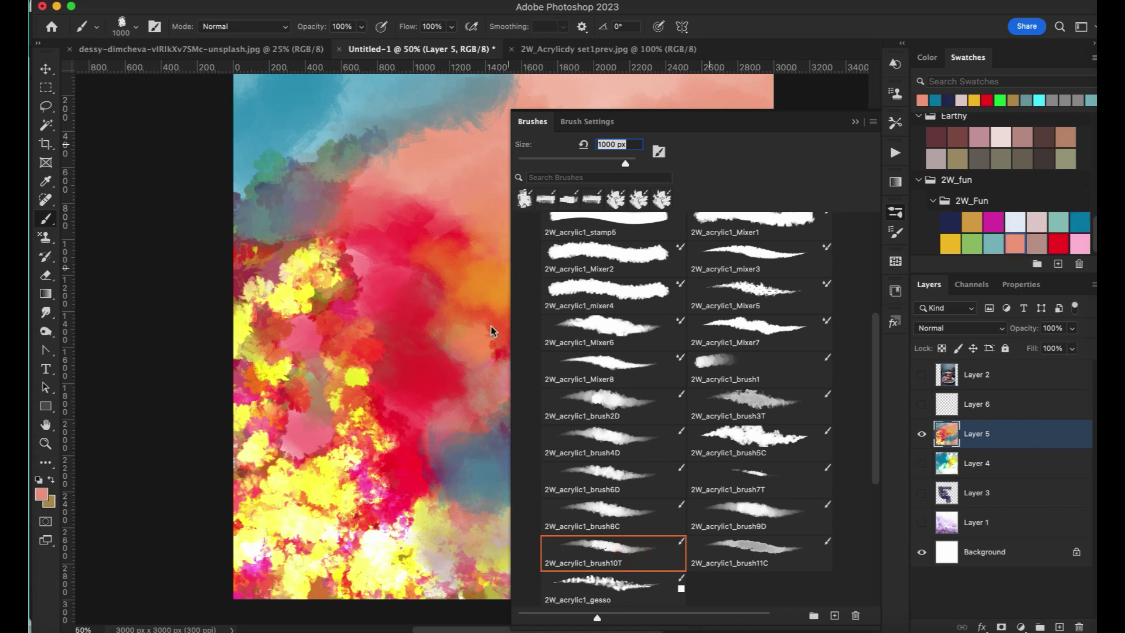
pyautogui.click(406, 320)
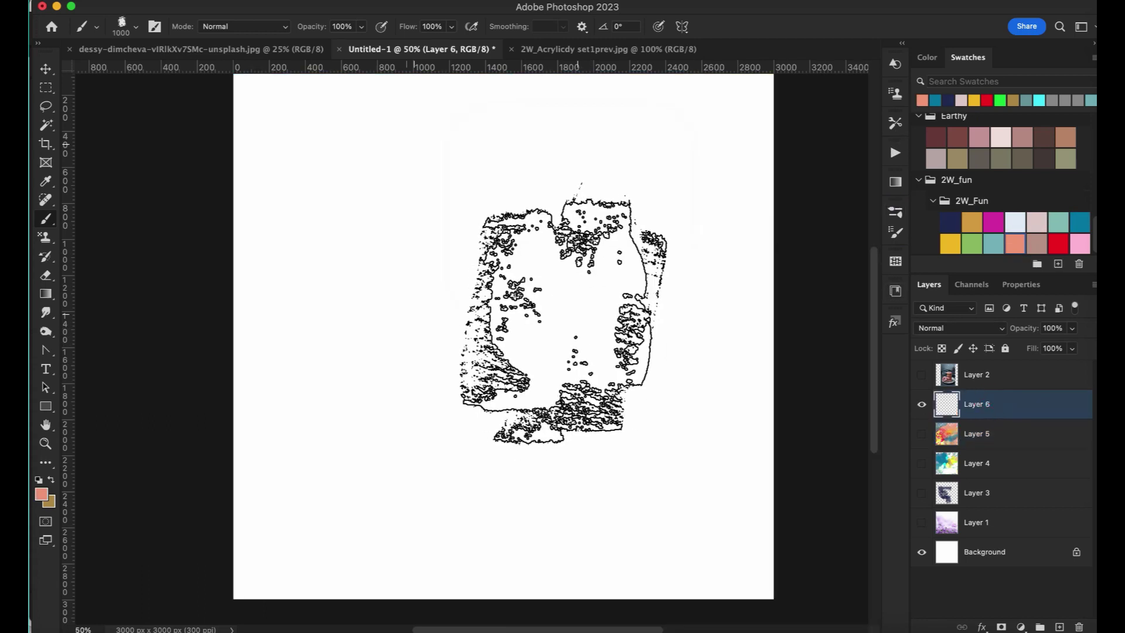
pyautogui.moveTo(527, 328)
pyautogui.mouseDown()
pyautogui.moveTo(582, 311)
pyautogui.moveTo(701, 349)
pyautogui.moveTo(539, 462)
pyautogui.mouseUp()
pyautogui.moveTo(583, 426)
pyautogui.mouseDown()
pyautogui.moveTo(464, 445)
pyautogui.moveTo(445, 252)
pyautogui.moveTo(592, 318)
pyautogui.mouseUp()
pyautogui.moveTo(599, 239)
pyautogui.mouseDown()
pyautogui.moveTo(740, 263)
pyautogui.moveTo(886, 265)
pyautogui.mouseUp()
# - Paint around the coral patch with 2W_acrylic1_brush11C at 1000 px, using a turquoise foreground (H 179, S 88, B 92) and lilac background (H 300, S 31, B 90)
pyautogui.click(894, 214)
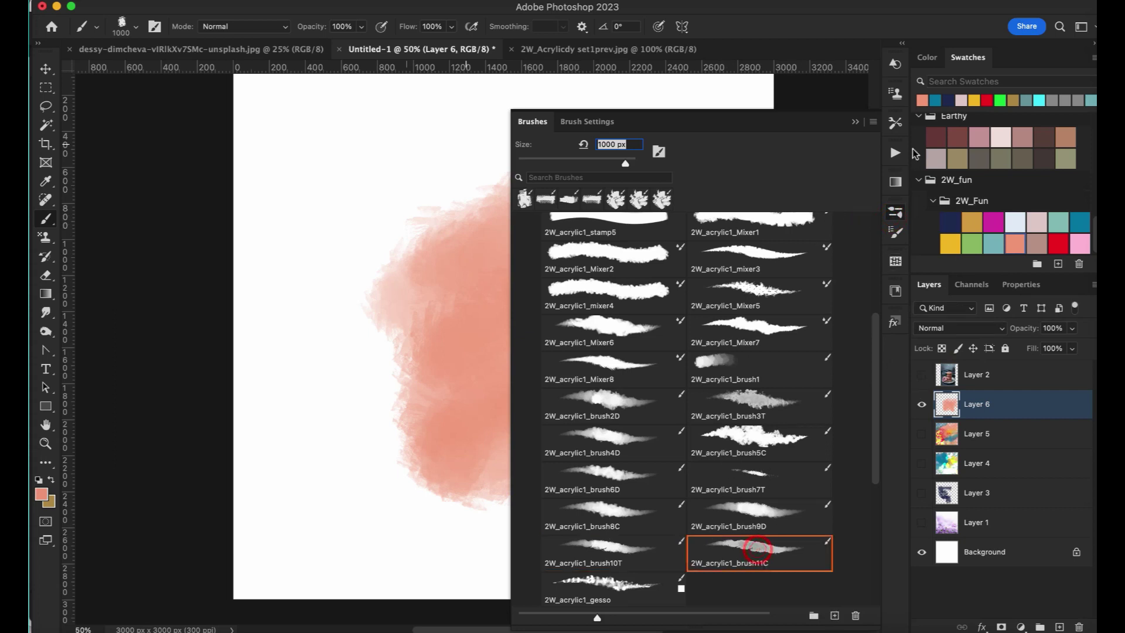
pyautogui.click(928, 58)
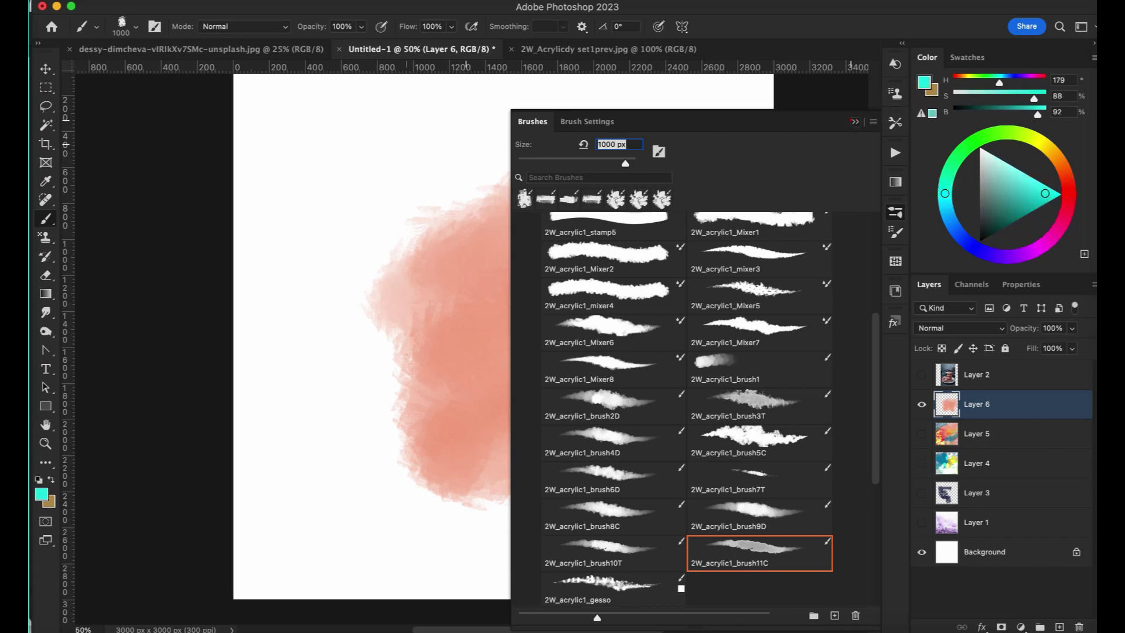
pyautogui.click(853, 122)
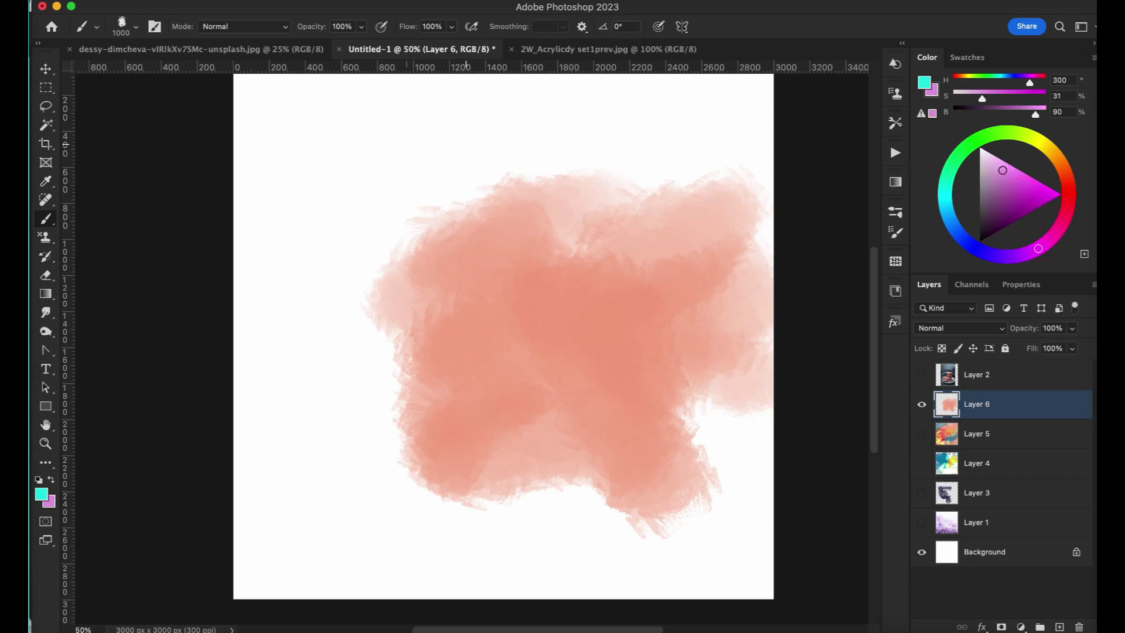
pyautogui.moveTo(542, 140)
pyautogui.mouseDown()
pyautogui.moveTo(557, 156)
pyautogui.moveTo(500, 125)
pyautogui.moveTo(586, 125)
pyautogui.moveTo(721, 156)
pyautogui.moveTo(653, 364)
pyautogui.moveTo(728, 425)
pyautogui.moveTo(674, 497)
pyautogui.moveTo(515, 557)
pyautogui.moveTo(586, 562)
pyautogui.moveTo(587, 577)
pyautogui.moveTo(465, 528)
pyautogui.moveTo(376, 598)
pyautogui.moveTo(372, 532)
pyautogui.moveTo(395, 491)
pyautogui.moveTo(196, 459)
pyautogui.moveTo(135, 556)
pyautogui.moveTo(155, 522)
pyautogui.moveTo(217, 304)
pyautogui.moveTo(405, 244)
pyautogui.moveTo(239, 306)
pyautogui.moveTo(331, 80)
pyautogui.mouseUp()
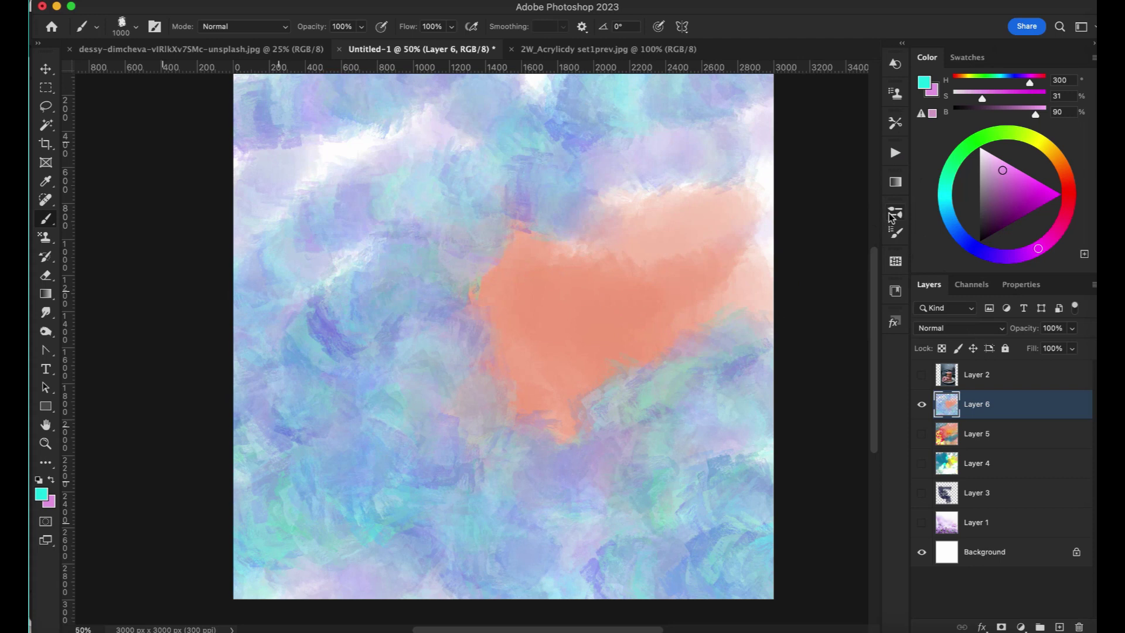
# - Paint a white cloud-like patch over the middle left of Layer 6 with 2W_acrylic1_gesso at 1000 px, reaching into the coral area
pyautogui.click(893, 214)
pyautogui.click(647, 592)
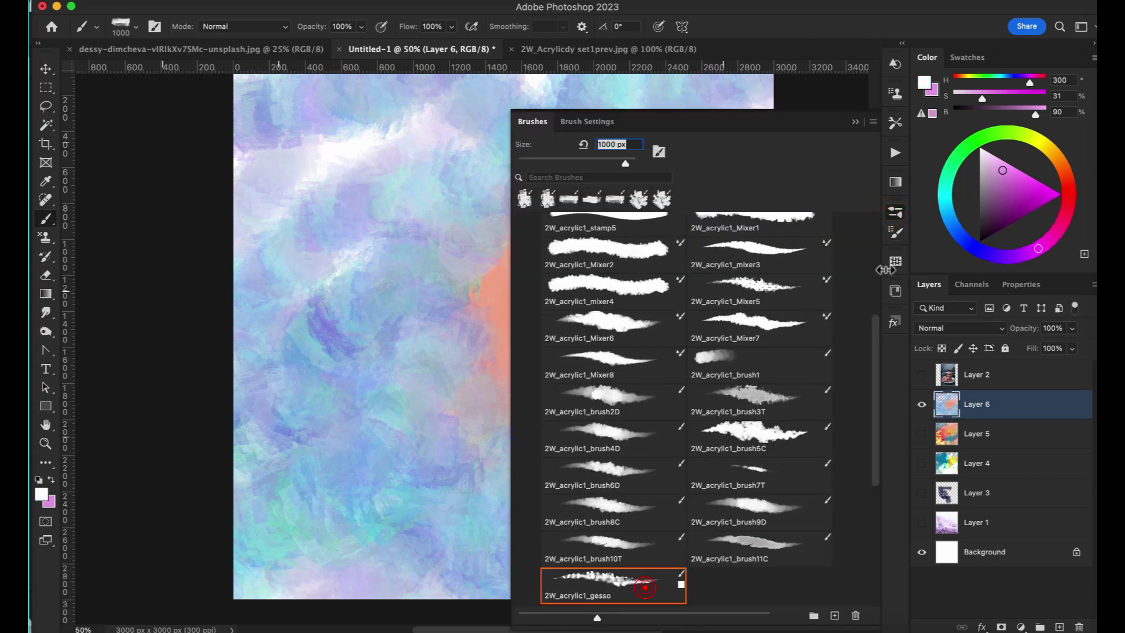
pyautogui.click(856, 123)
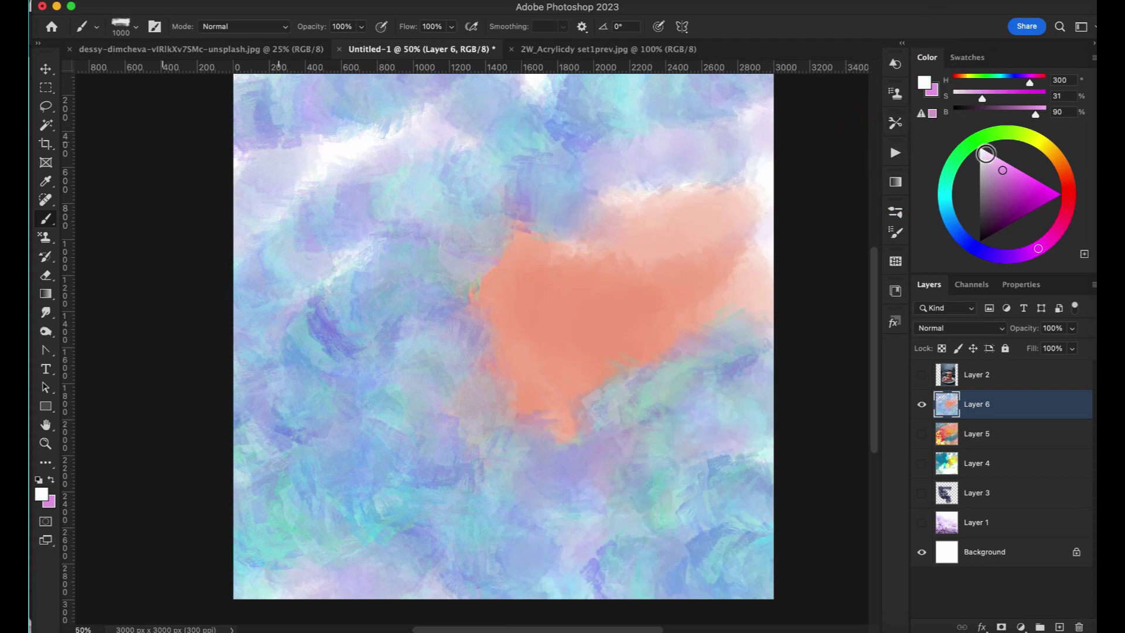
pyautogui.moveTo(395, 293)
pyautogui.mouseDown()
pyautogui.moveTo(381, 265)
pyautogui.moveTo(455, 291)
pyautogui.moveTo(344, 355)
pyautogui.moveTo(315, 337)
pyautogui.moveTo(334, 283)
pyautogui.moveTo(379, 301)
pyautogui.moveTo(420, 366)
pyautogui.moveTo(379, 425)
pyautogui.moveTo(299, 431)
pyautogui.moveTo(262, 465)
pyautogui.moveTo(470, 384)
pyautogui.moveTo(523, 418)
pyautogui.moveTo(505, 436)
pyautogui.moveTo(533, 388)
pyautogui.mouseUp()
pyautogui.press('super+p')
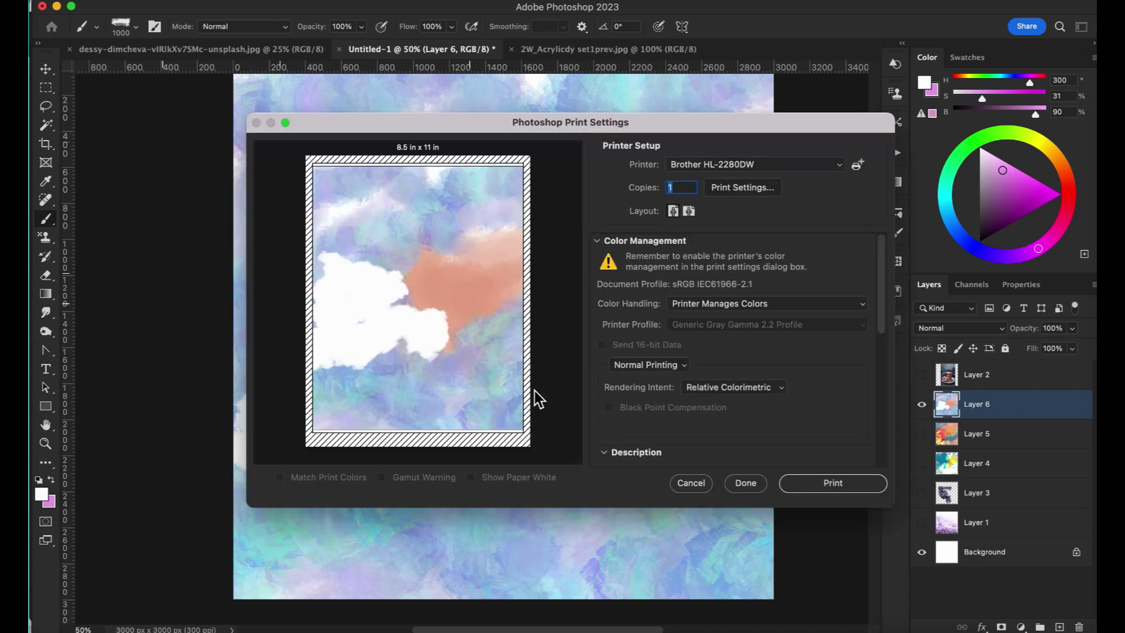
pyautogui.click(690, 482)
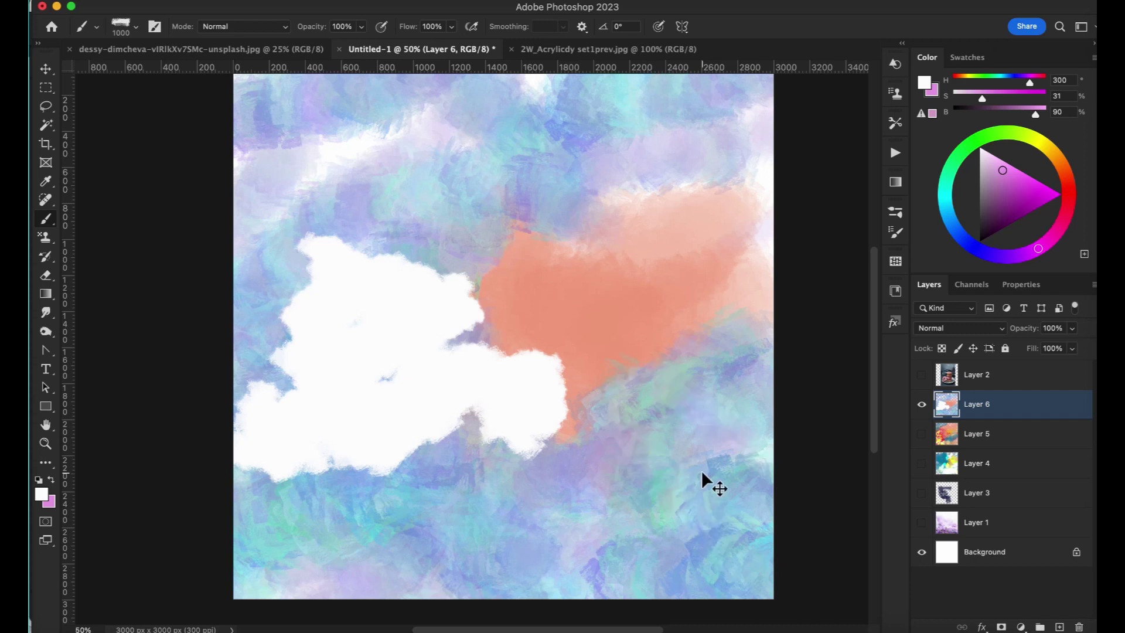
pyautogui.press('super+plus')
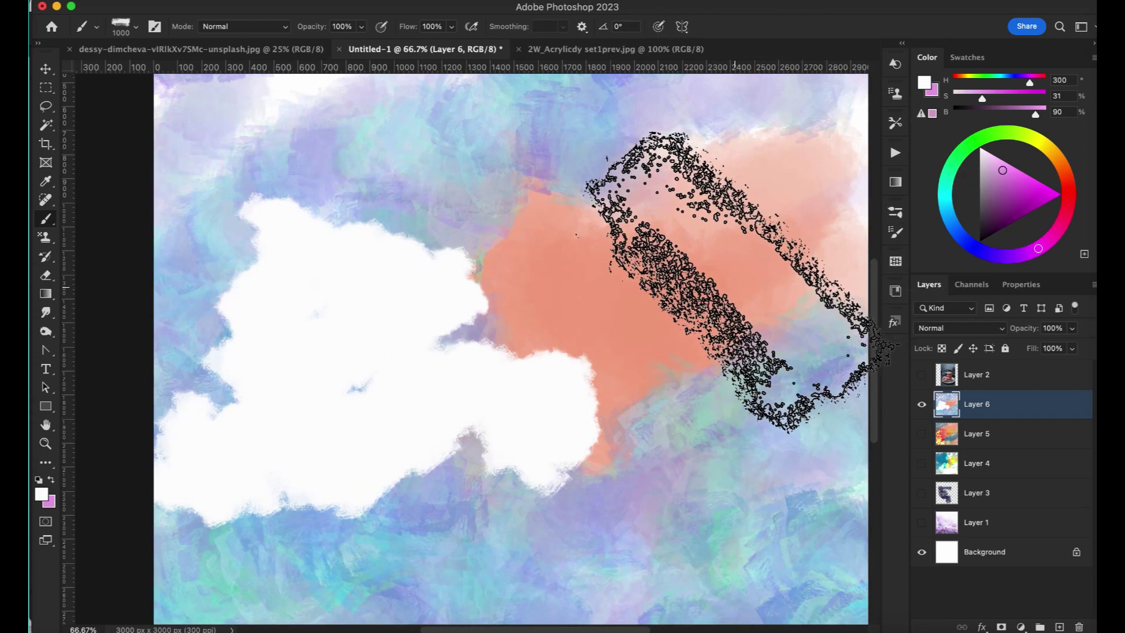
pyautogui.click(597, 351)
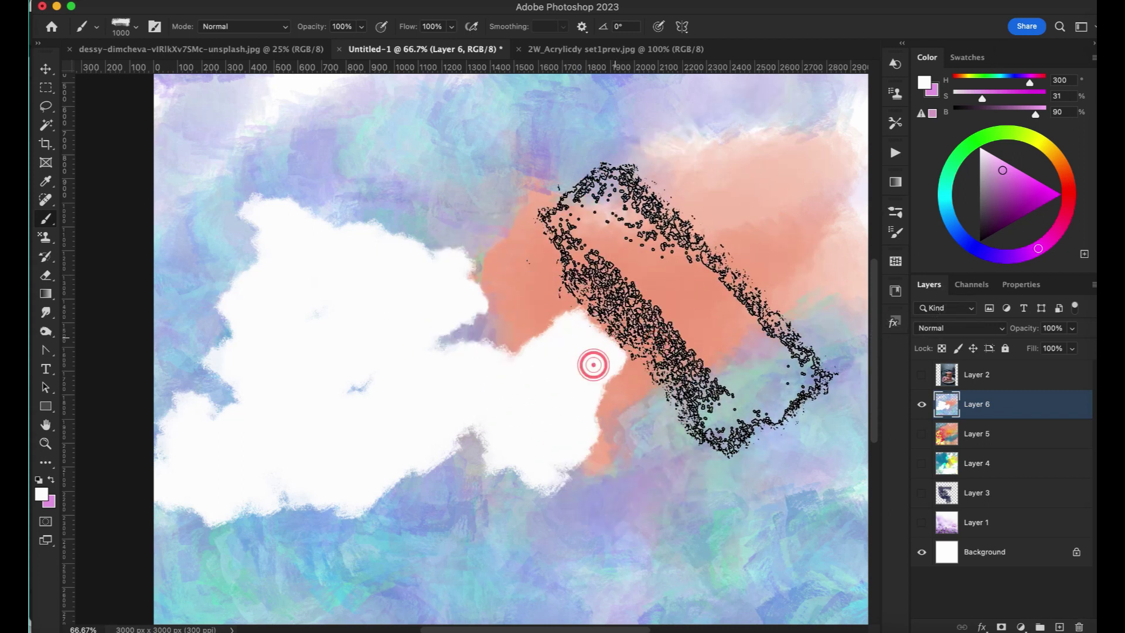
# - Hide Layer 6, show and select Layer 5, and choose a mixer brush from the 2W_acrylic1 set
pyautogui.click(922, 406)
pyautogui.click(922, 433)
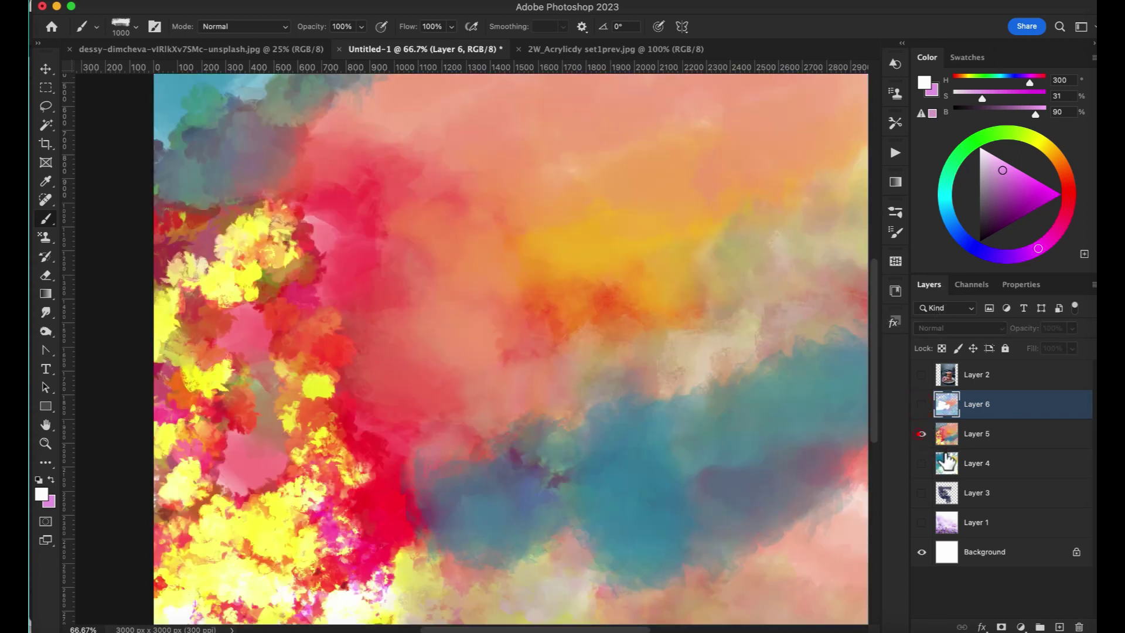
pyautogui.click(894, 212)
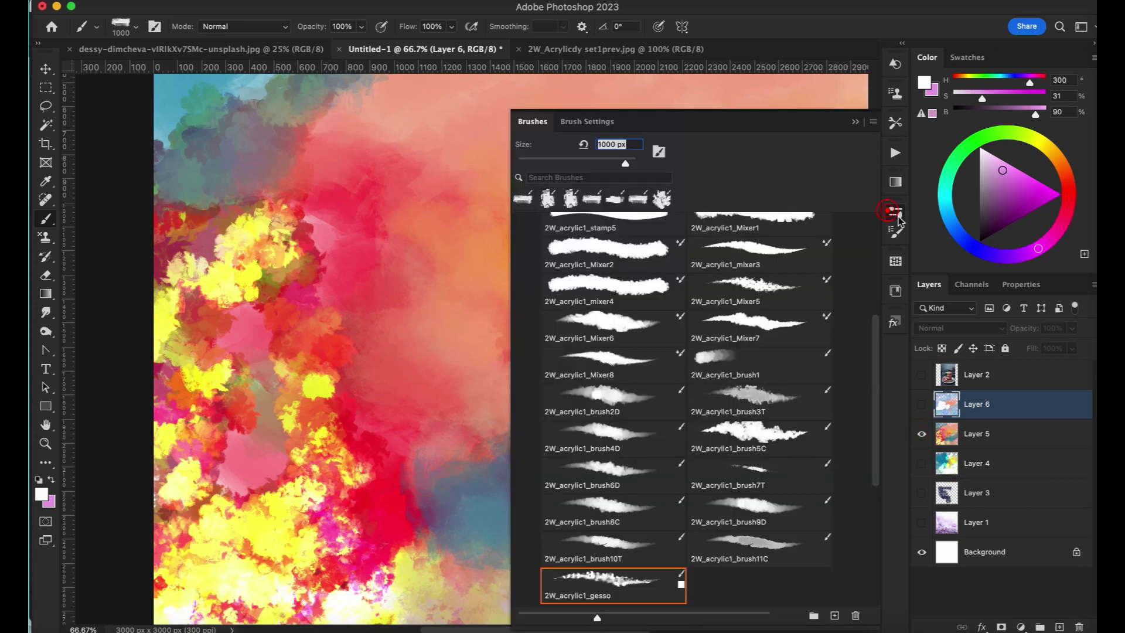
pyautogui.moveTo(874, 382); pyautogui.dragTo(867, 322)
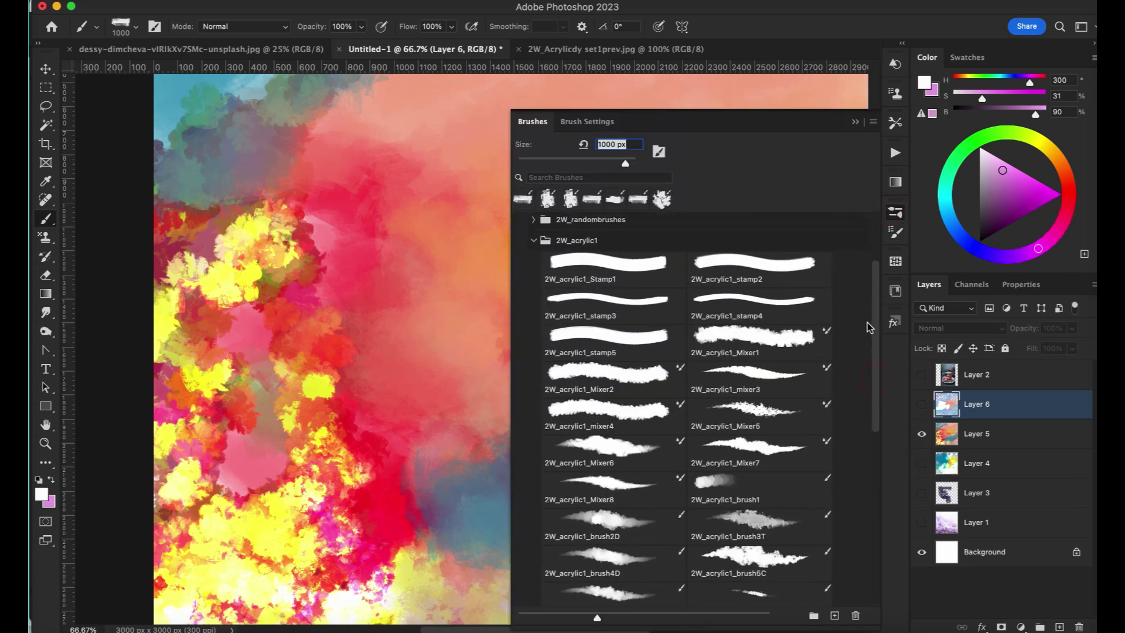
pyautogui.click(855, 122)
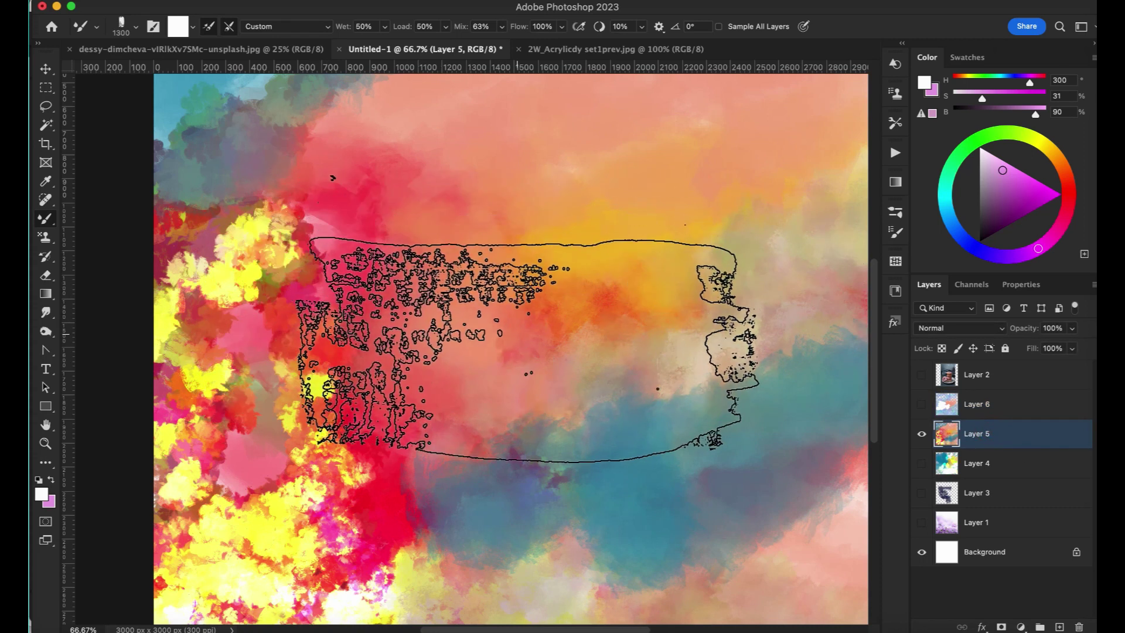
# - Blend the colours on Layer 5 with the mixer brush, reducing its size to 900 px
pyautogui.press(']')
pyautogui.press(']')
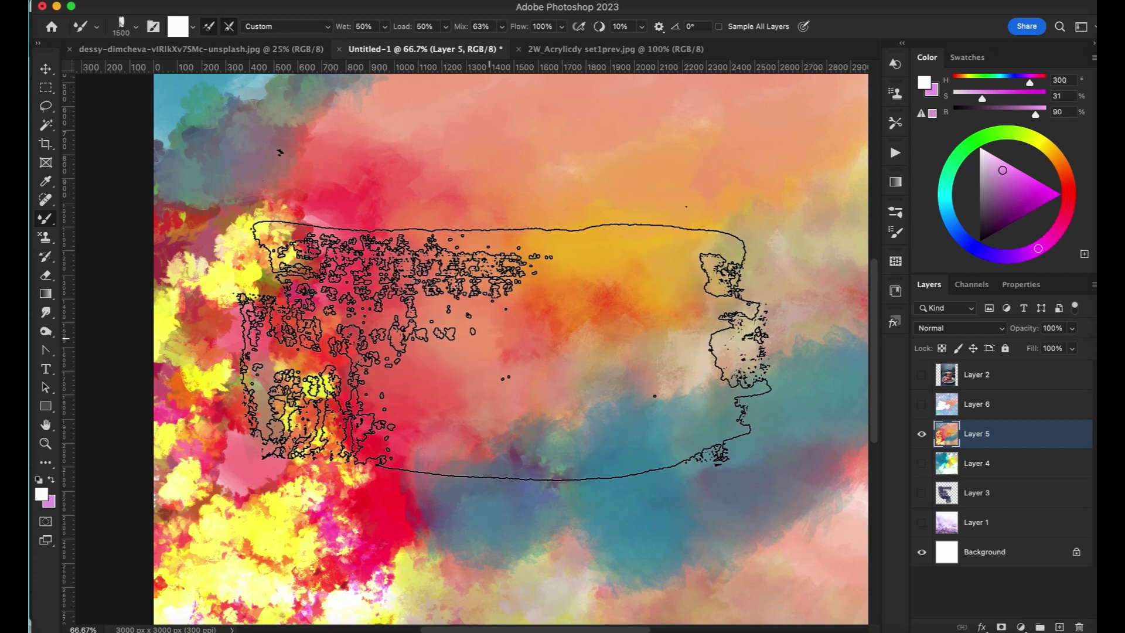
pyautogui.press('[')
pyautogui.press('[')
pyautogui.press('[')
pyautogui.press('[')
pyautogui.moveTo(495, 340)
pyautogui.mouseDown()
pyautogui.moveTo(320, 270)
pyautogui.moveTo(314, 213)
pyautogui.moveTo(344, 238)
pyautogui.moveTo(314, 288)
pyautogui.moveTo(389, 269)
pyautogui.mouseUp()
pyautogui.press('[')
pyautogui.press('[')
pyautogui.moveTo(344, 382)
pyautogui.mouseDown()
pyautogui.moveTo(496, 354)
pyautogui.moveTo(373, 462)
pyautogui.moveTo(502, 479)
pyautogui.moveTo(435, 519)
pyautogui.moveTo(338, 539)
pyautogui.moveTo(316, 581)
pyautogui.moveTo(118, 591)
pyautogui.moveTo(182, 403)
pyautogui.moveTo(275, 362)
pyautogui.moveTo(289, 424)
pyautogui.moveTo(250, 348)
pyautogui.moveTo(489, 220)
pyautogui.moveTo(513, 385)
pyautogui.moveTo(558, 420)
pyautogui.moveTo(612, 519)
pyautogui.moveTo(659, 539)
pyautogui.moveTo(702, 397)
pyautogui.moveTo(867, 306)
pyautogui.mouseUp()
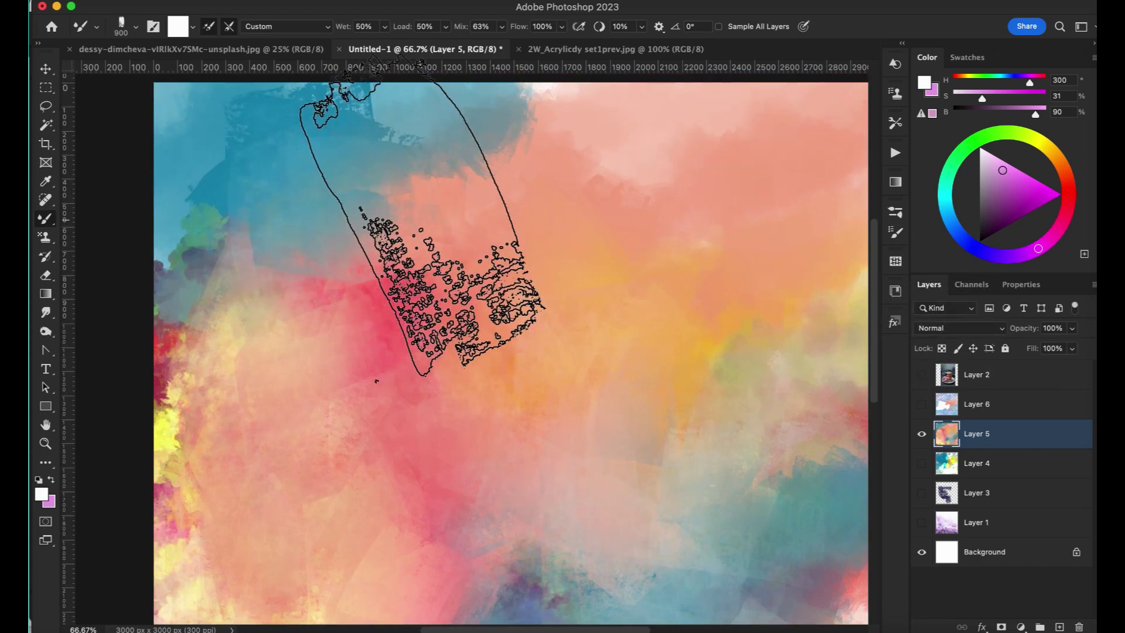
pyautogui.press('super+plus')
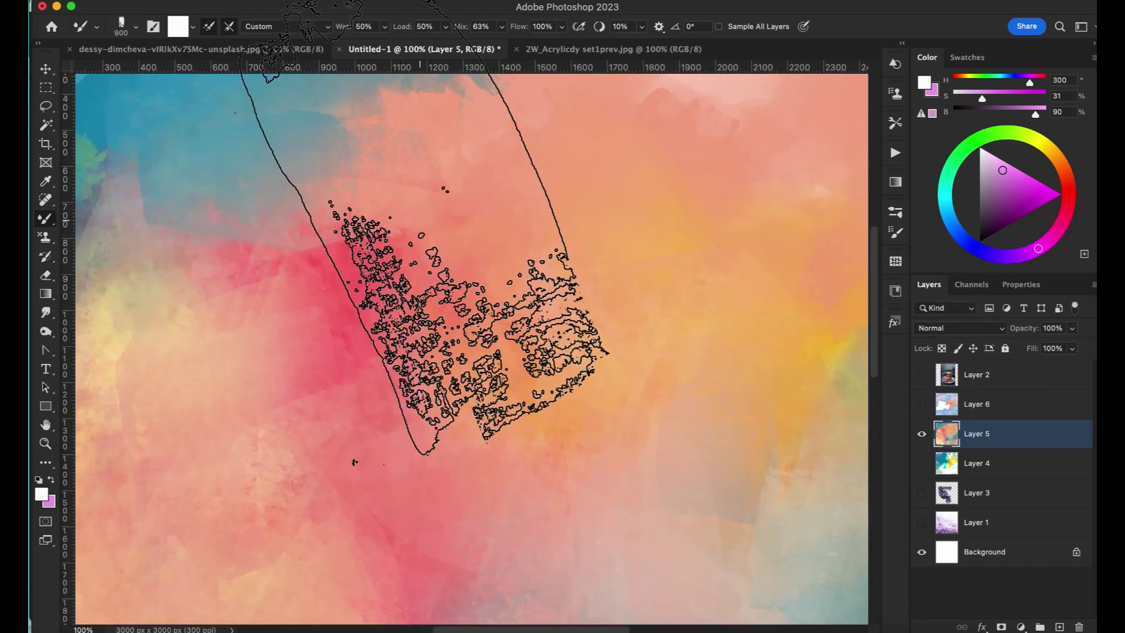
pyautogui.press('super+minus')
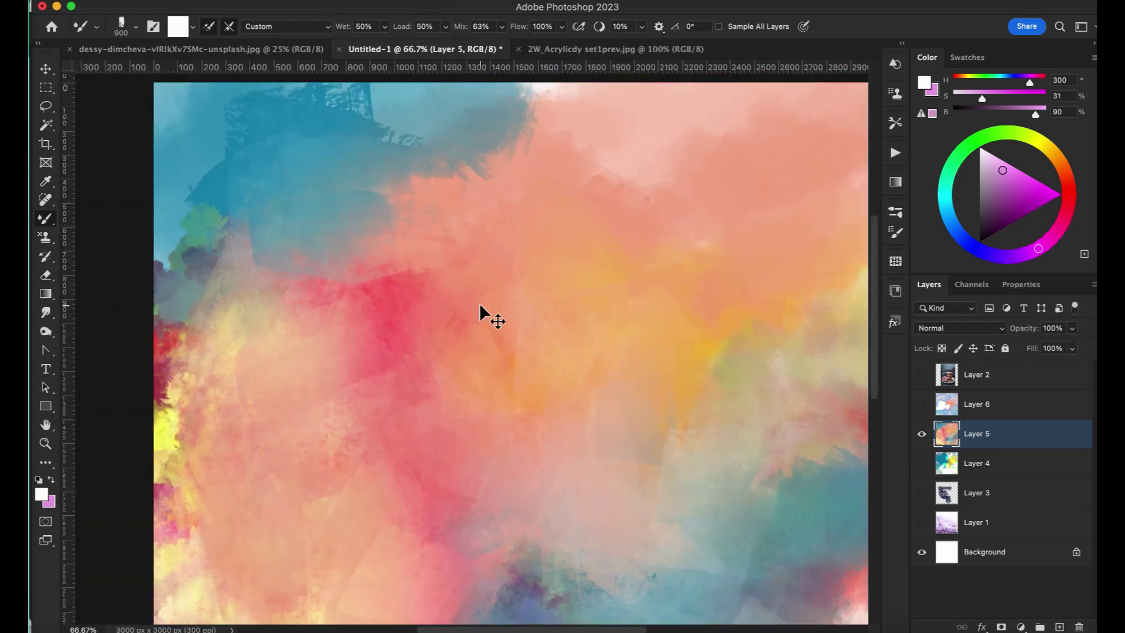
pyautogui.press('super+minus')
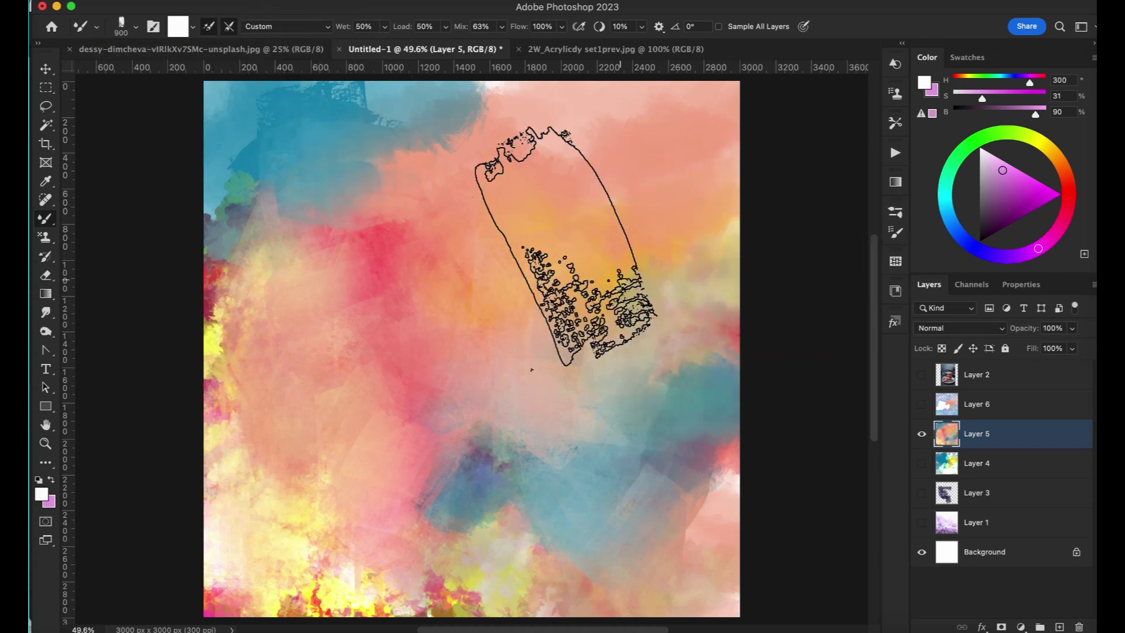
# - Load the mixer brush with a muted blue-violet and blend it over the upper right and centre of Layer 5
pyautogui.click(180, 27)
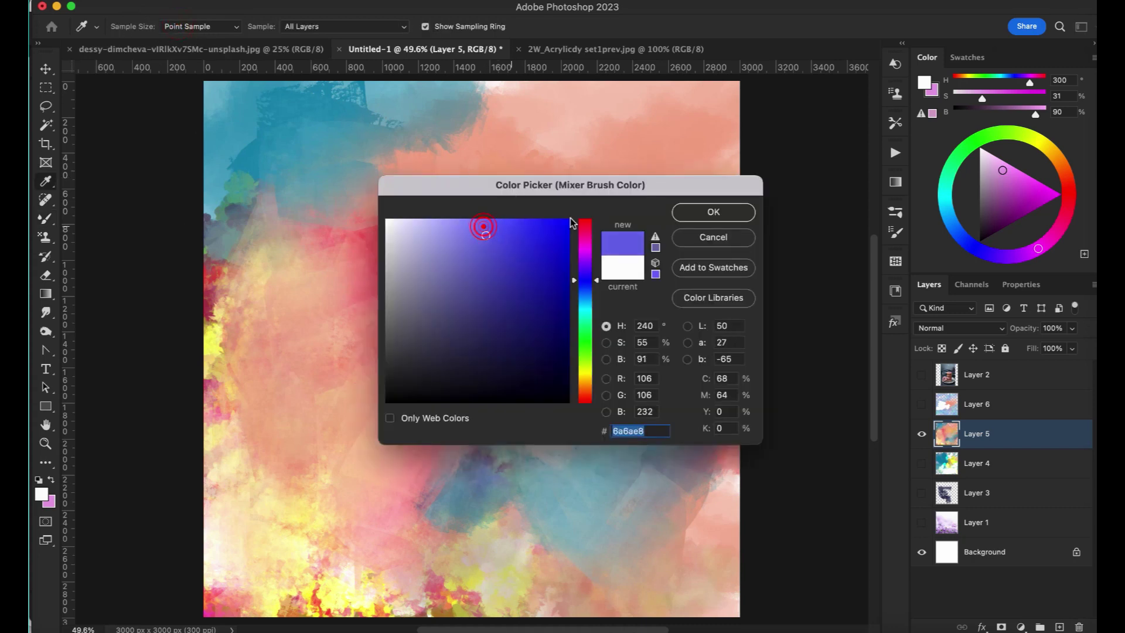
pyautogui.click(694, 212)
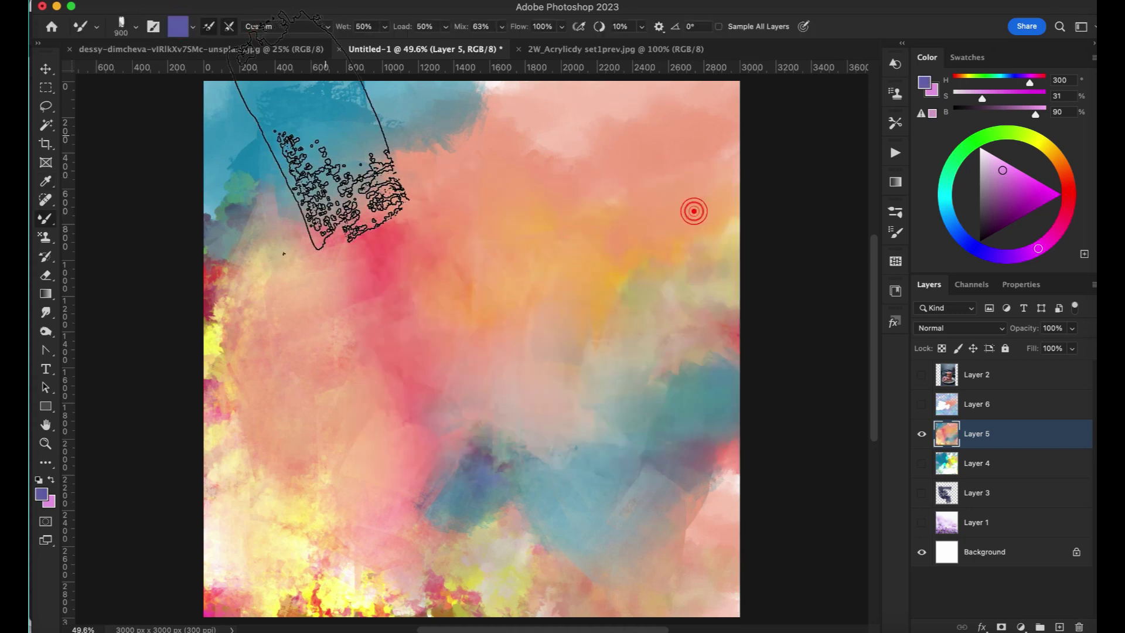
pyautogui.moveTo(384, 179)
pyautogui.mouseDown()
pyautogui.moveTo(508, 201)
pyautogui.moveTo(534, 326)
pyautogui.moveTo(588, 374)
pyautogui.moveTo(655, 379)
pyautogui.moveTo(650, 312)
pyautogui.moveTo(720, 185)
pyautogui.moveTo(705, 150)
pyautogui.mouseUp()
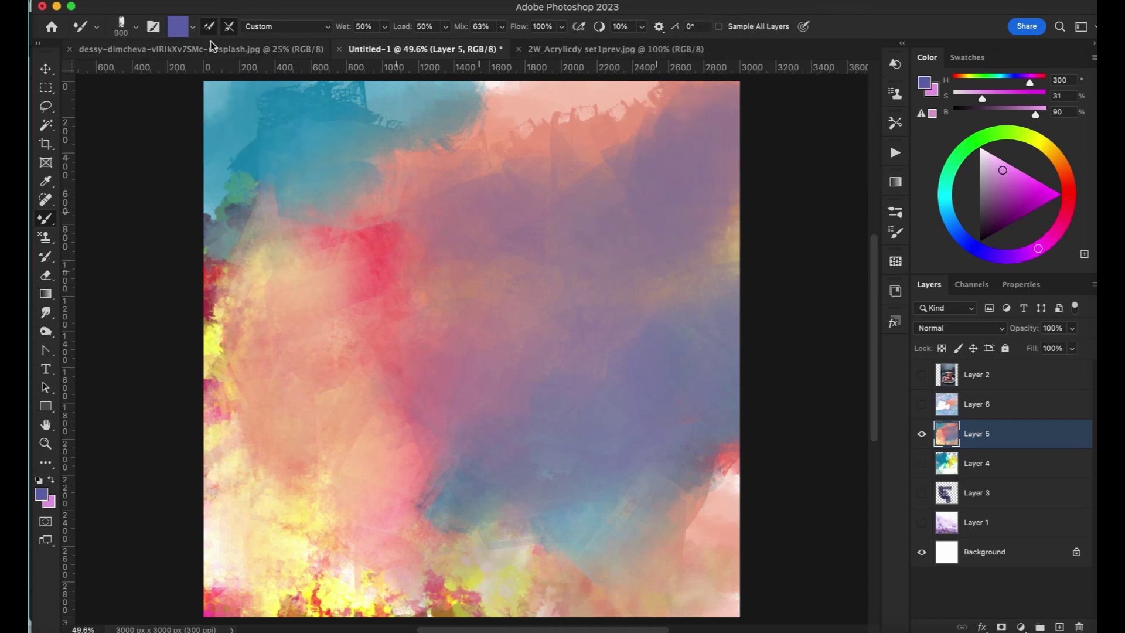
pyautogui.moveTo(346, 176)
pyautogui.mouseDown()
pyautogui.moveTo(258, 270)
pyautogui.moveTo(290, 190)
pyautogui.mouseUp()
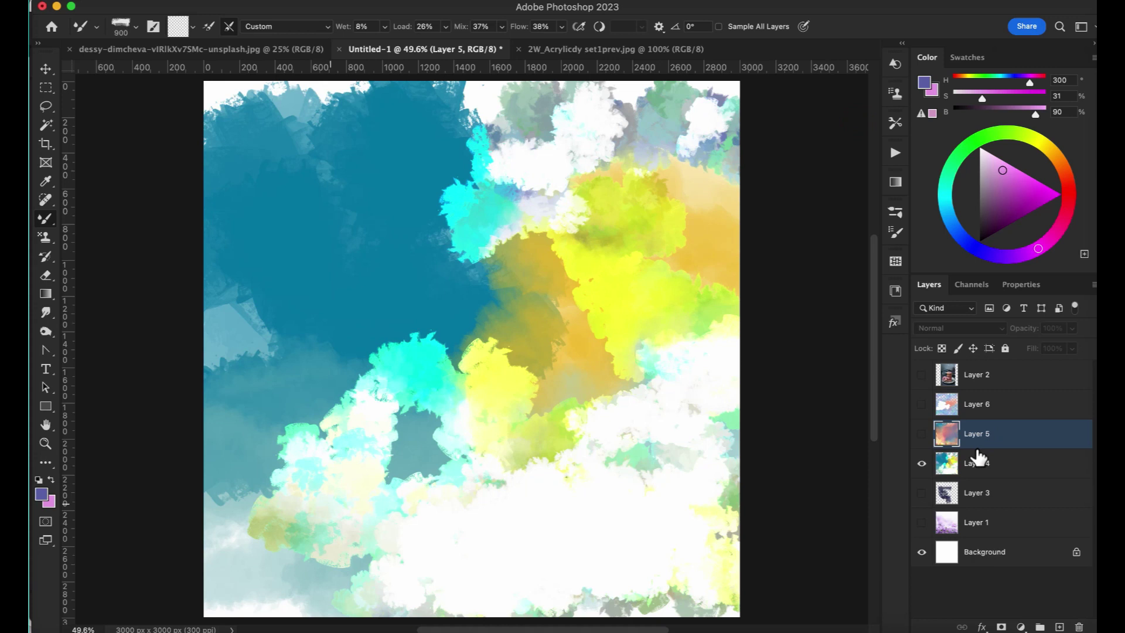
# - Select Layer 4 and soften its teal, yellow and white patches with 2W_acrylic1_Mixer6 at 900 px
pyautogui.click(987, 463)
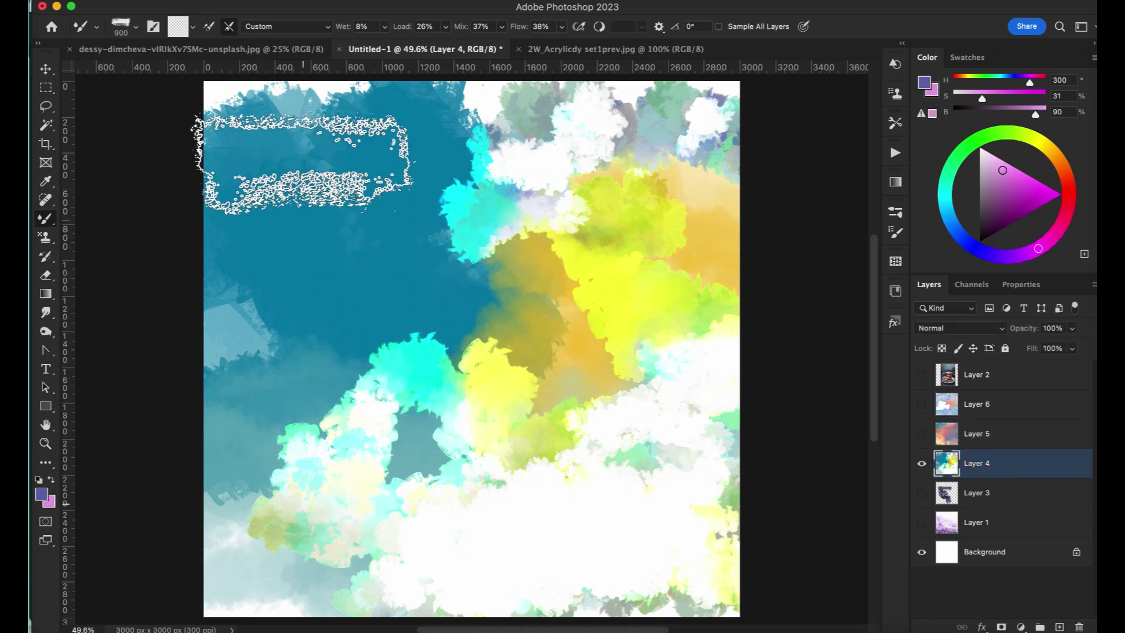
pyautogui.moveTo(433, 335)
pyautogui.mouseDown()
pyautogui.moveTo(506, 371)
pyautogui.moveTo(574, 360)
pyautogui.moveTo(501, 450)
pyautogui.moveTo(467, 466)
pyautogui.moveTo(503, 444)
pyautogui.moveTo(437, 434)
pyautogui.moveTo(432, 411)
pyautogui.moveTo(643, 391)
pyautogui.moveTo(618, 338)
pyautogui.moveTo(568, 298)
pyautogui.moveTo(628, 406)
pyautogui.moveTo(745, 331)
pyautogui.moveTo(649, 440)
pyautogui.moveTo(756, 425)
pyautogui.moveTo(709, 335)
pyautogui.moveTo(645, 268)
pyautogui.moveTo(647, 199)
pyautogui.moveTo(669, 161)
pyautogui.moveTo(611, 235)
pyautogui.moveTo(525, 197)
pyautogui.moveTo(534, 174)
pyautogui.moveTo(494, 220)
pyautogui.moveTo(427, 174)
pyautogui.moveTo(529, 136)
pyautogui.moveTo(539, 192)
pyautogui.moveTo(451, 242)
pyautogui.moveTo(562, 165)
pyautogui.moveTo(636, 89)
pyautogui.moveTo(537, 94)
pyautogui.moveTo(732, 89)
pyautogui.moveTo(817, 117)
pyautogui.moveTo(371, 583)
pyautogui.moveTo(314, 601)
pyautogui.moveTo(258, 527)
pyautogui.moveTo(308, 434)
pyautogui.moveTo(420, 431)
pyautogui.moveTo(630, 523)
pyautogui.moveTo(767, 507)
pyautogui.moveTo(744, 540)
pyautogui.moveTo(589, 608)
pyautogui.moveTo(758, 590)
pyautogui.moveTo(769, 549)
pyautogui.moveTo(680, 399)
pyautogui.moveTo(814, 422)
pyautogui.moveTo(628, 468)
pyautogui.moveTo(674, 183)
pyautogui.mouseUp()
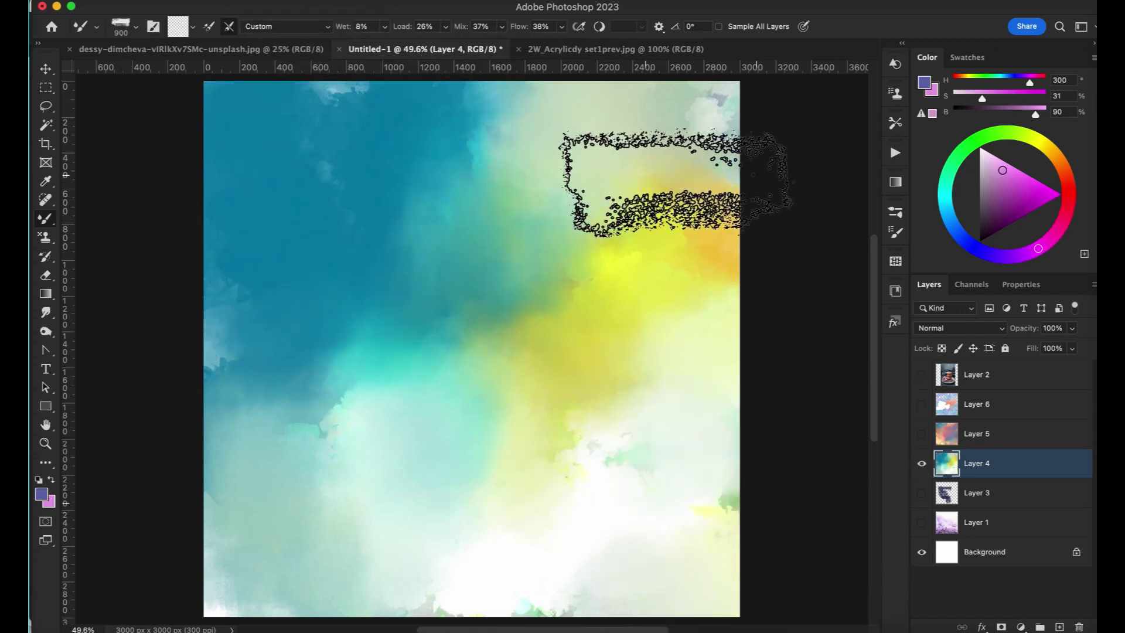
# - Paint golden yellow from 2W_Fun and blue-violet over the middle left of Layer 4 with 2W_acrylic1_brush3T at 1000 px
pyautogui.click(895, 215)
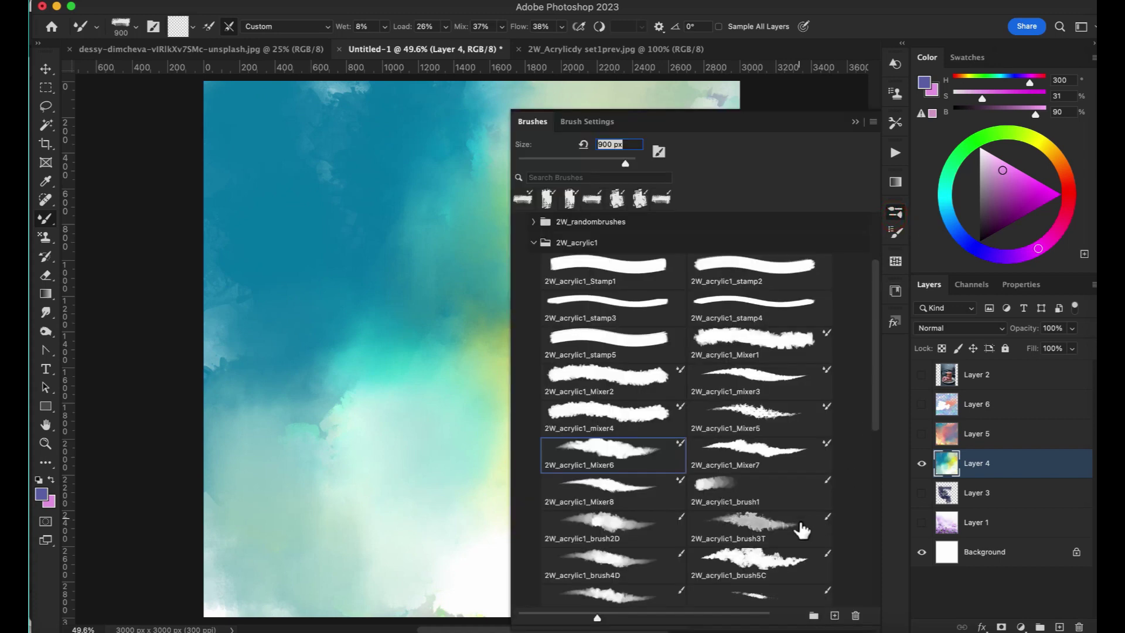
pyautogui.click(965, 58)
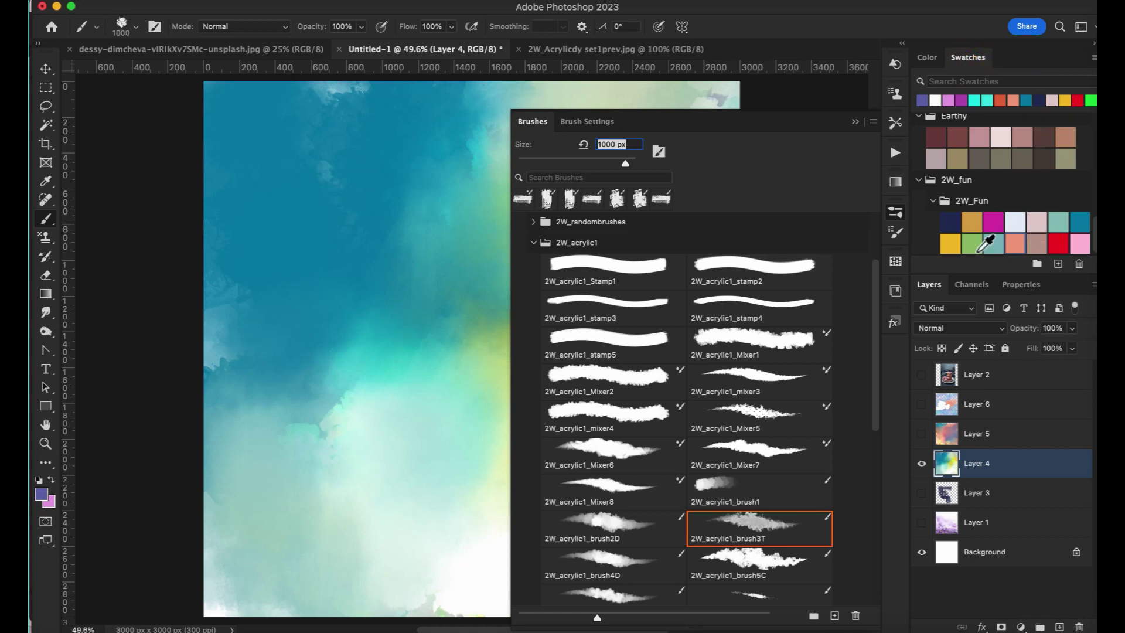
pyautogui.moveTo(399, 347)
pyautogui.mouseDown()
pyautogui.moveTo(417, 392)
pyautogui.moveTo(282, 447)
pyautogui.mouseUp()
pyautogui.click(927, 58)
pyautogui.press('x')
pyautogui.moveTo(430, 361)
pyautogui.mouseDown()
pyautogui.moveTo(326, 390)
pyautogui.moveTo(281, 322)
pyautogui.moveTo(399, 405)
pyautogui.mouseUp()
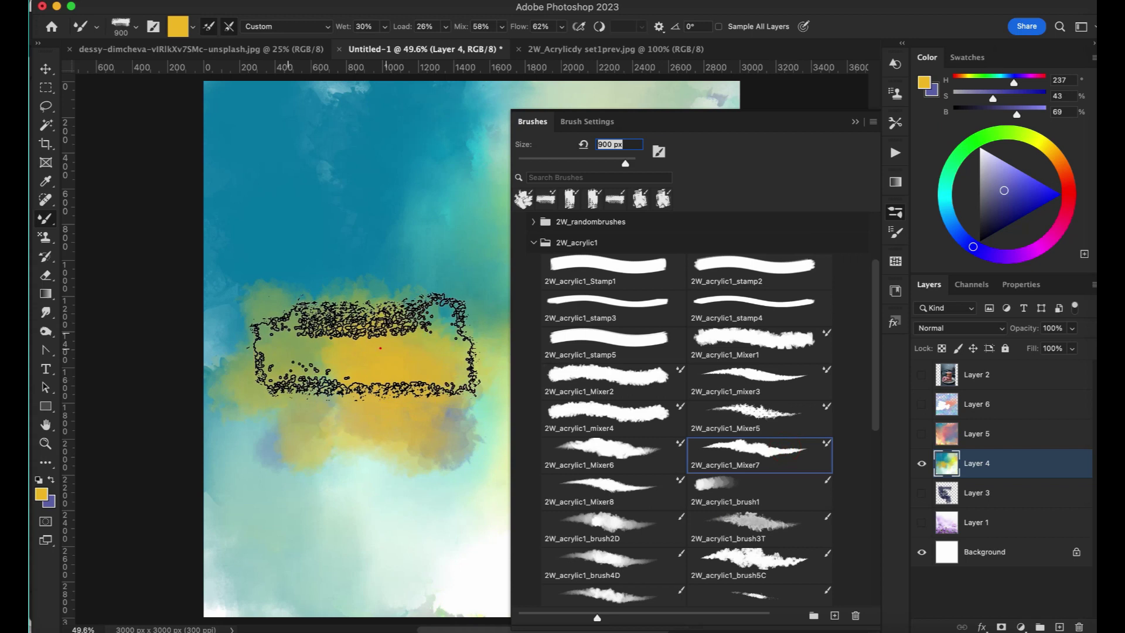
# - Blend the yellow patch on Layer 4 into its surroundings with 2W_acrylic1_Mixer7 and 2W_acrylic1_Mixer8 at 900 px
pyautogui.moveTo(339, 311); pyautogui.dragTo(376, 252)
pyautogui.moveTo(493, 388)
pyautogui.mouseDown()
pyautogui.moveTo(427, 445)
pyautogui.moveTo(302, 414)
pyautogui.moveTo(314, 333)
pyautogui.moveTo(398, 375)
pyautogui.moveTo(369, 451)
pyautogui.moveTo(328, 283)
pyautogui.moveTo(413, 304)
pyautogui.mouseUp()
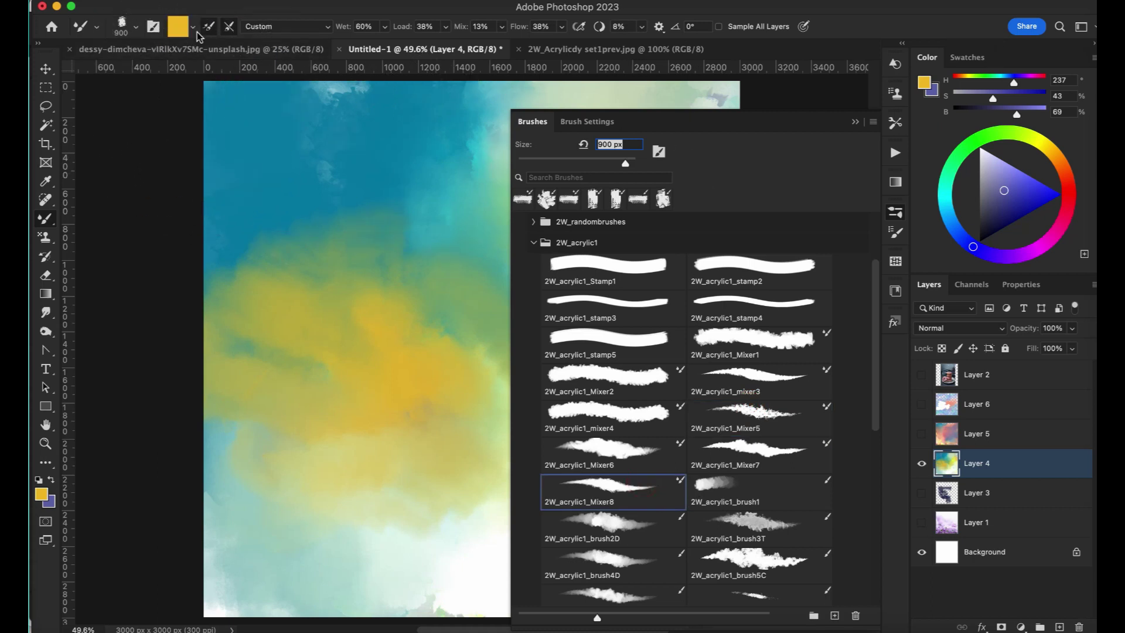
pyautogui.click(855, 122)
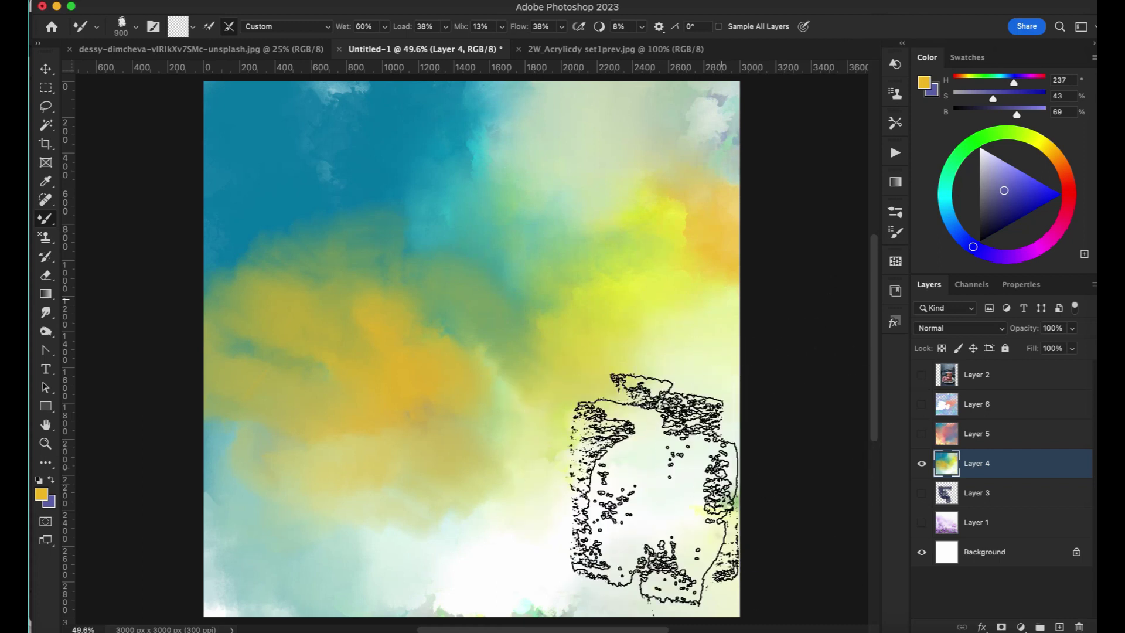
pyautogui.click(664, 480)
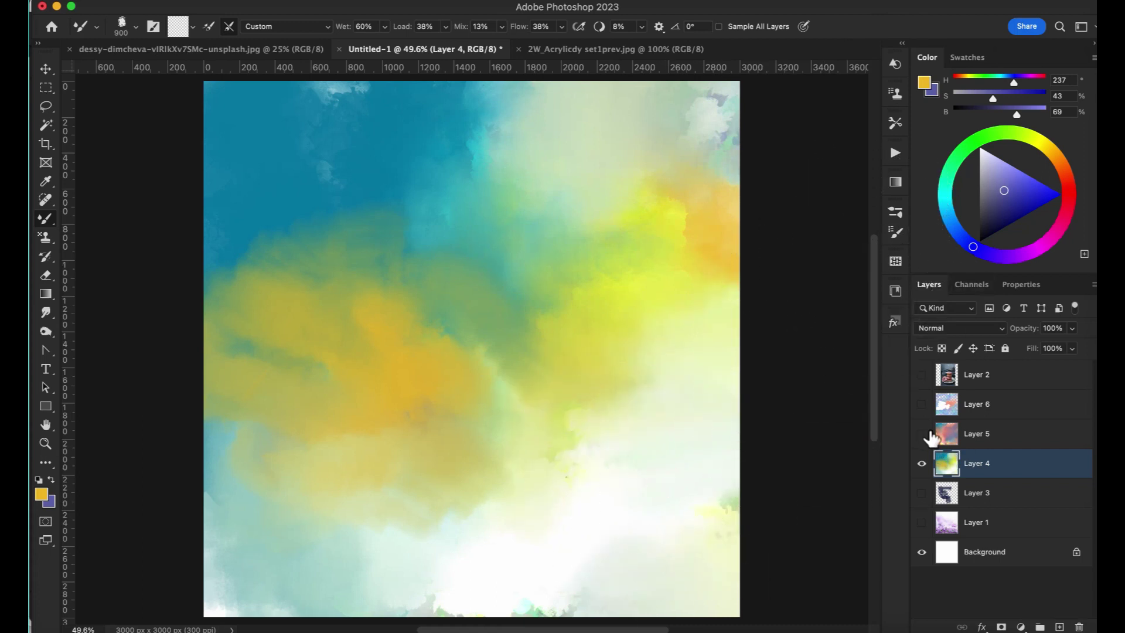
# - Hide Layer 4, show Layer 6 and blend its coral, white and blue areas with 2W_acrylic1_Mixer8 at 900 px
pyautogui.click(921, 404)
pyautogui.click(922, 462)
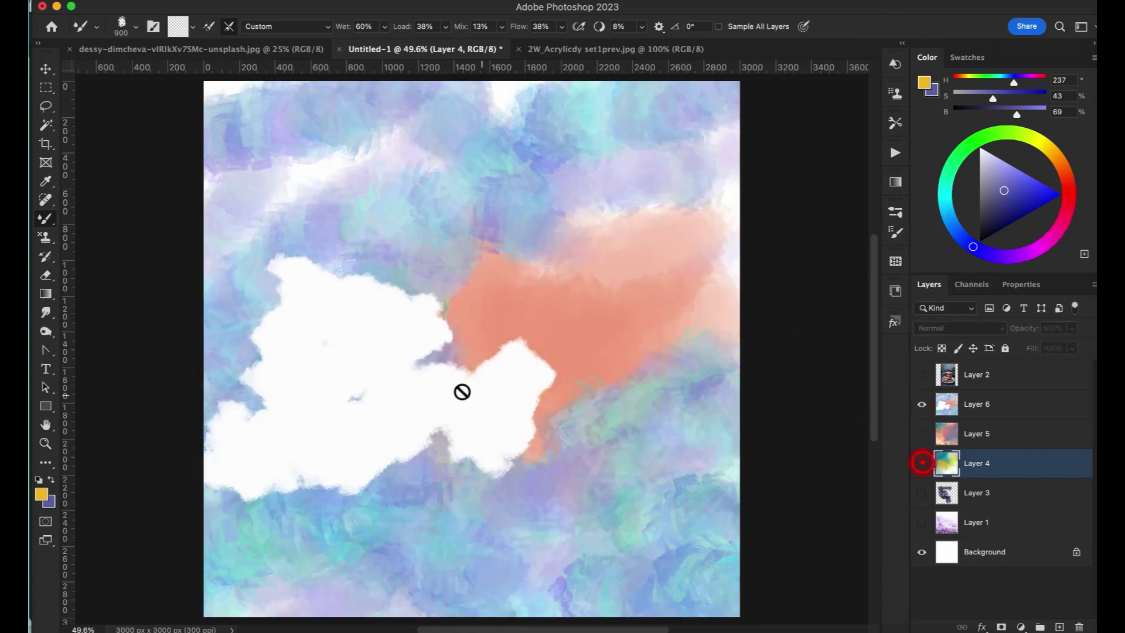
pyautogui.click(970, 410)
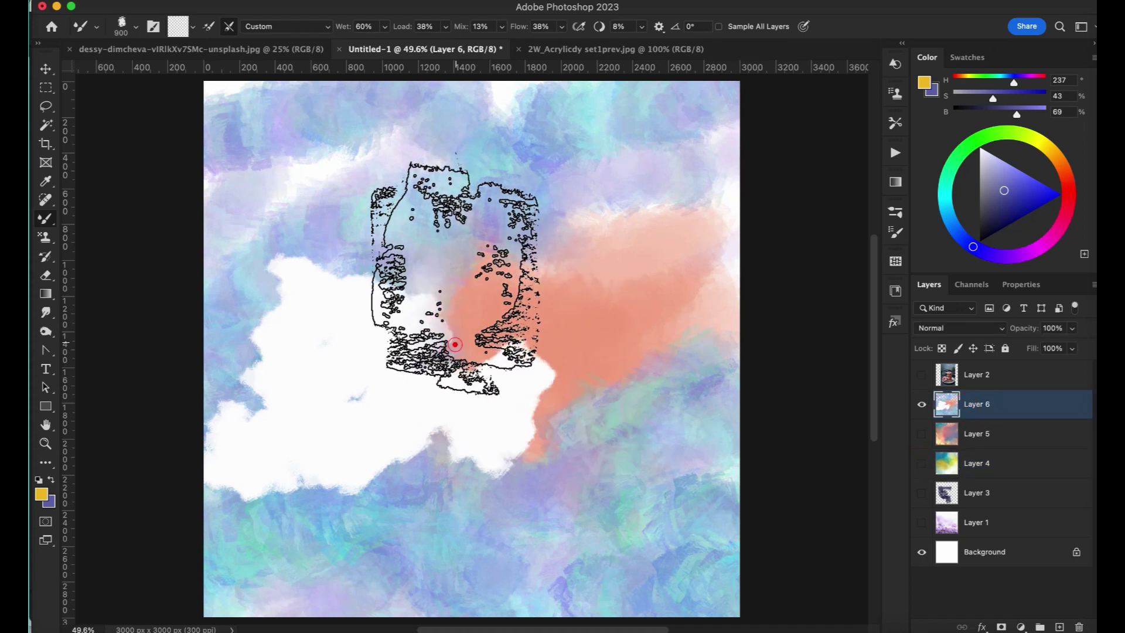
pyautogui.click(457, 355)
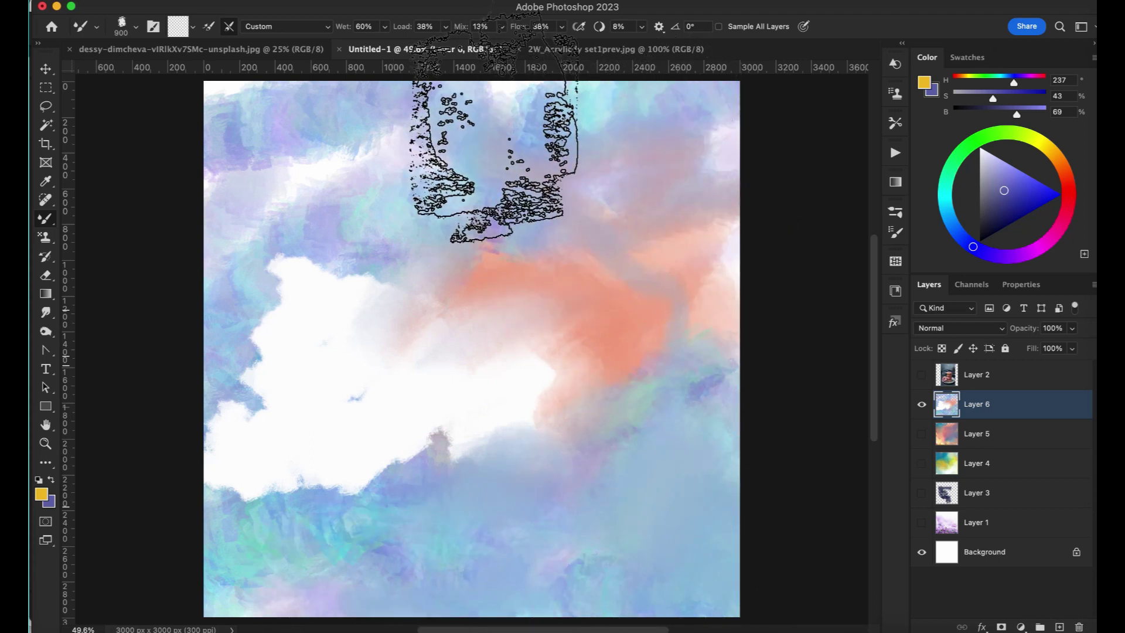
pyautogui.click(641, 286)
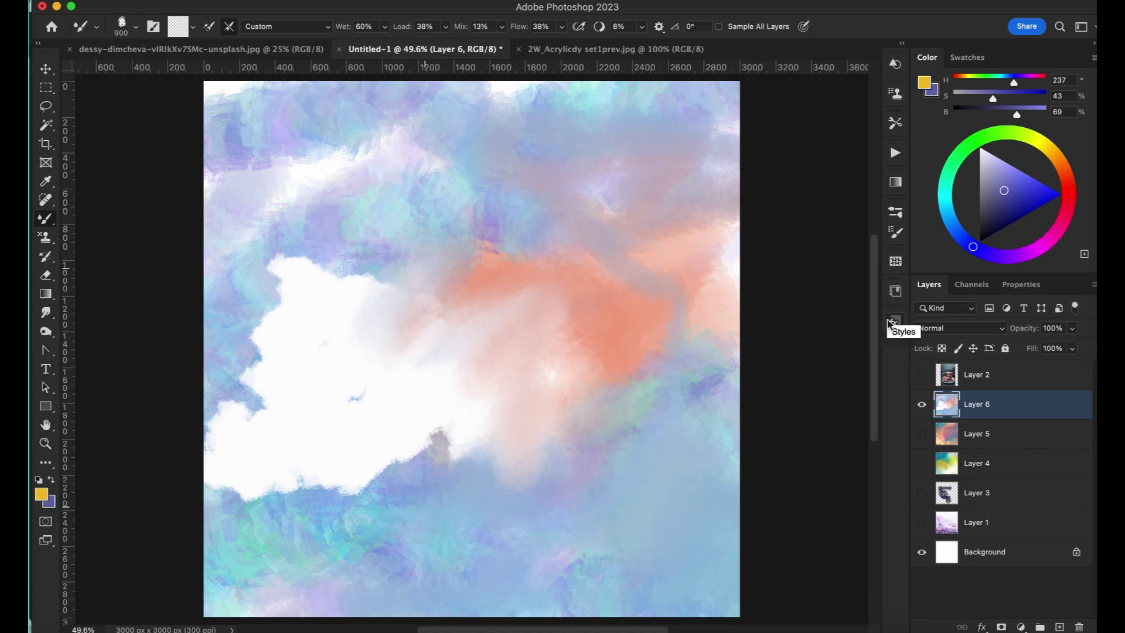
# - Hide Layer 6 and show Layer 4 above the flower photo on Layer 1
pyautogui.click(922, 405)
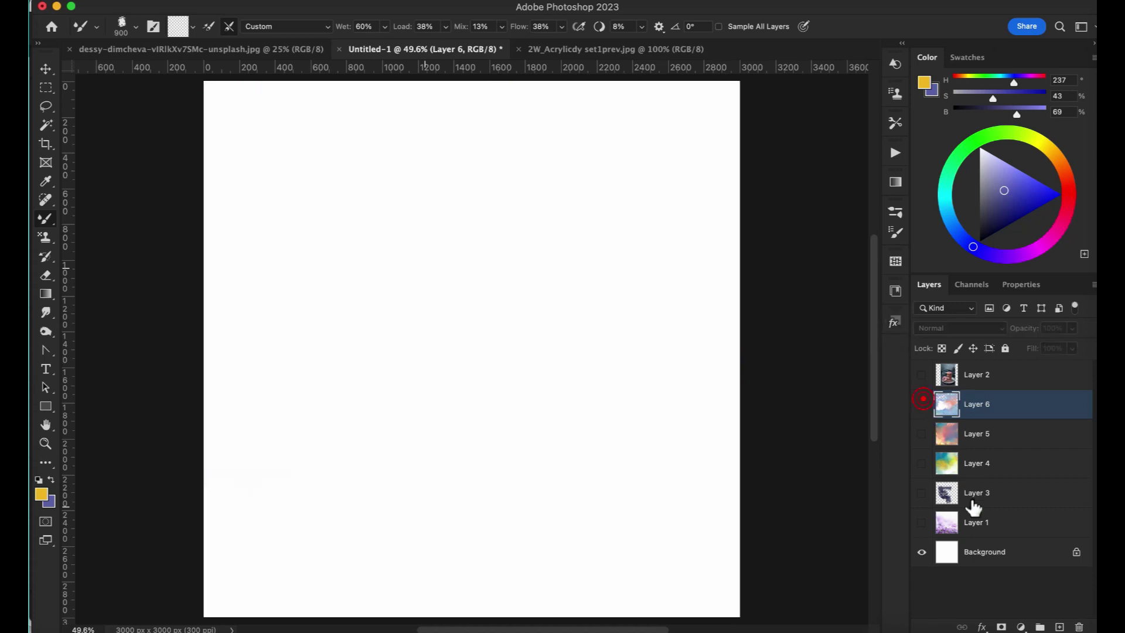
pyautogui.click(922, 522)
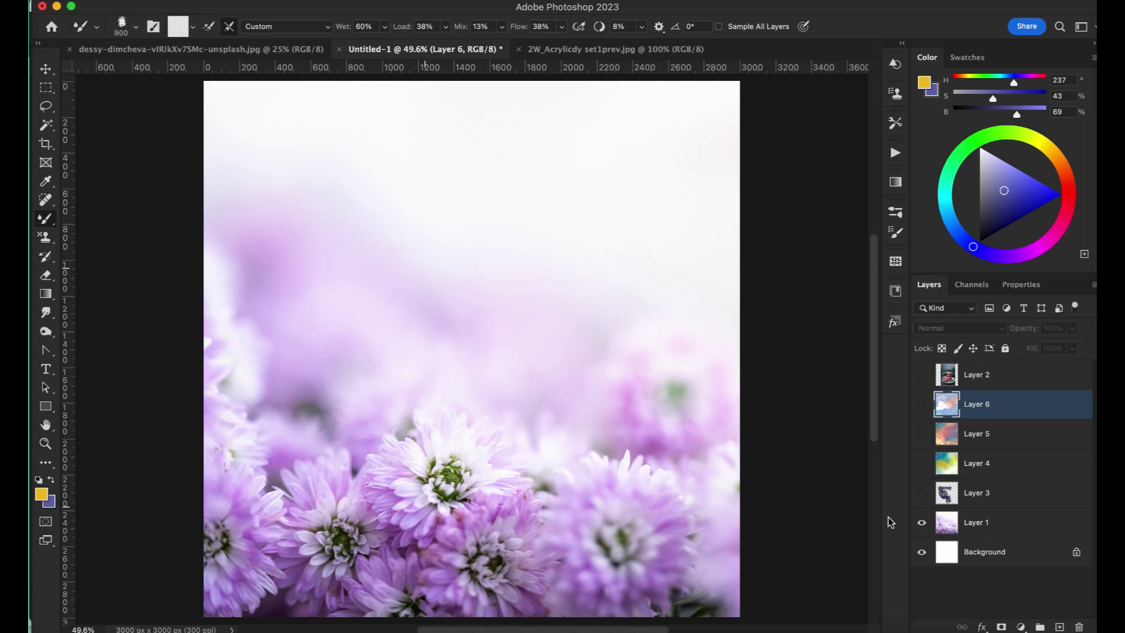
pyautogui.moveTo(912, 444); pyautogui.dragTo(914, 444)
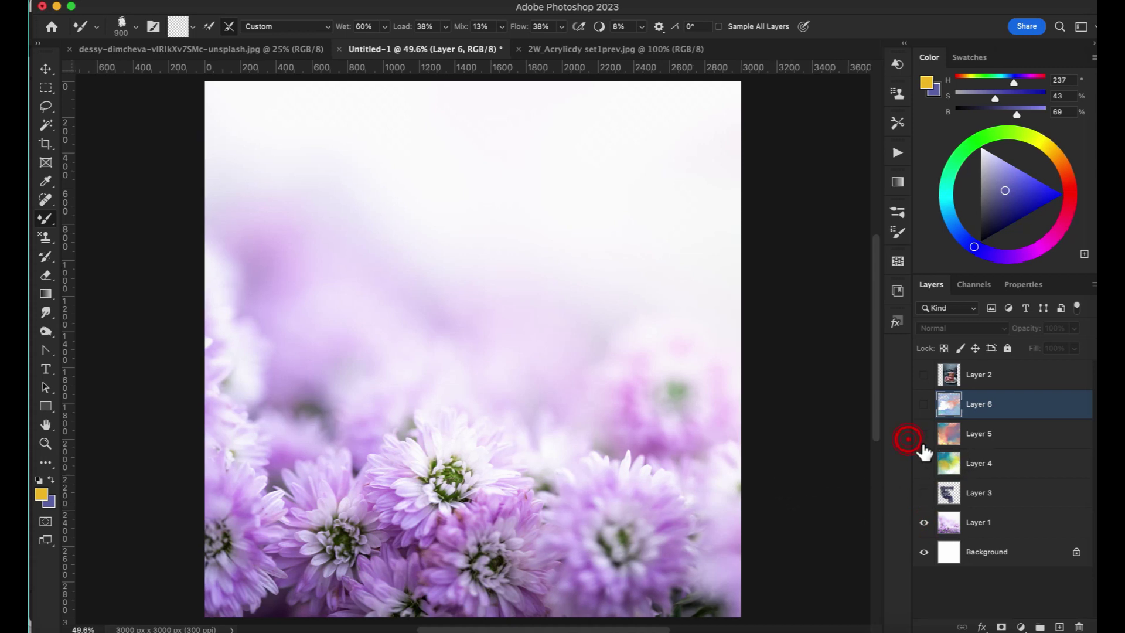
pyautogui.click(924, 464)
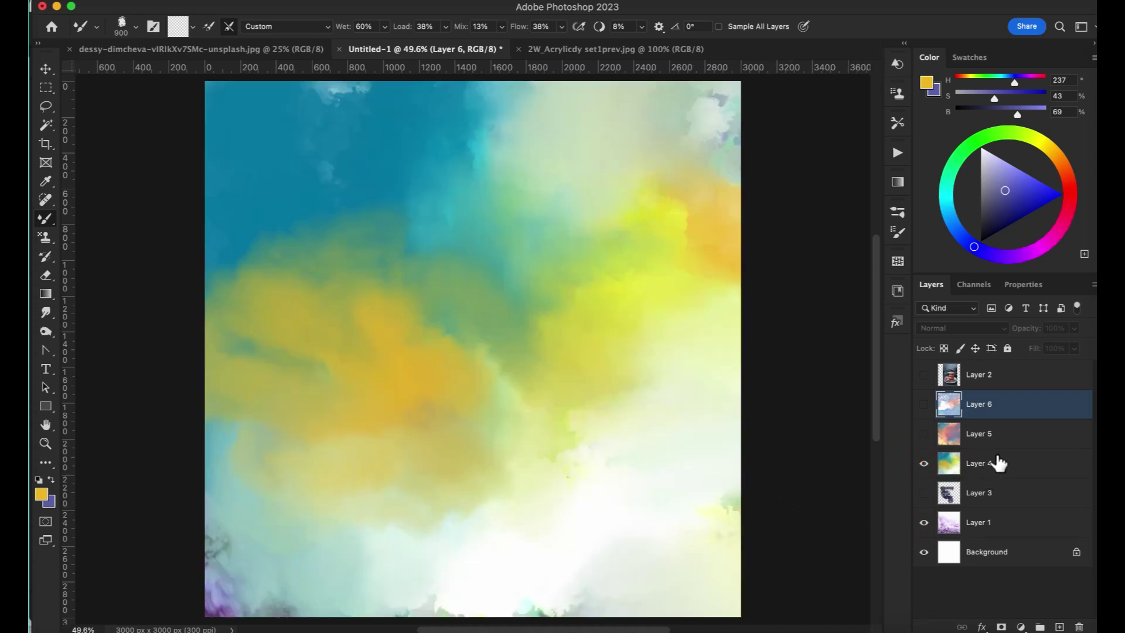
# - Move Layer 4 beneath the flower photo on Layer 1 and add a black layer mask to Layer 1
pyautogui.moveTo(1003, 529); pyautogui.dragTo(1003, 529)
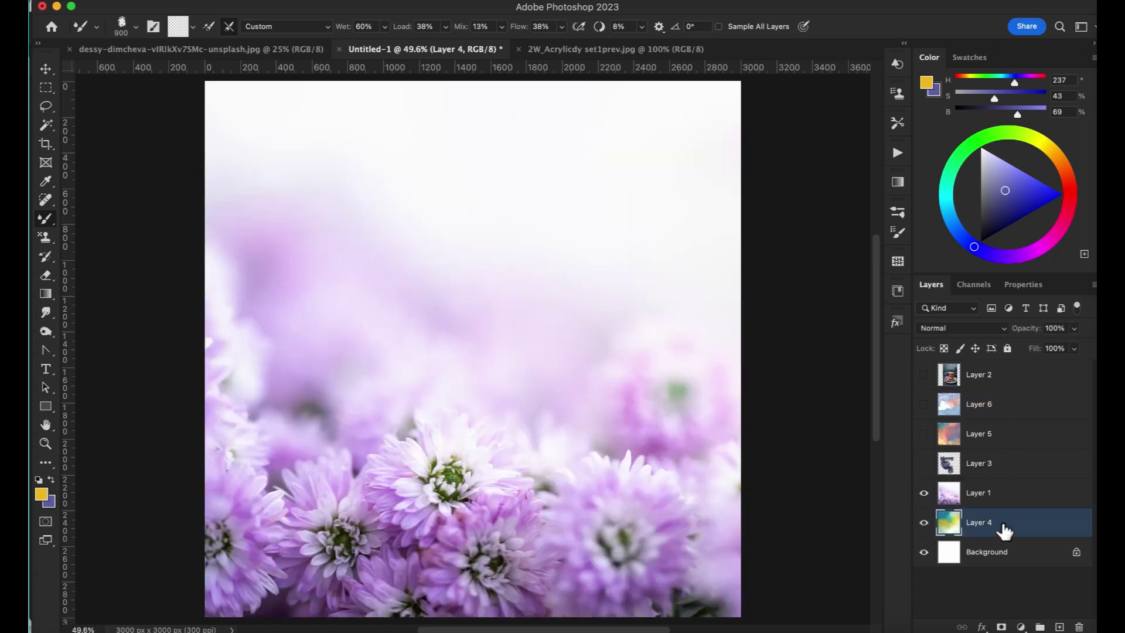
pyautogui.click(925, 494)
pyautogui.click(926, 495)
pyautogui.click(978, 495)
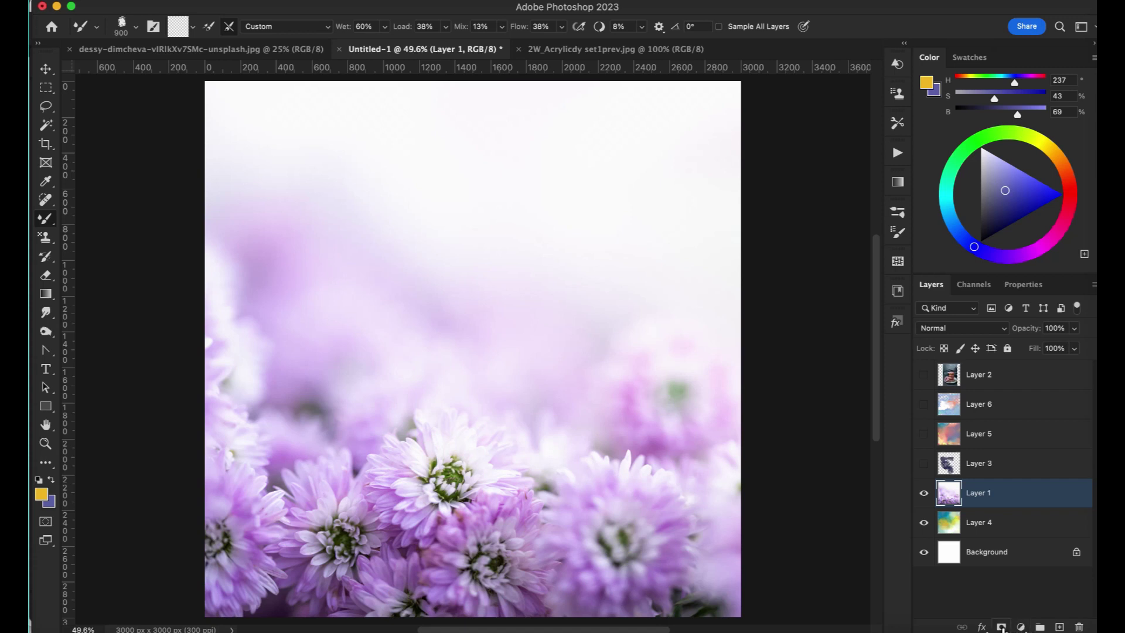
pyautogui.keyDown('alt'); pyautogui.click(1002, 627); pyautogui.keyUp('alt')
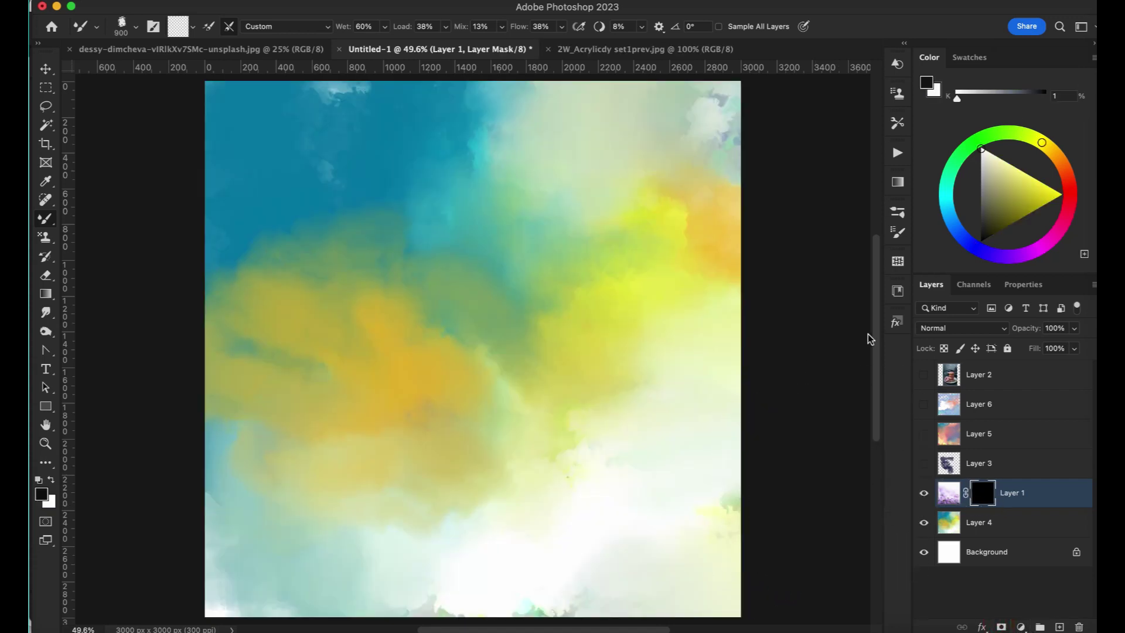
# - Choose 2W_acrylic1_brush1 at 900 px with white as the foreground colour for painting on Layer 1's mask
pyautogui.click(896, 218)
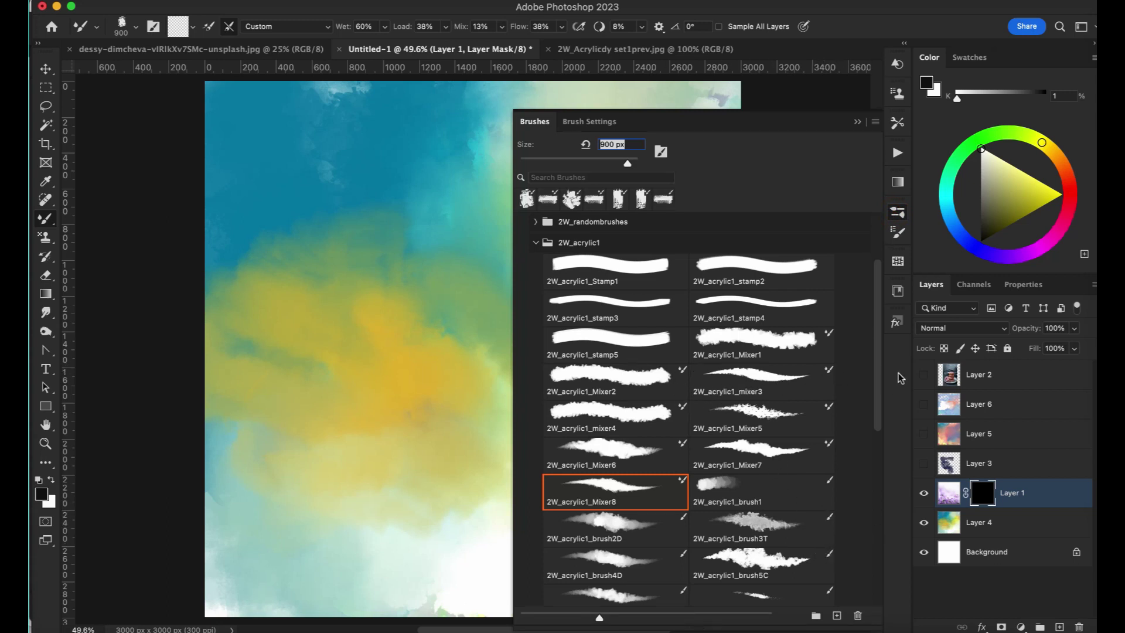
pyautogui.moveTo(877, 368); pyautogui.dragTo(877, 427)
pyautogui.click(609, 387)
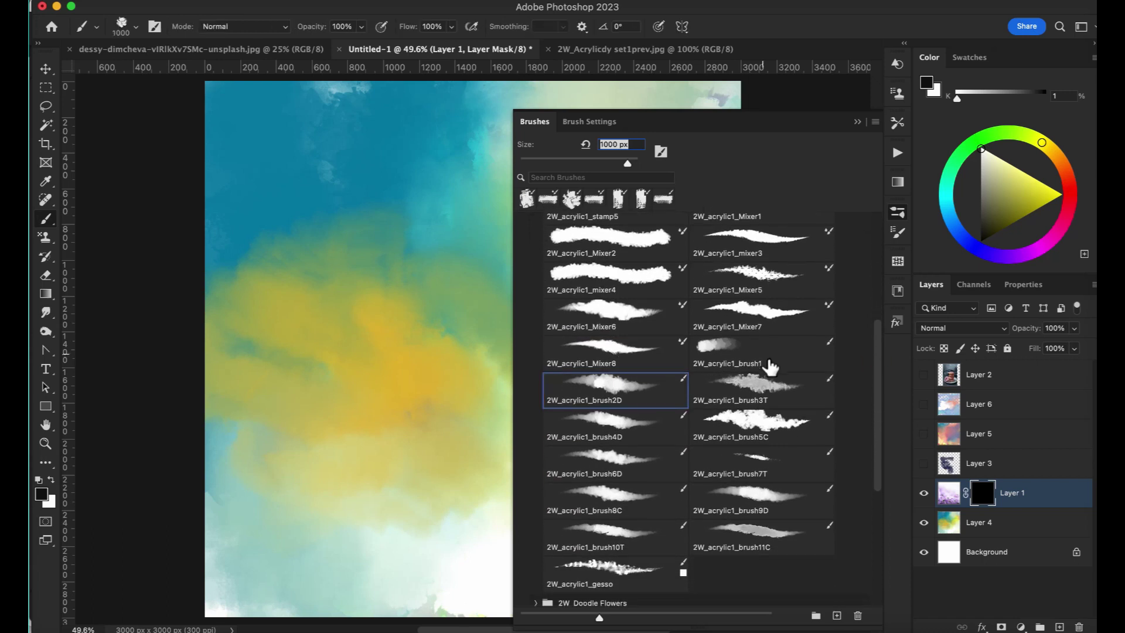
pyautogui.click(855, 123)
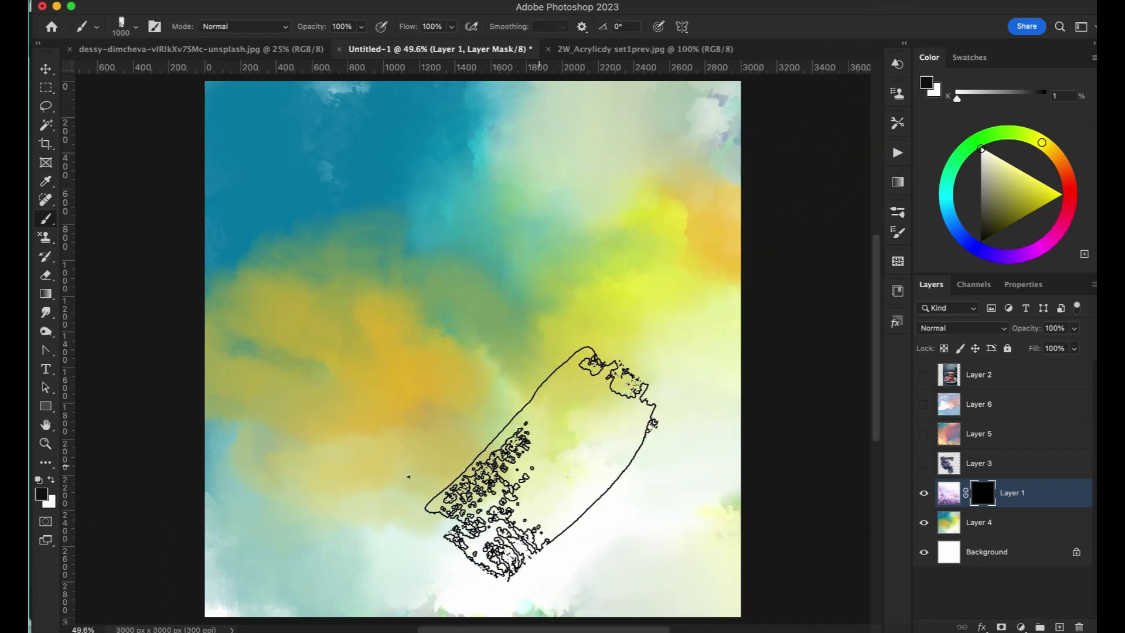
pyautogui.press('[')
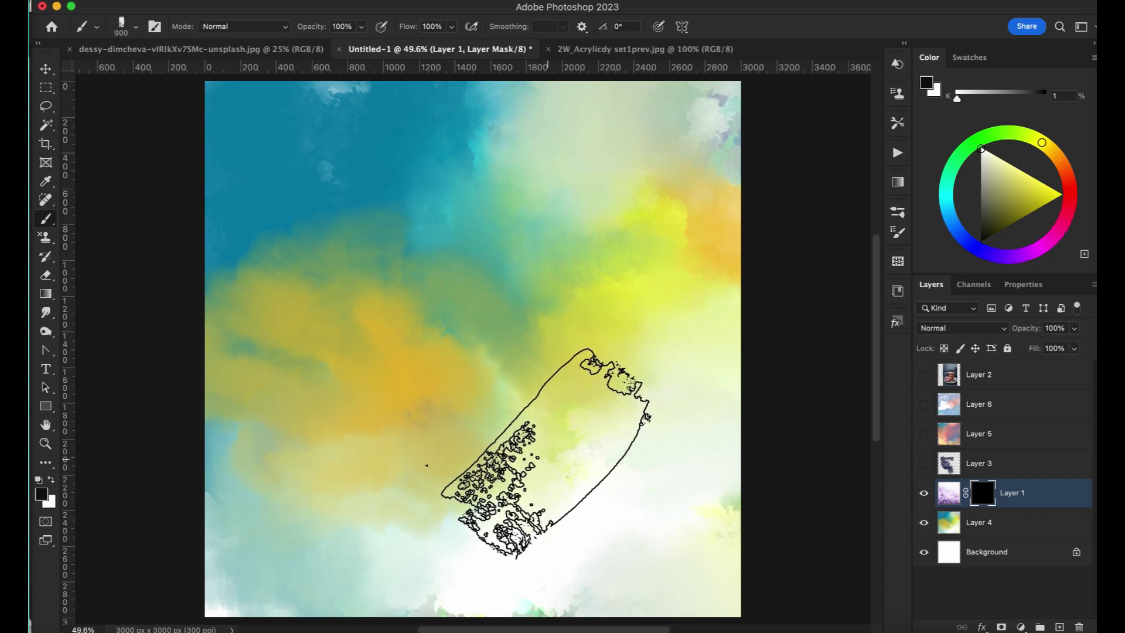
pyautogui.press('x')
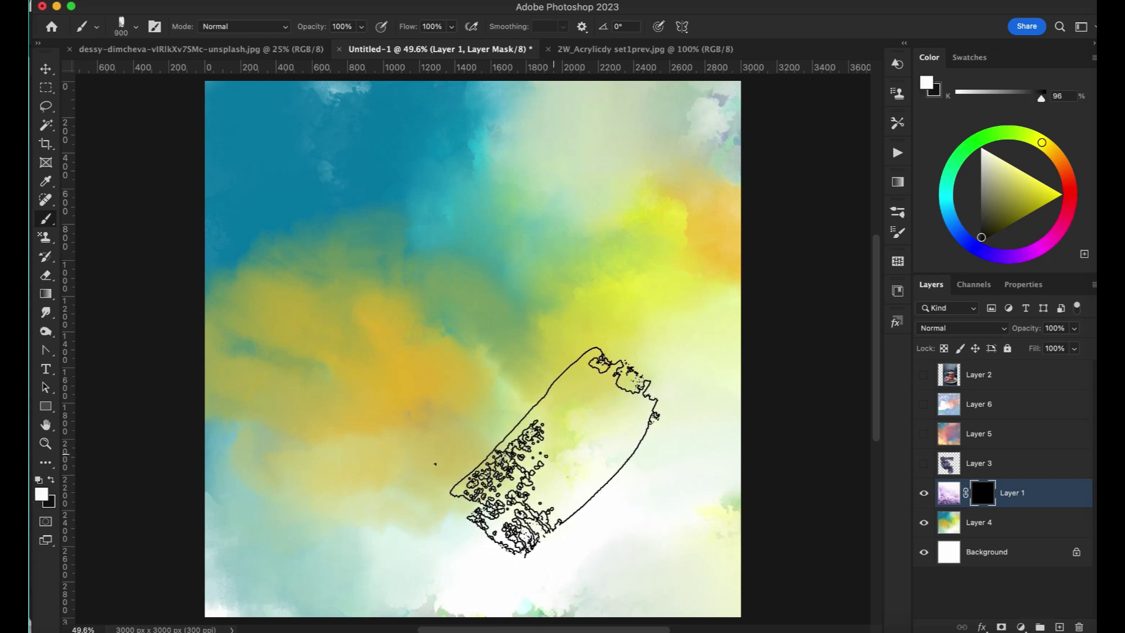
# - Reveal the flowers on Layer 1's mask, using 89% then 61% opacity and 48% flow, with soft strokes up to the blue and yellow paint
pyautogui.moveTo(512, 525)
pyautogui.mouseDown()
pyautogui.moveTo(542, 533)
pyautogui.moveTo(562, 516)
pyautogui.moveTo(554, 500)
pyautogui.mouseUp()
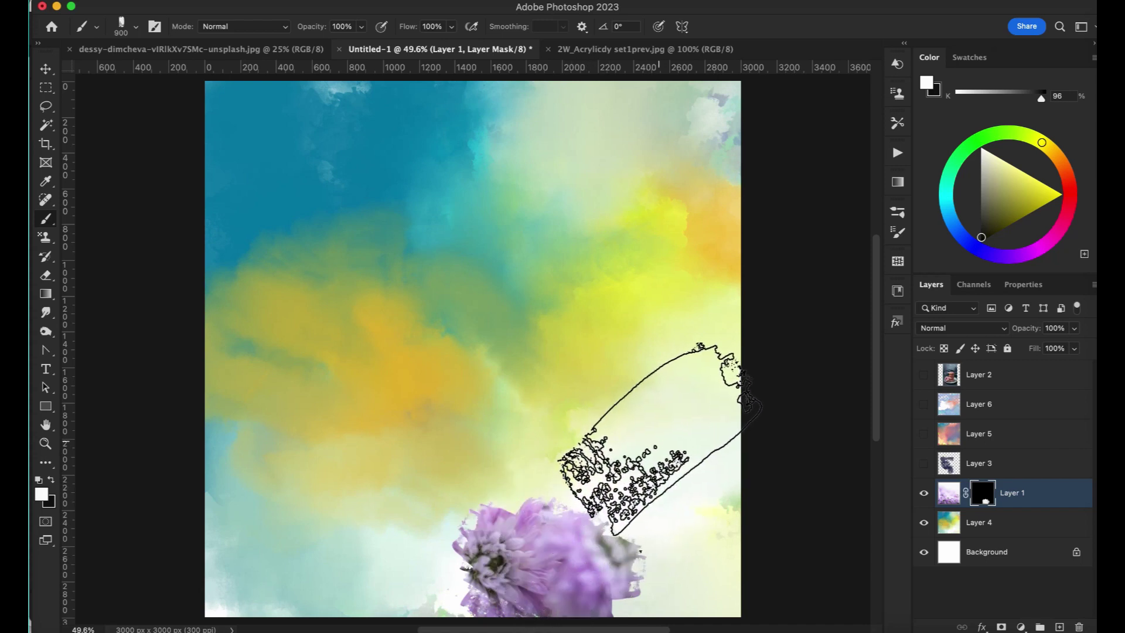
pyautogui.press('super+z')
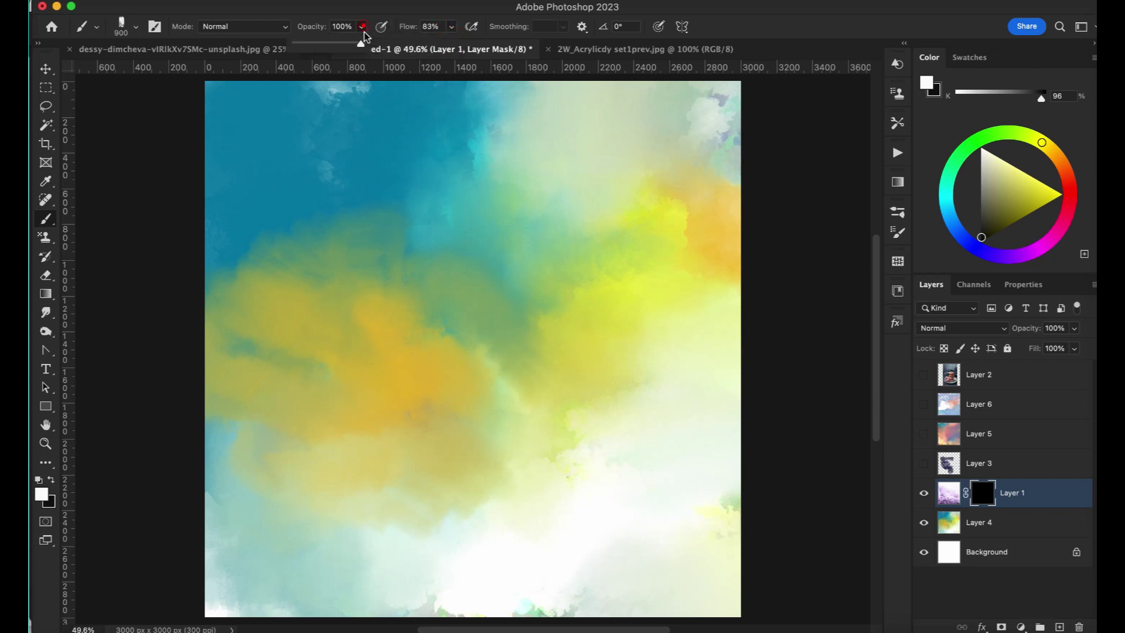
pyautogui.moveTo(401, 557)
pyautogui.mouseDown()
pyautogui.moveTo(430, 517)
pyautogui.moveTo(301, 550)
pyautogui.moveTo(133, 550)
pyautogui.moveTo(118, 577)
pyautogui.moveTo(218, 593)
pyautogui.moveTo(270, 537)
pyautogui.moveTo(226, 431)
pyautogui.moveTo(224, 511)
pyautogui.mouseUp()
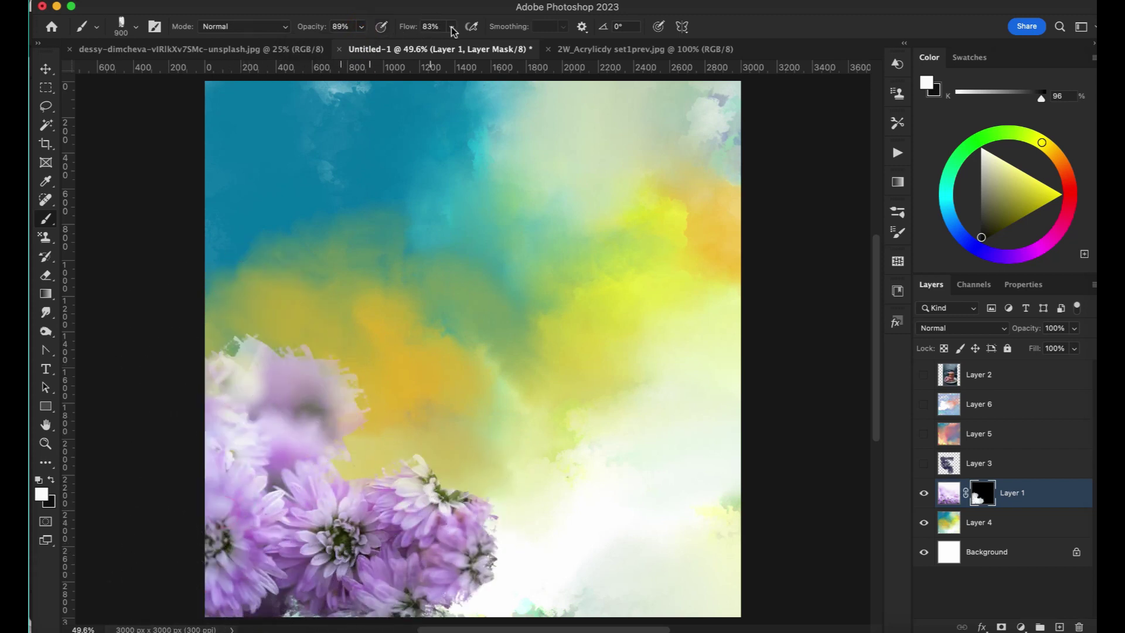
pyautogui.moveTo(428, 47); pyautogui.dragTo(430, 47)
pyautogui.moveTo(428, 444)
pyautogui.mouseDown()
pyautogui.moveTo(357, 486)
pyautogui.moveTo(530, 552)
pyautogui.moveTo(458, 618)
pyautogui.moveTo(545, 489)
pyautogui.moveTo(685, 537)
pyautogui.moveTo(685, 563)
pyautogui.moveTo(717, 515)
pyautogui.moveTo(663, 470)
pyautogui.moveTo(751, 453)
pyautogui.mouseUp()
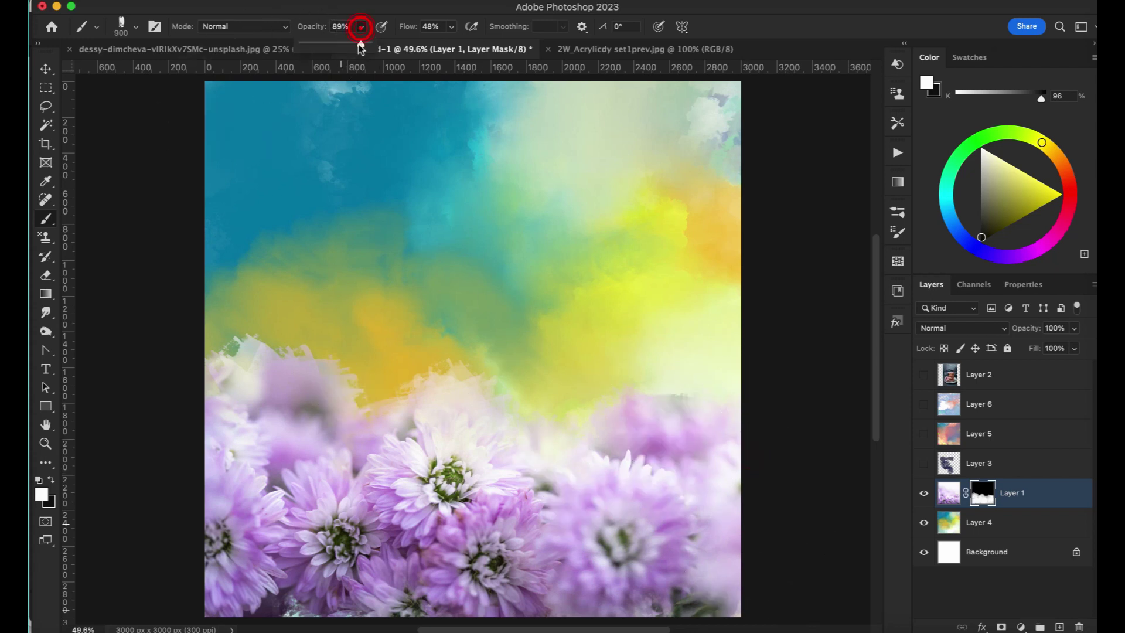
pyautogui.moveTo(380, 355)
pyautogui.mouseDown()
pyautogui.moveTo(302, 379)
pyautogui.moveTo(218, 370)
pyautogui.moveTo(264, 347)
pyautogui.moveTo(482, 385)
pyautogui.moveTo(594, 392)
pyautogui.moveTo(639, 372)
pyautogui.moveTo(674, 376)
pyautogui.moveTo(726, 395)
pyautogui.moveTo(724, 518)
pyautogui.moveTo(553, 324)
pyautogui.moveTo(251, 314)
pyautogui.mouseUp()
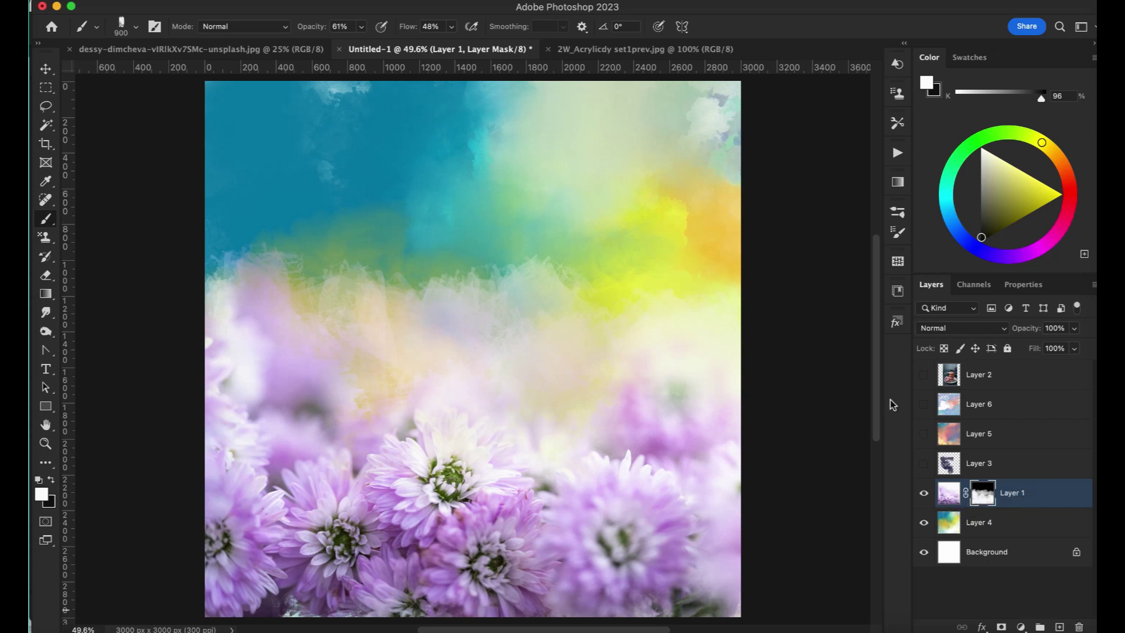
# - Merge the masked flower photo on Layer 1 with the painted Layer 4 into one layer
pyautogui.keyDown('shift'); pyautogui.click(1011, 525); pyautogui.keyUp('shift')
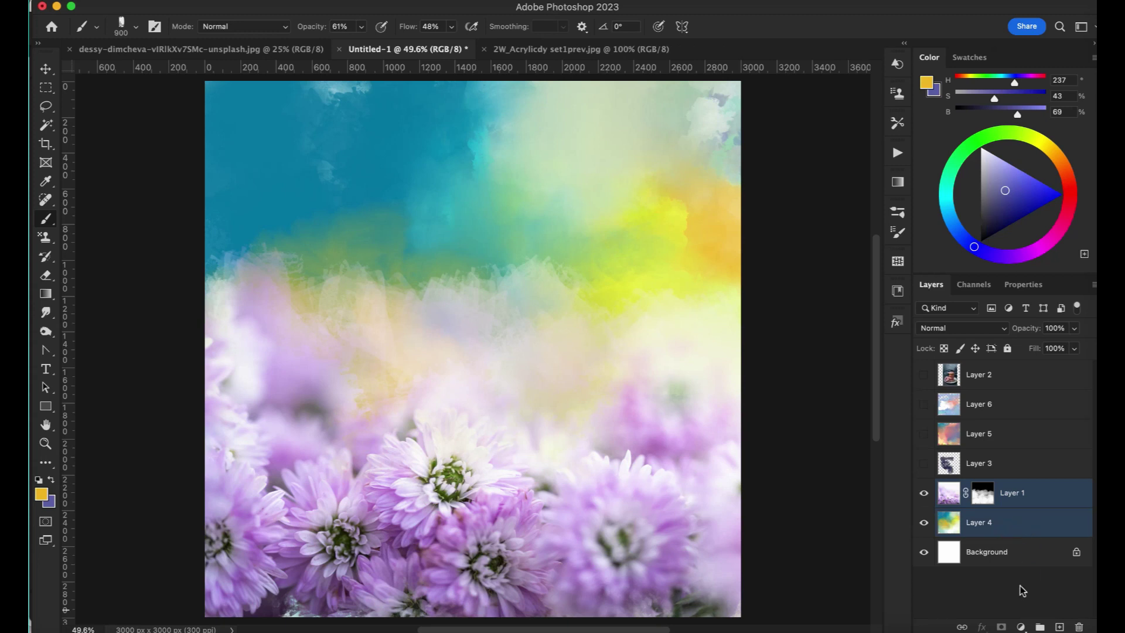
pyautogui.rightClick(1034, 530)
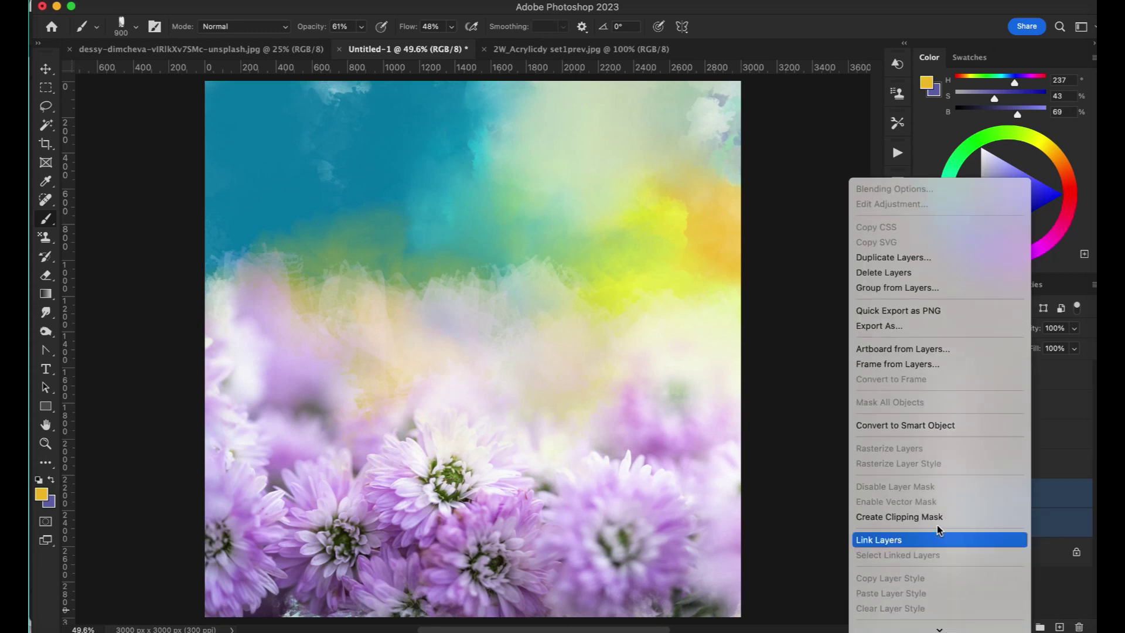
pyautogui.click(943, 583)
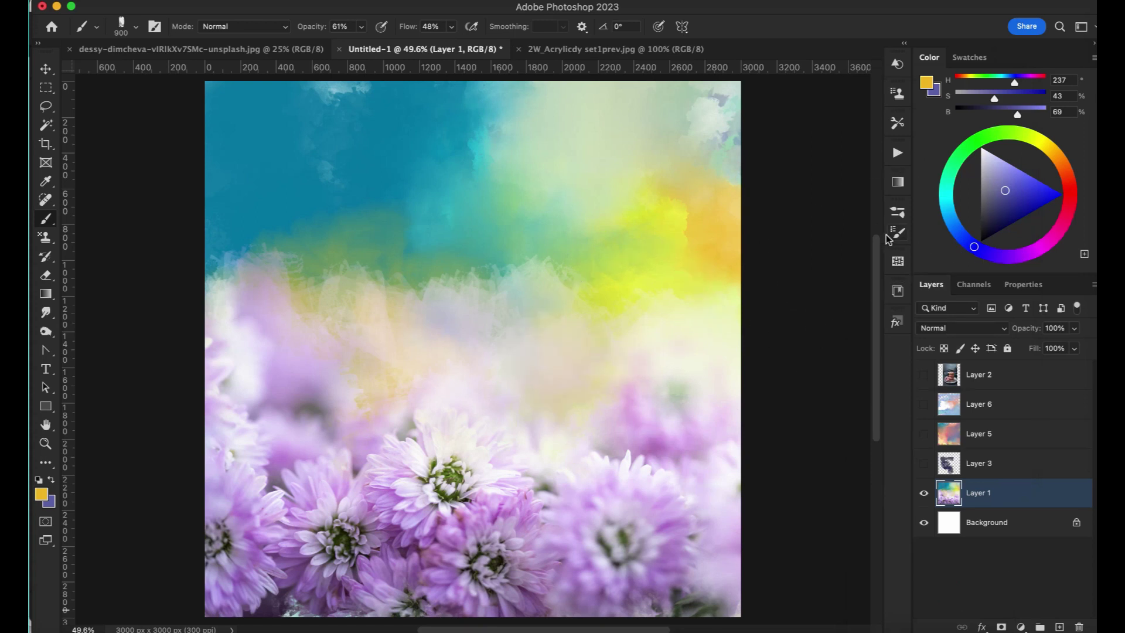
# - Blend the edge between the flowers and the painted background on the merged Layer 1 with an acrylic mixer brush at 900 px
pyautogui.click(899, 214)
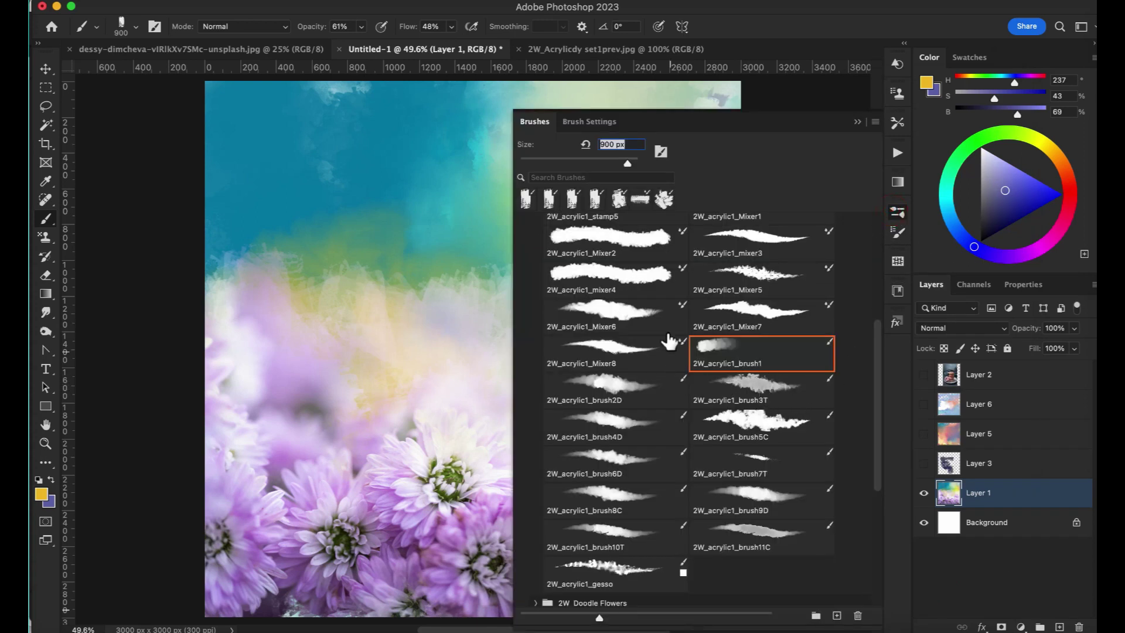
pyautogui.click(856, 123)
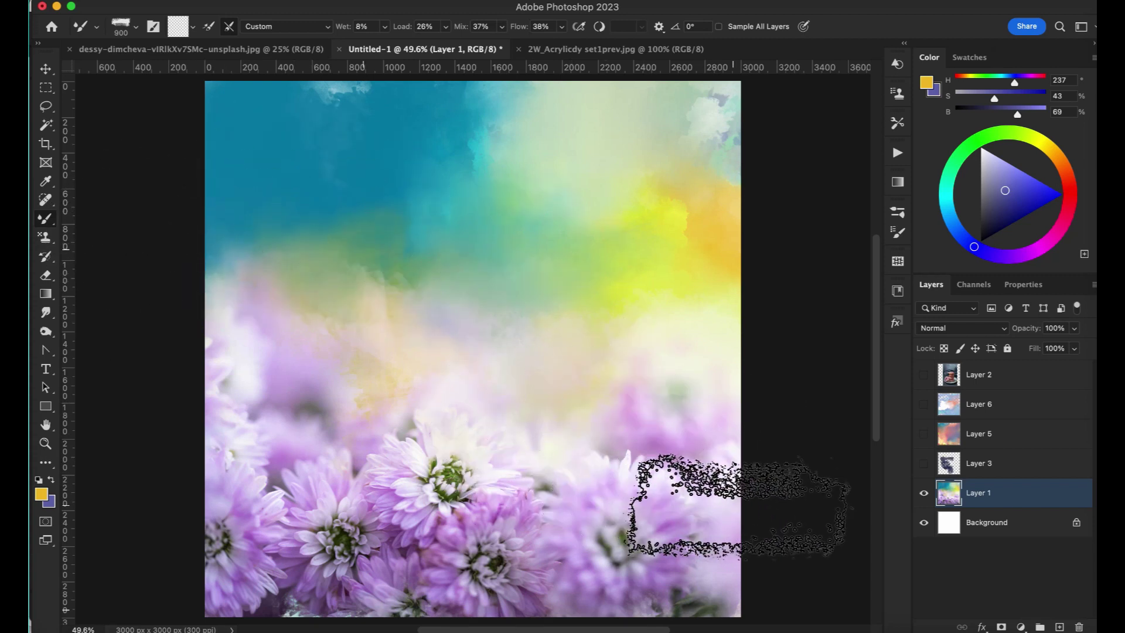
pyautogui.moveTo(541, 594)
pyautogui.mouseDown()
pyautogui.moveTo(515, 452)
pyautogui.moveTo(340, 465)
pyautogui.moveTo(275, 545)
pyautogui.moveTo(269, 473)
pyautogui.moveTo(218, 432)
pyautogui.moveTo(337, 516)
pyautogui.moveTo(281, 436)
pyautogui.mouseUp()
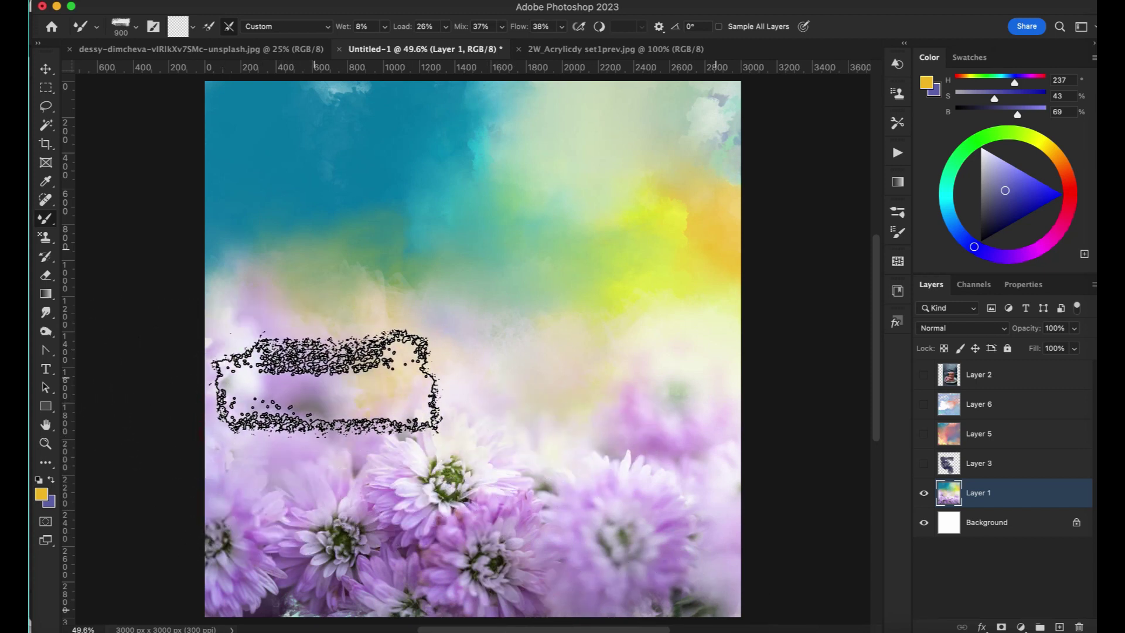
pyautogui.press('Delete')
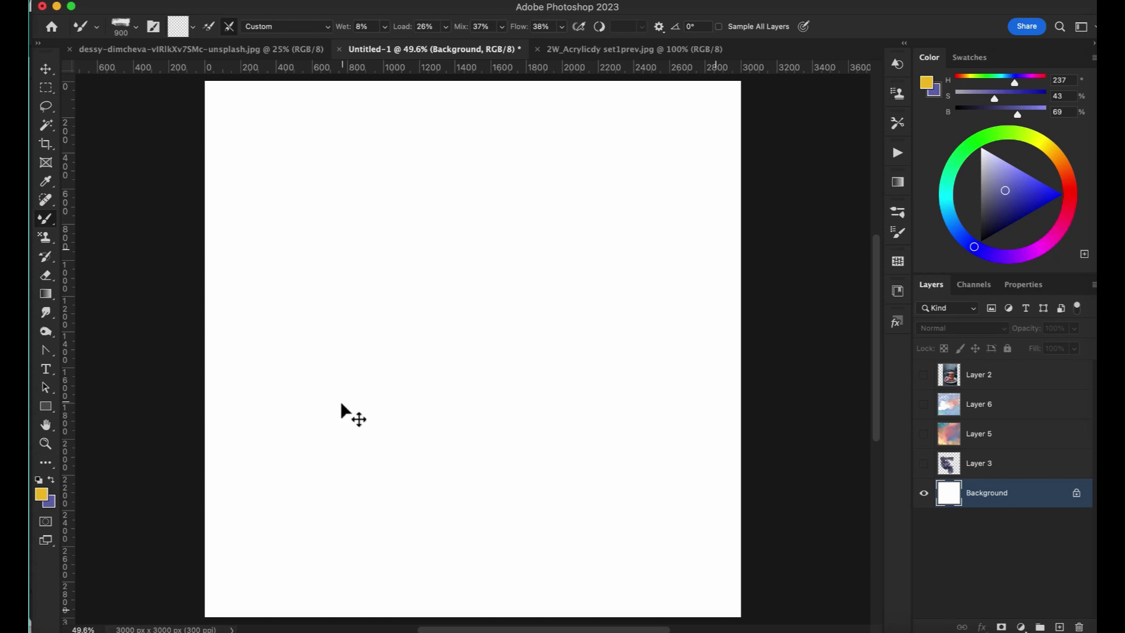
pyautogui.hotkey('ctrl', 'z')
# - Reduce the mixer brush to 600 px and blend the soft areas around the flowers on Layer 1
pyautogui.press('[')
pyautogui.press('[')
pyautogui.press('[')
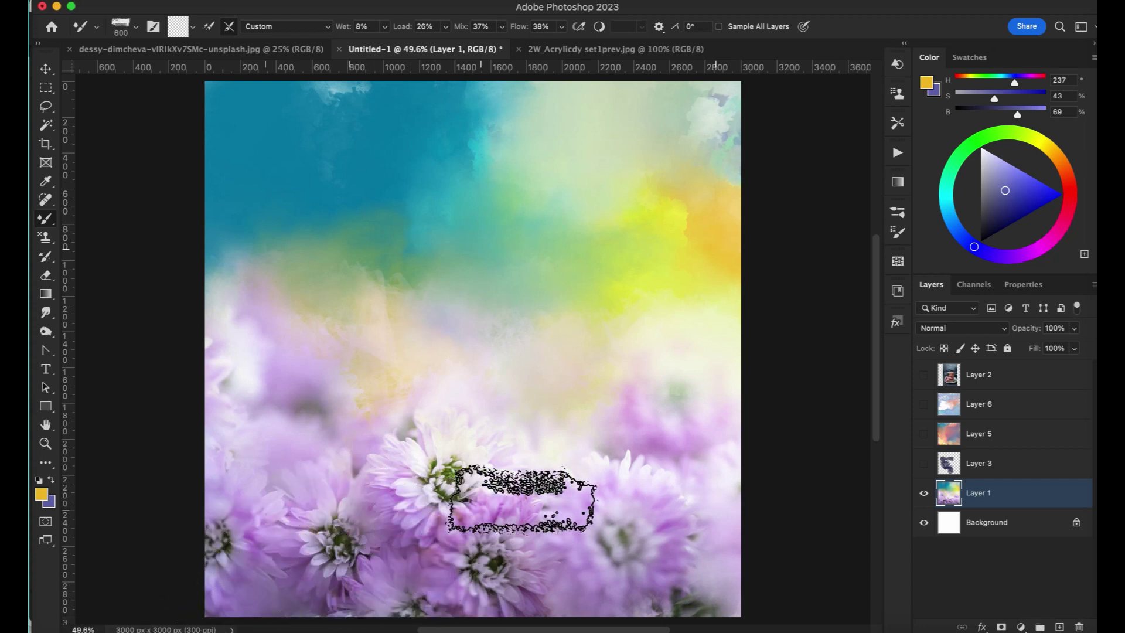
pyautogui.moveTo(631, 441); pyautogui.dragTo(581, 481)
pyautogui.moveTo(673, 603); pyautogui.dragTo(682, 577)
pyautogui.moveTo(231, 361); pyautogui.dragTo(368, 398)
pyautogui.moveTo(362, 497)
pyautogui.mouseDown()
pyautogui.moveTo(338, 494)
pyautogui.moveTo(511, 439)
pyautogui.moveTo(530, 414)
pyautogui.moveTo(636, 421)
pyautogui.moveTo(701, 456)
pyautogui.moveTo(729, 455)
pyautogui.mouseUp()
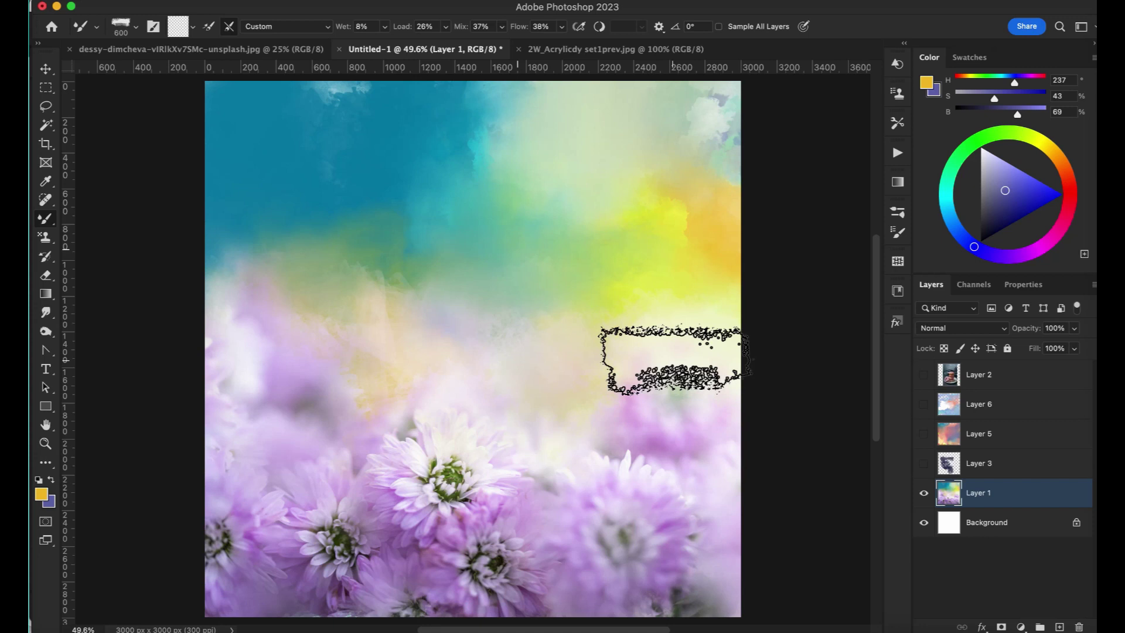
# - Show the preview image 2W_Acrylicdy set1prev.jpg at 200% zoom
pyautogui.click(548, 51)
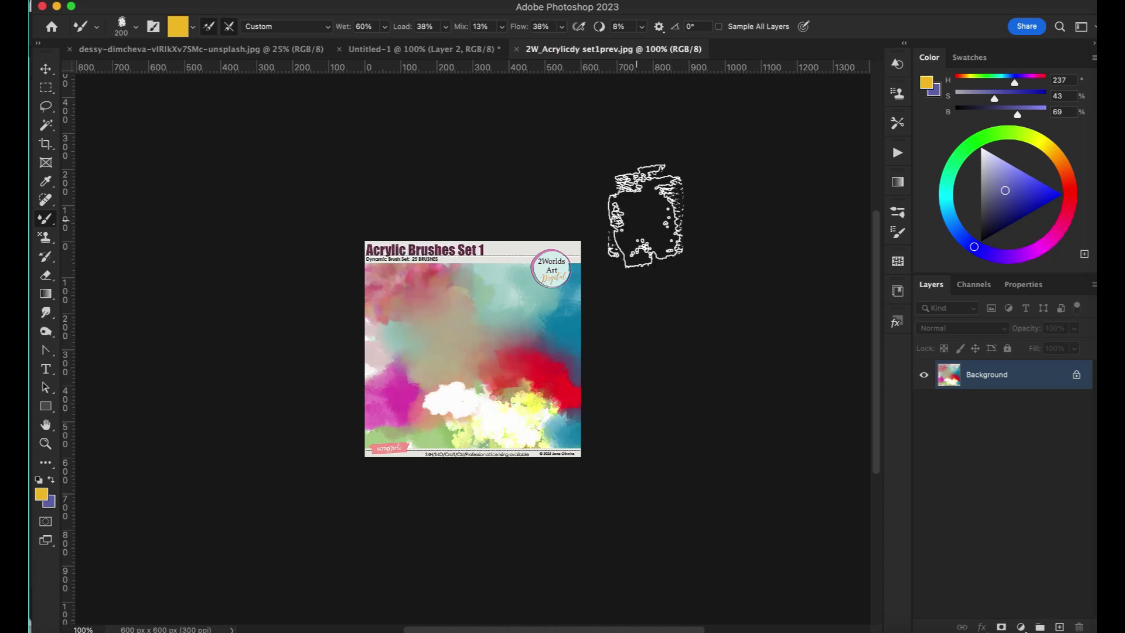
pyautogui.press('super+plus')
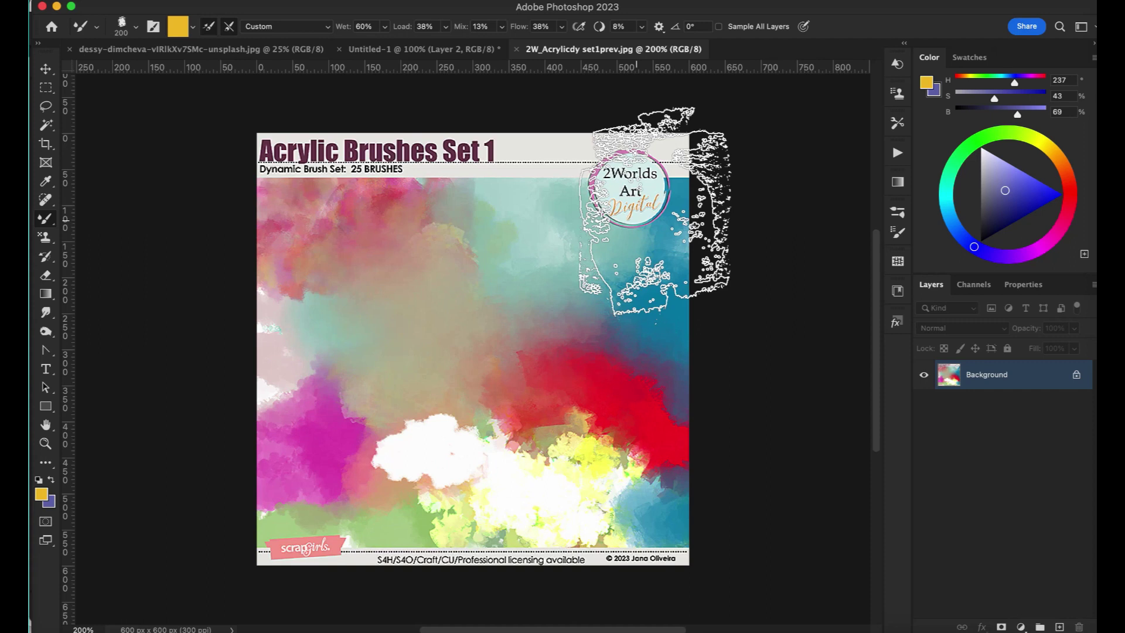